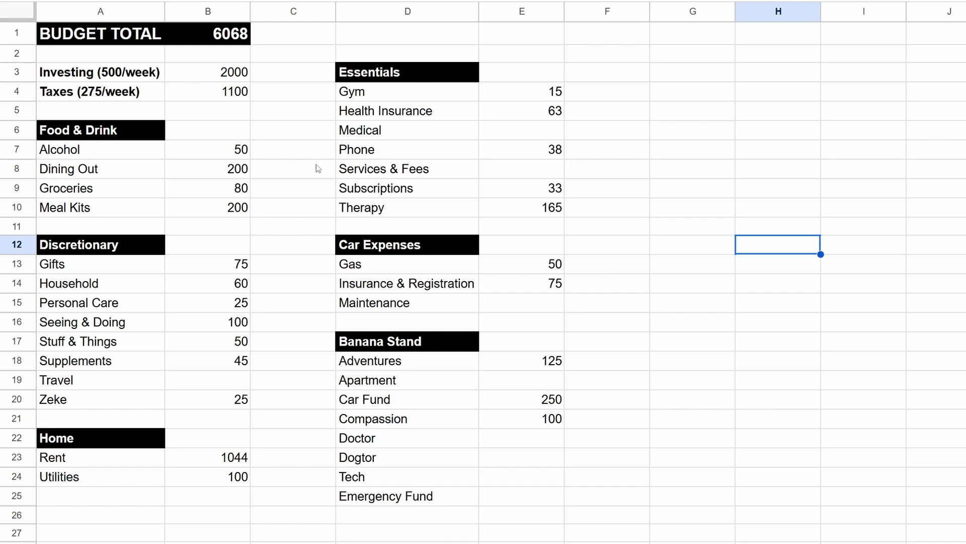
Step: Examine the Food & Drink budget amounts, from Alcohol through Meal Kits
left_click(244, 153)
left_click_drag(243, 153, 242, 212)
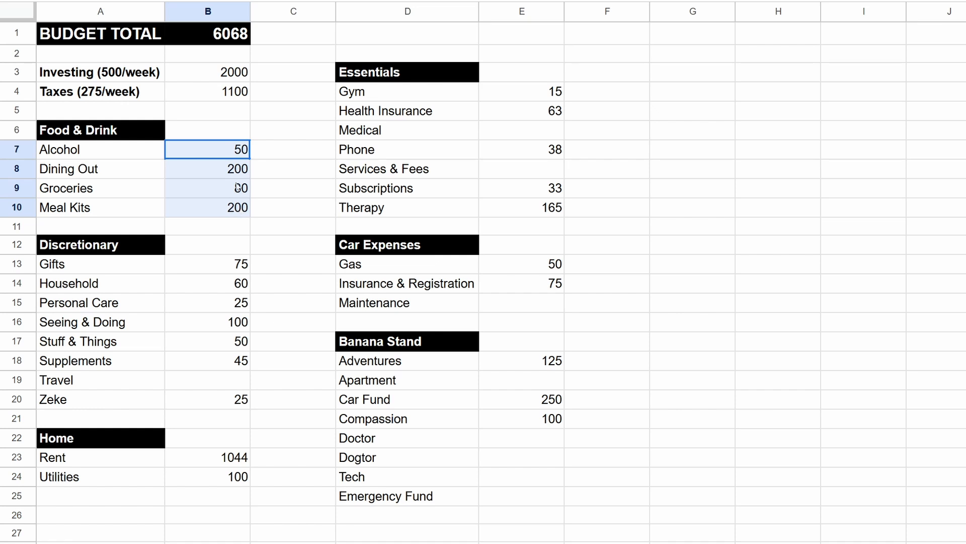
left_click(235, 156)
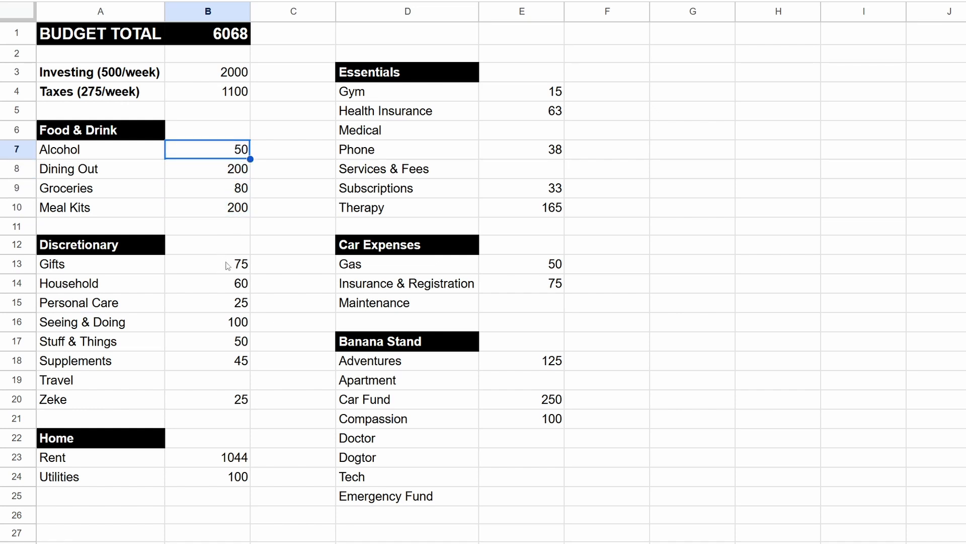
left_click(289, 301)
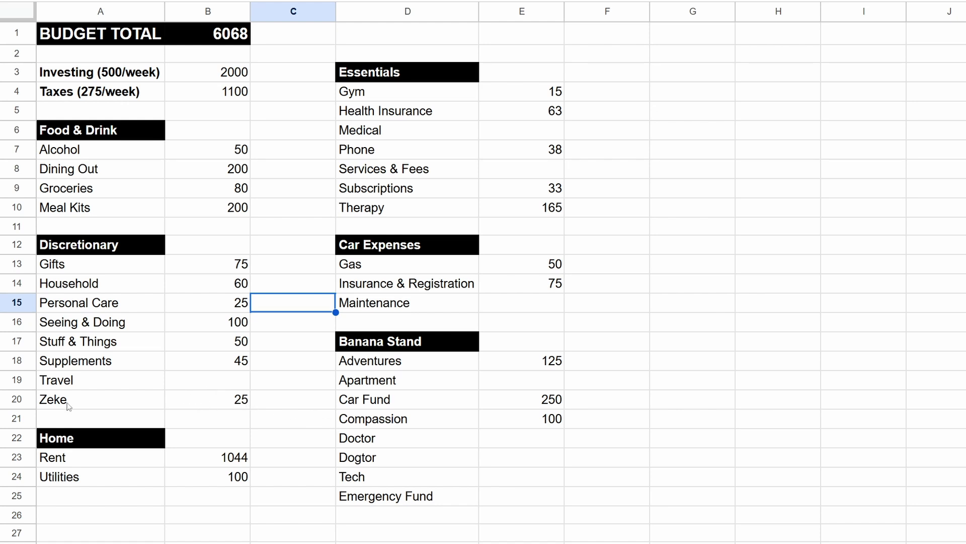
Step: Compare the last Discretionary category and its budget amount with the Dogtor savings category under Banana Stand
left_click(86, 401)
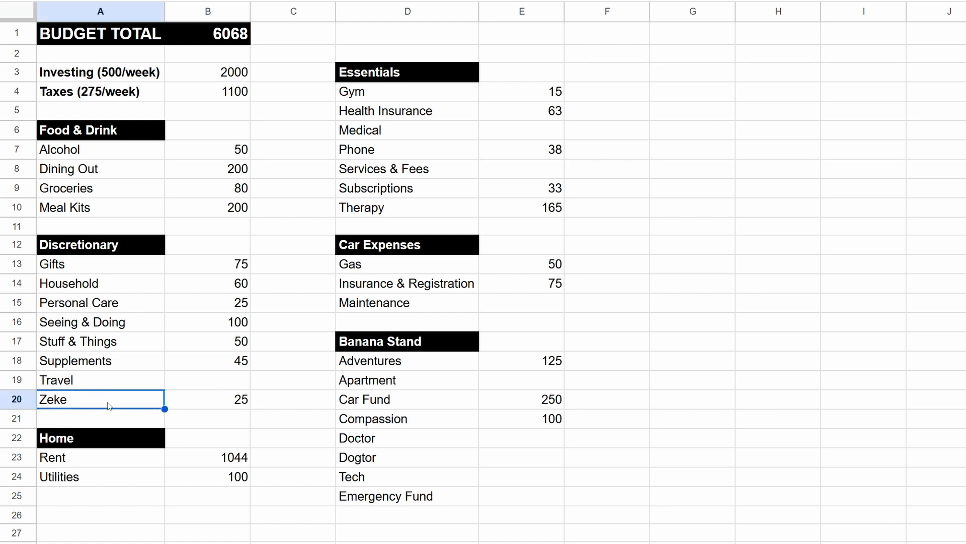
left_click(230, 404)
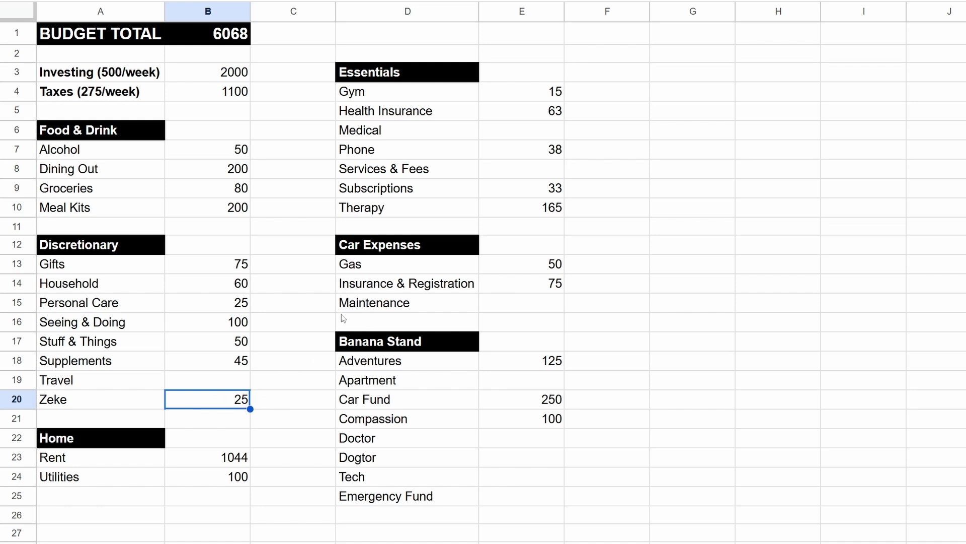
left_click(381, 459)
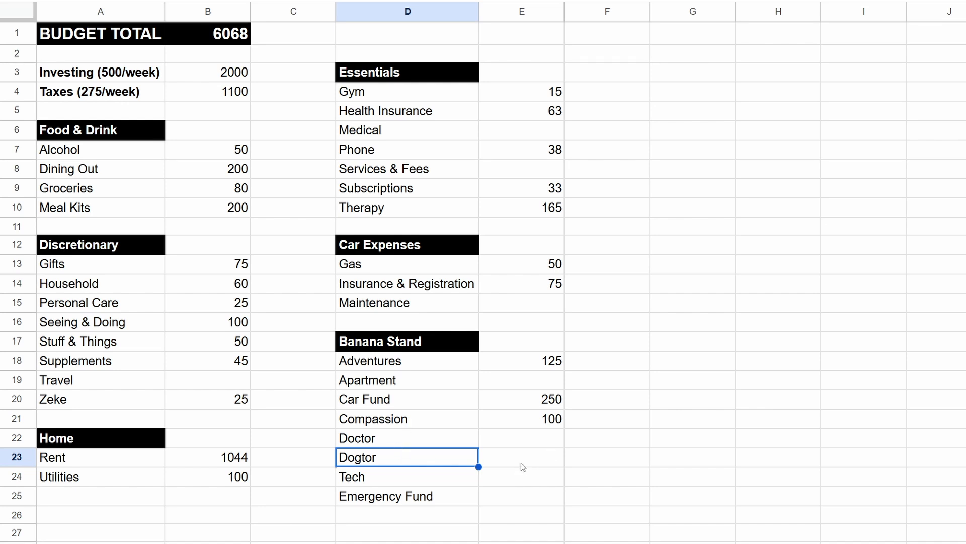
left_click(511, 453)
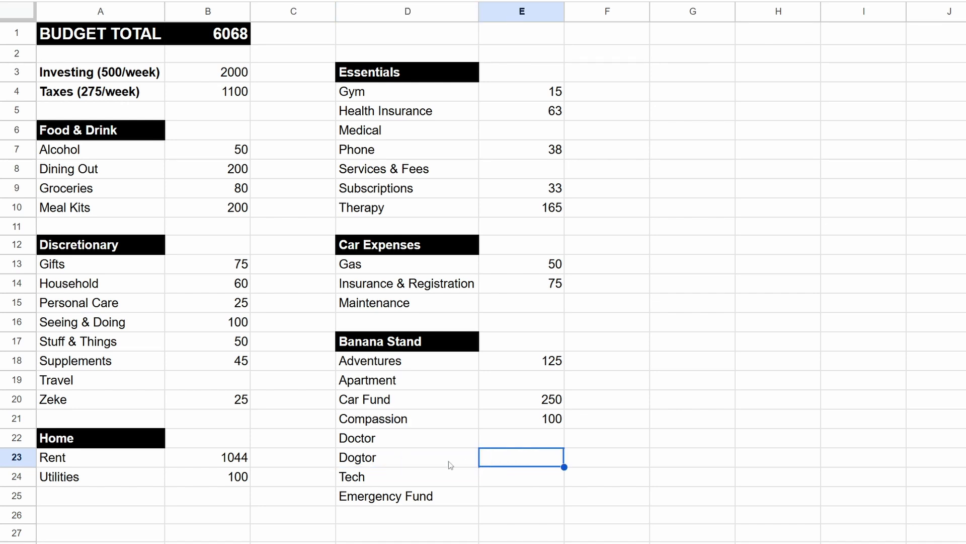
left_click(449, 460)
left_click(501, 457)
left_click(200, 406)
left_click(106, 403)
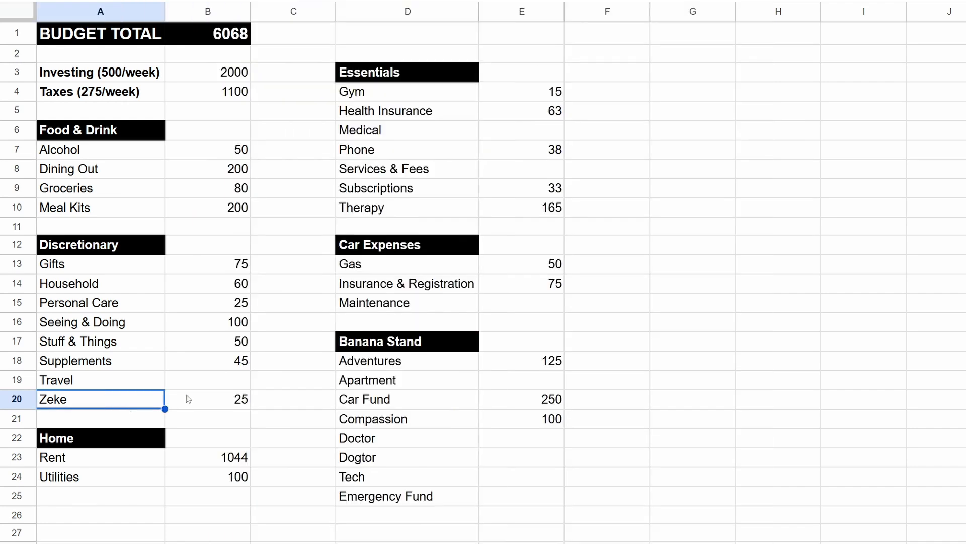
left_click(187, 400)
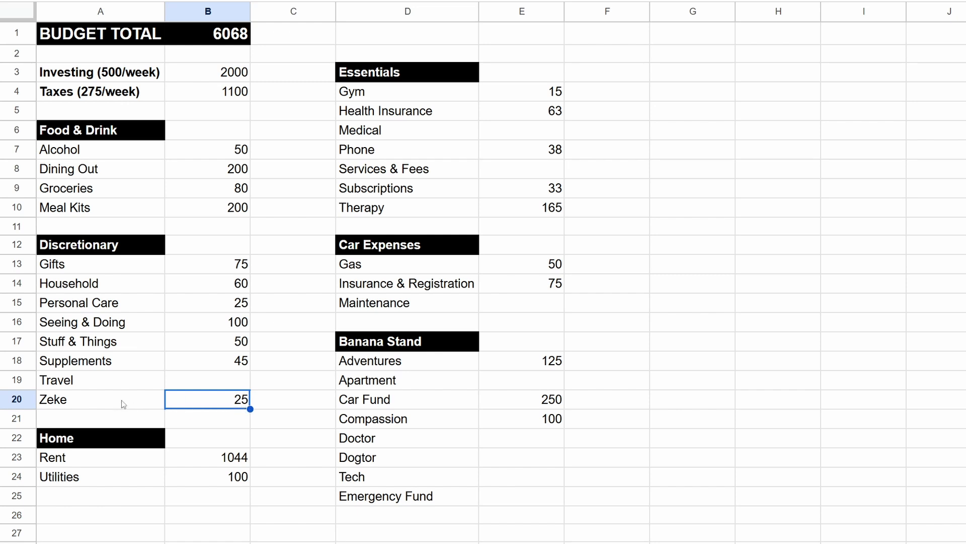
left_click(143, 402)
left_click(208, 399)
Step: Review the overall budget total, and the Investing and Taxes labels with their monthly amounts
left_click(231, 42)
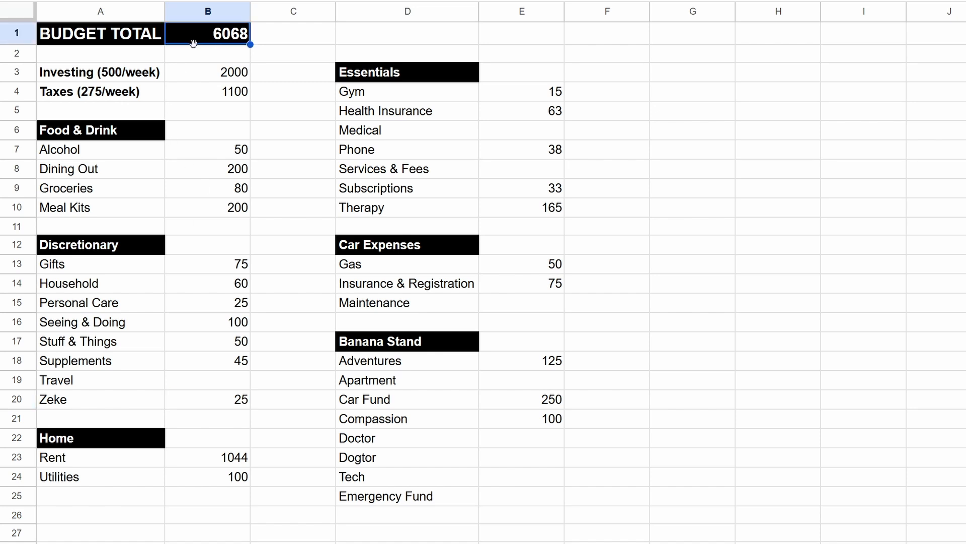
left_click(278, 36)
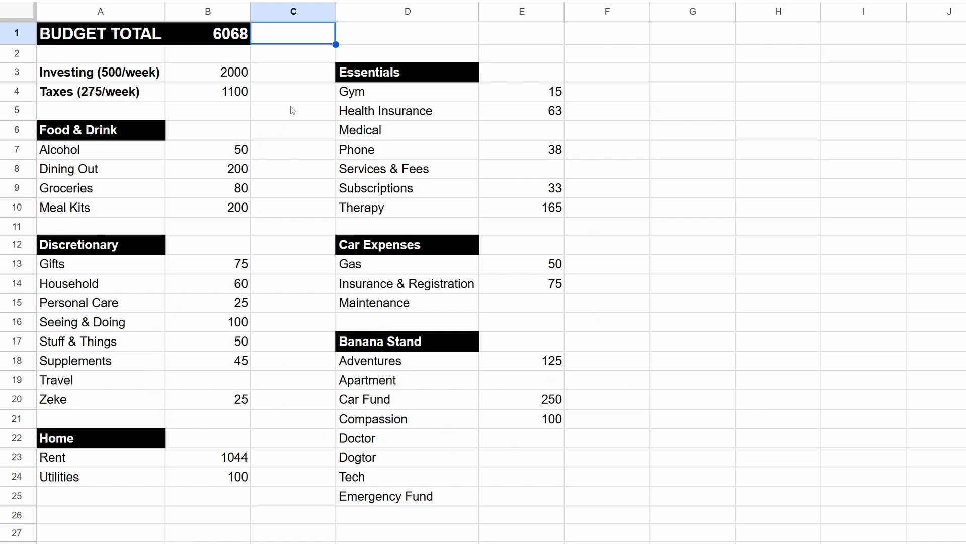
left_click(217, 39)
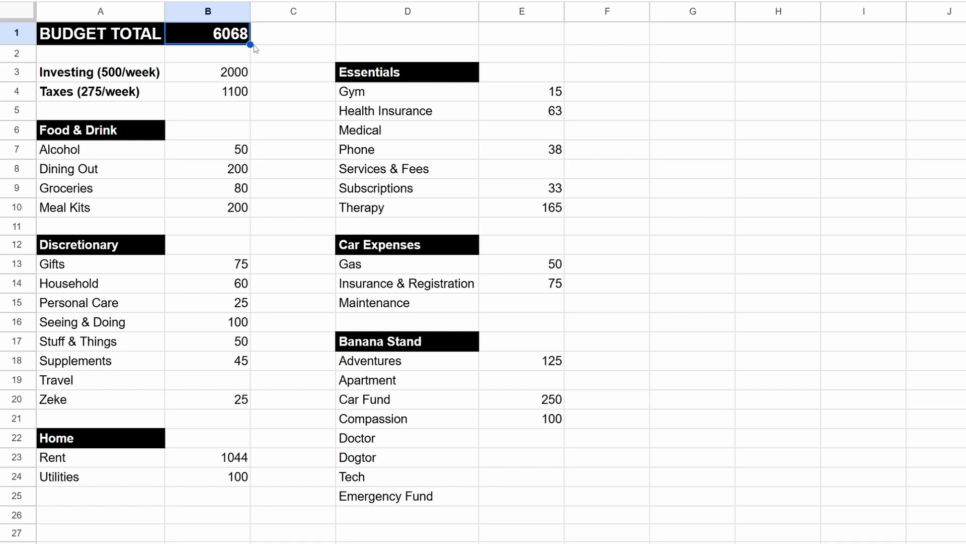
left_click(277, 109)
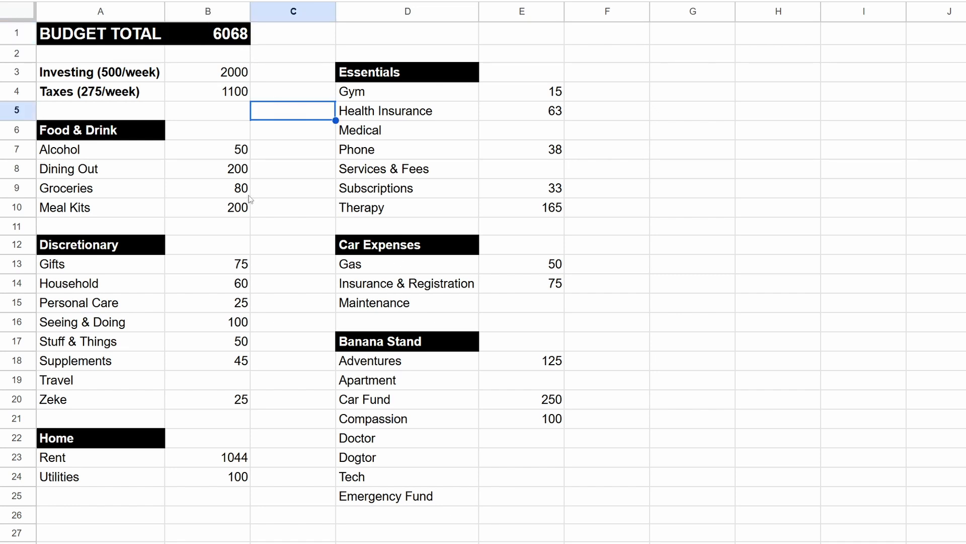
left_click(121, 90)
left_click(121, 73)
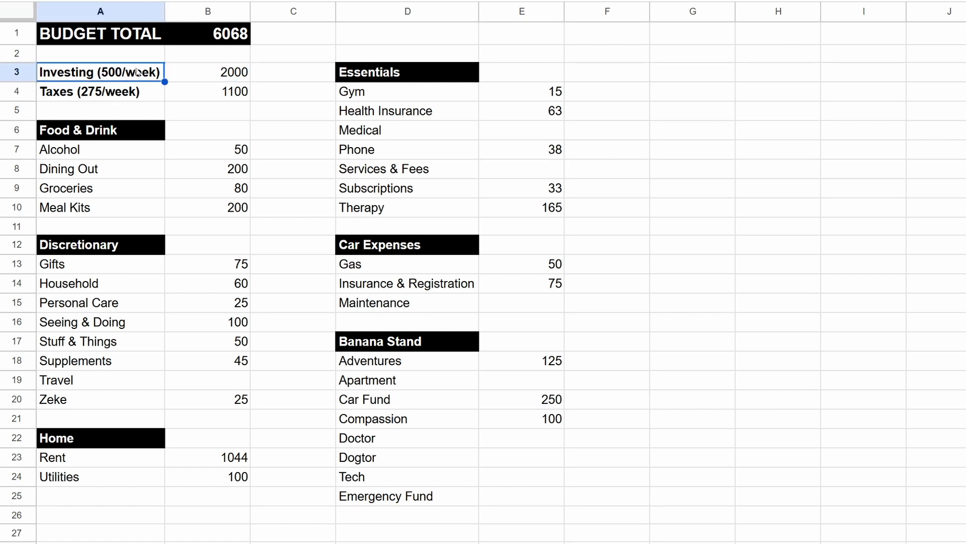
left_click(226, 75)
left_click(104, 95)
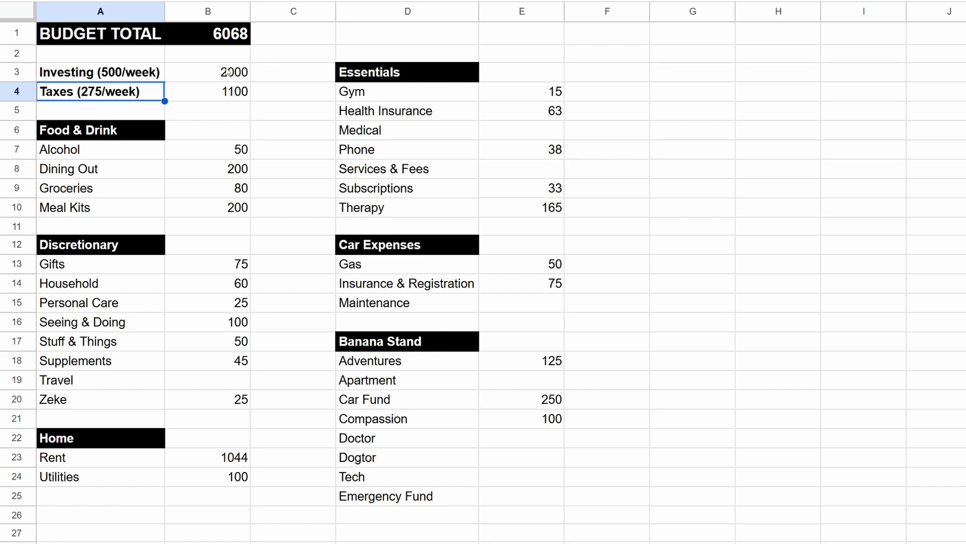
left_click_drag(226, 92, 227, 81)
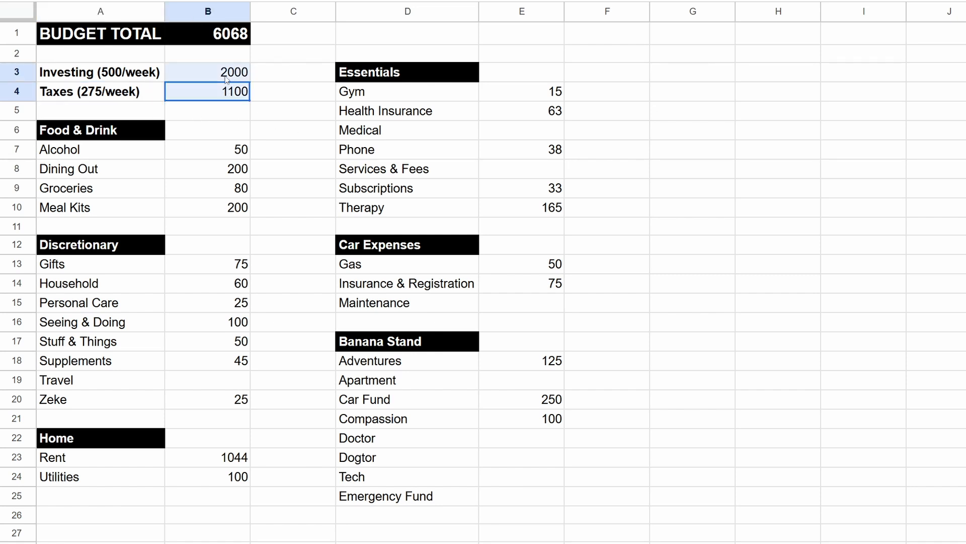
left_click(277, 79)
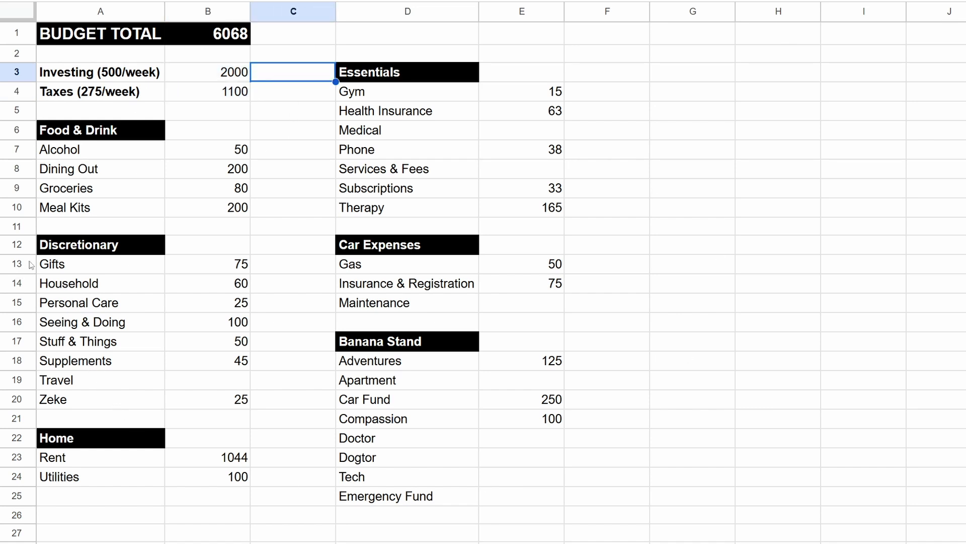
Step: Review the Banana Stand heading, Investing, Utilities, Subscriptions, the budget total and the Rent amount
left_click(408, 346)
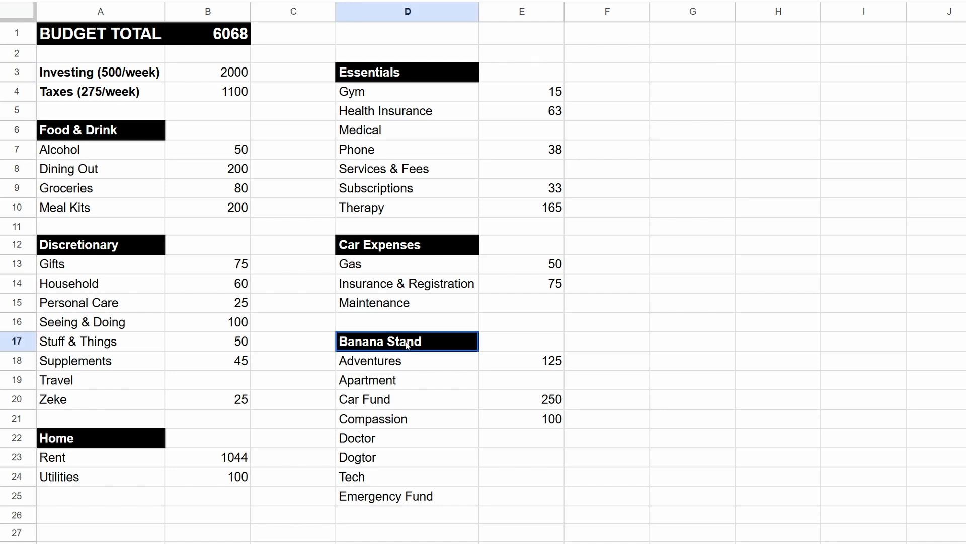
left_click(106, 74)
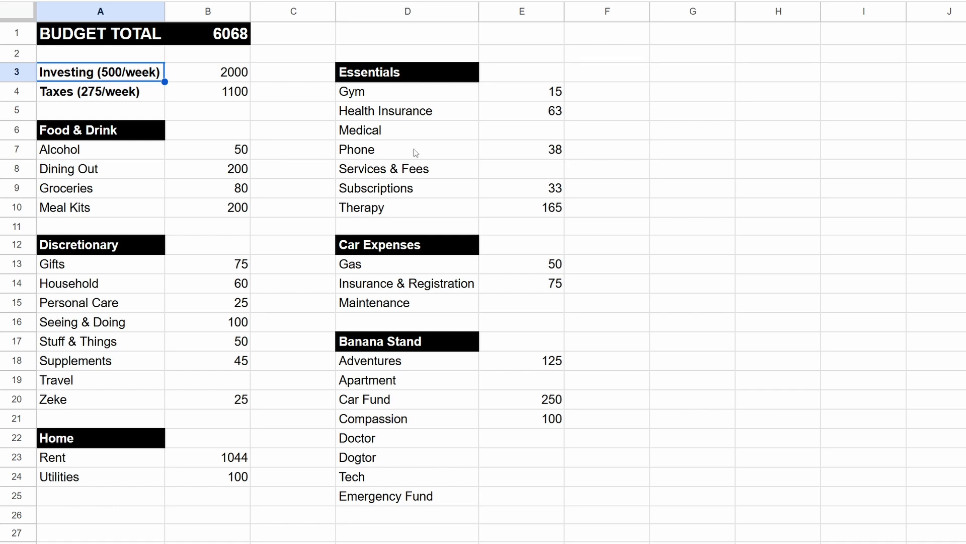
left_click(201, 481)
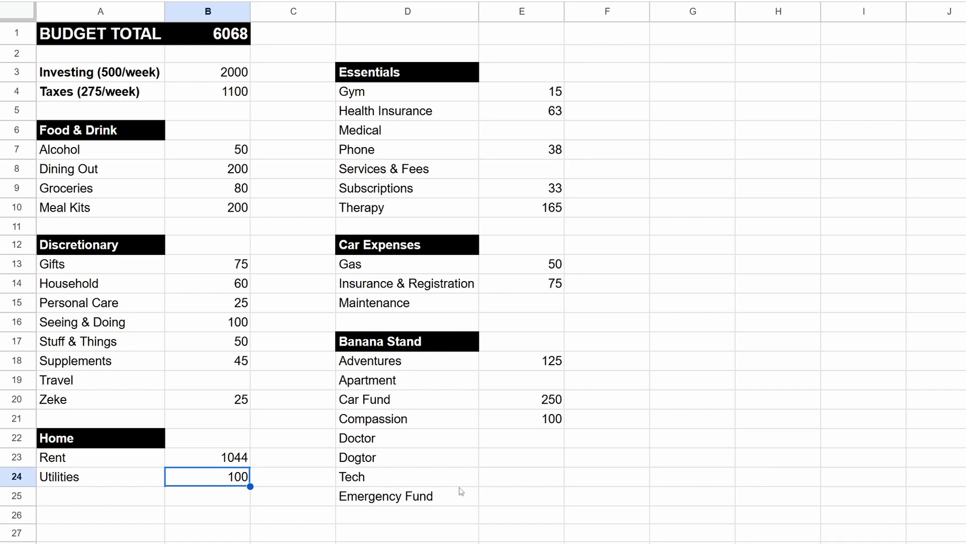
left_click(368, 192)
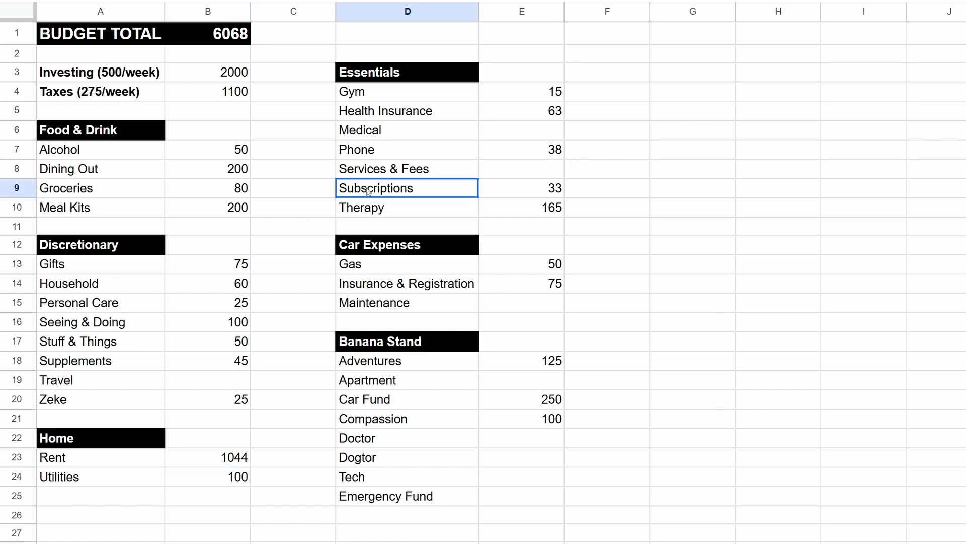
left_click(547, 191)
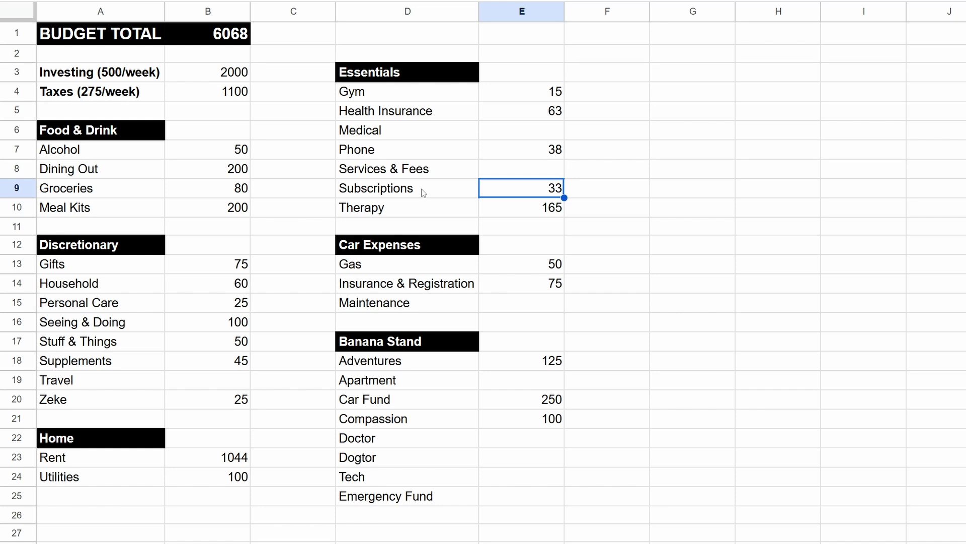
left_click(230, 34)
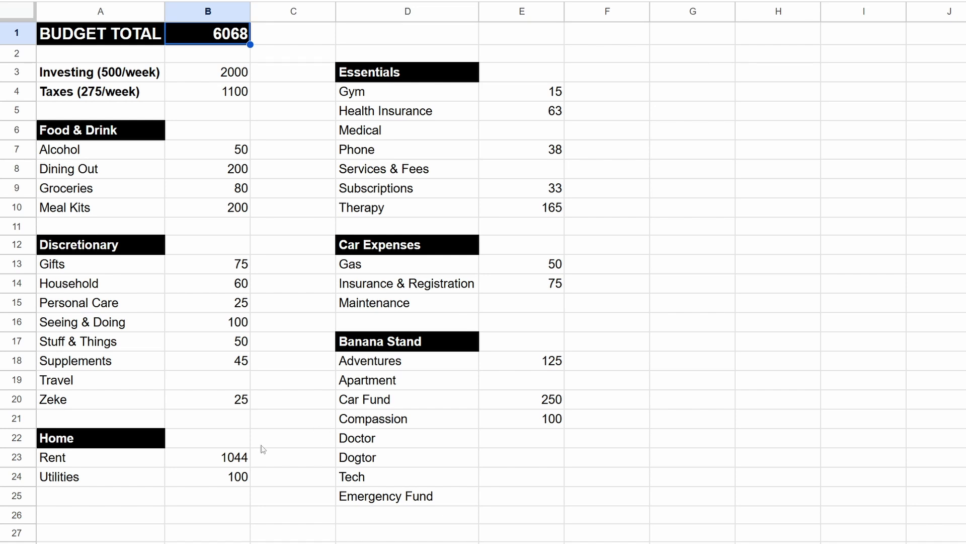
left_click(233, 459)
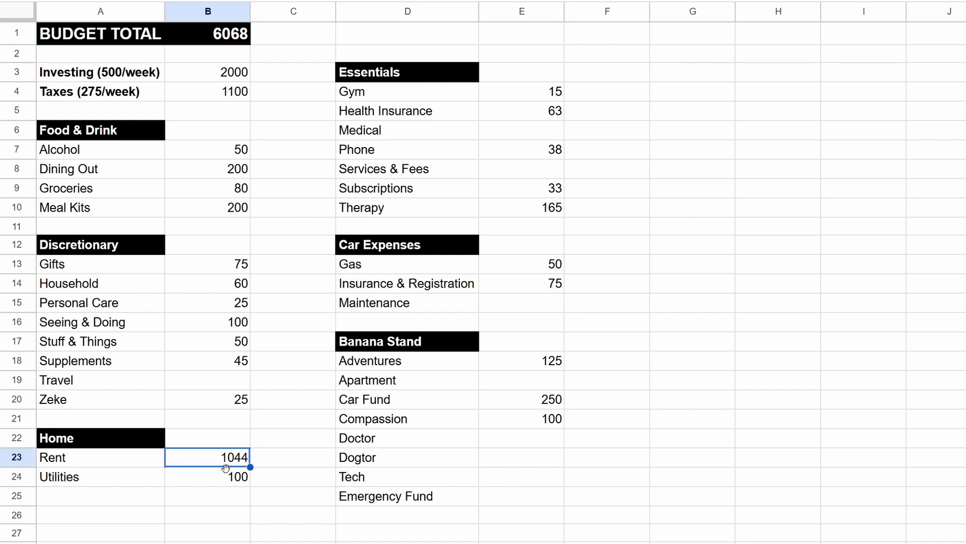
left_click(286, 429)
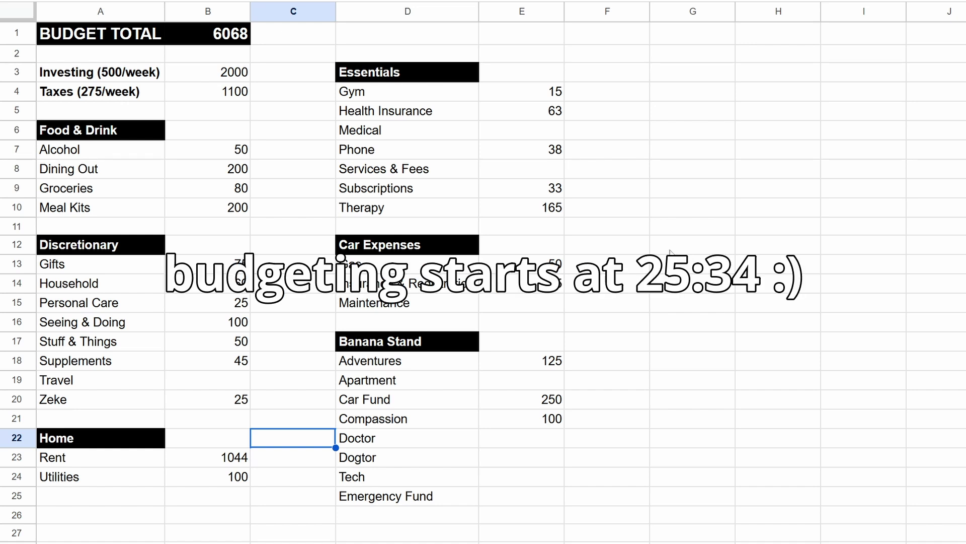
Step: Check the Investing and Taxes categories against their monthly amounts, separately and as a pair
left_click(286, 79)
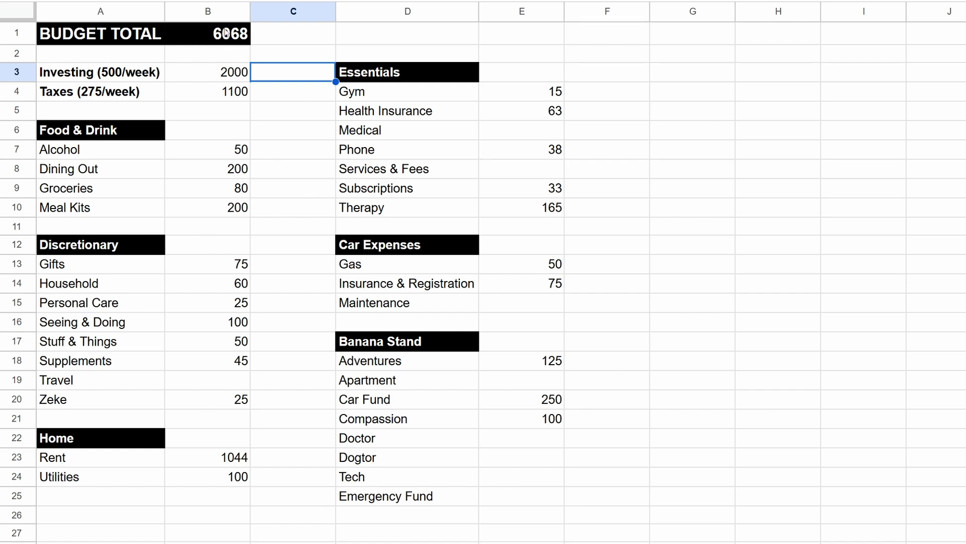
left_click(232, 78)
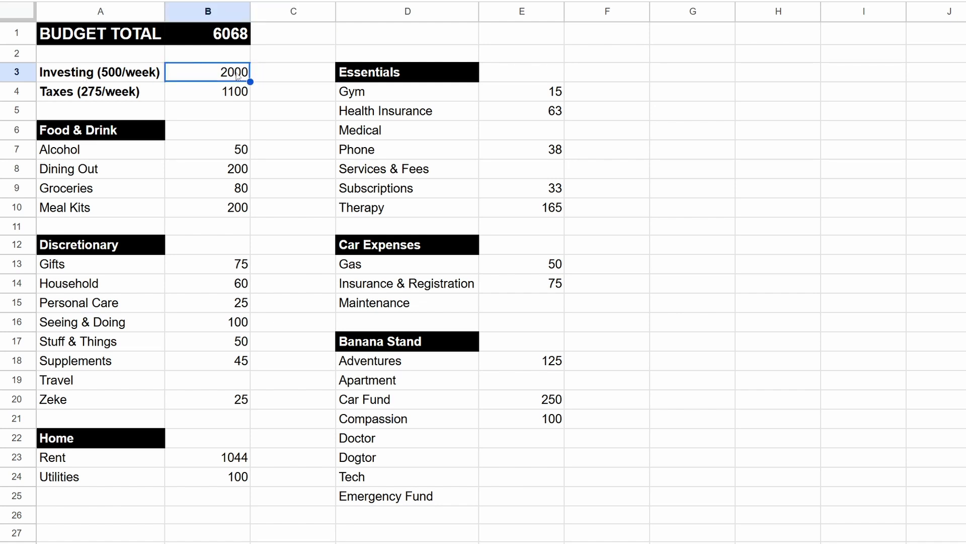
left_click(122, 74)
left_click(191, 73)
left_click(77, 96)
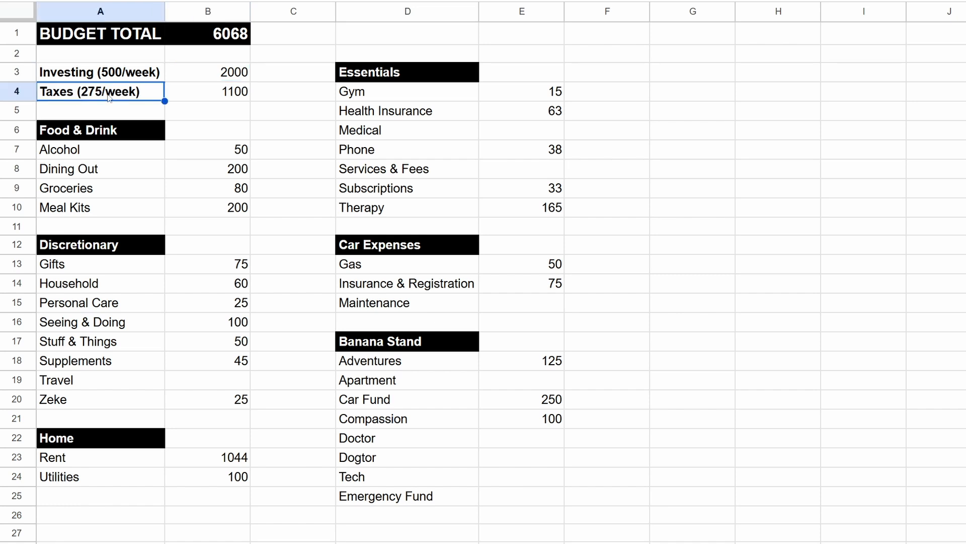
left_click(216, 95)
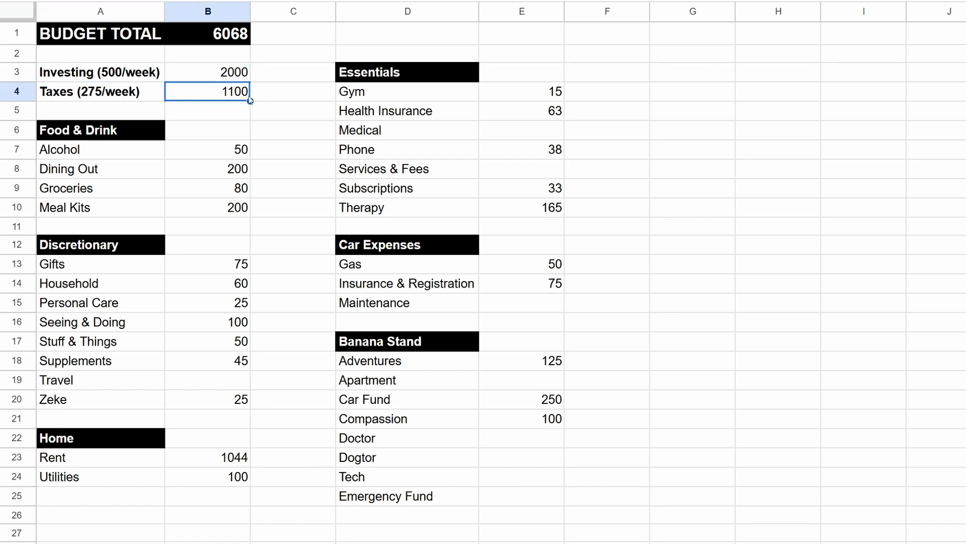
left_click_drag(237, 70, 240, 95)
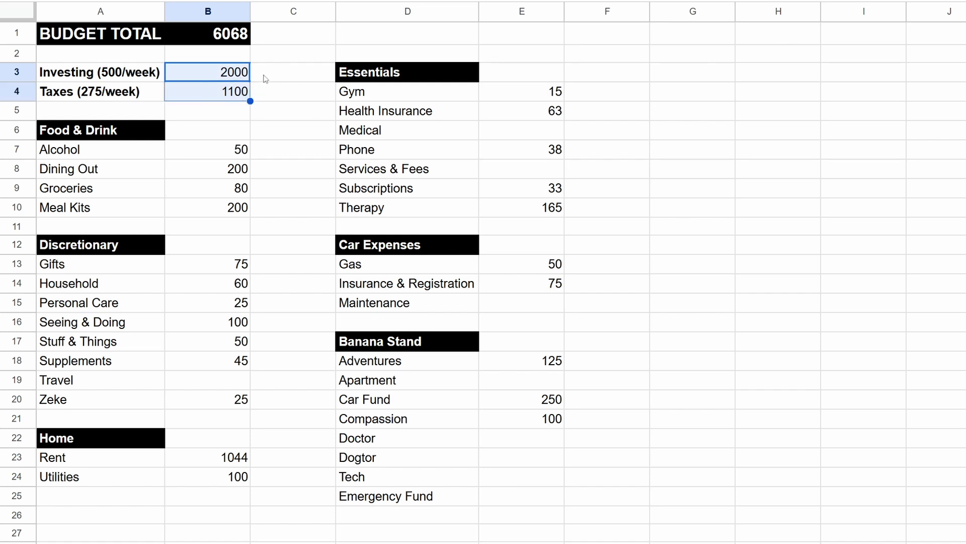
left_click(314, 178)
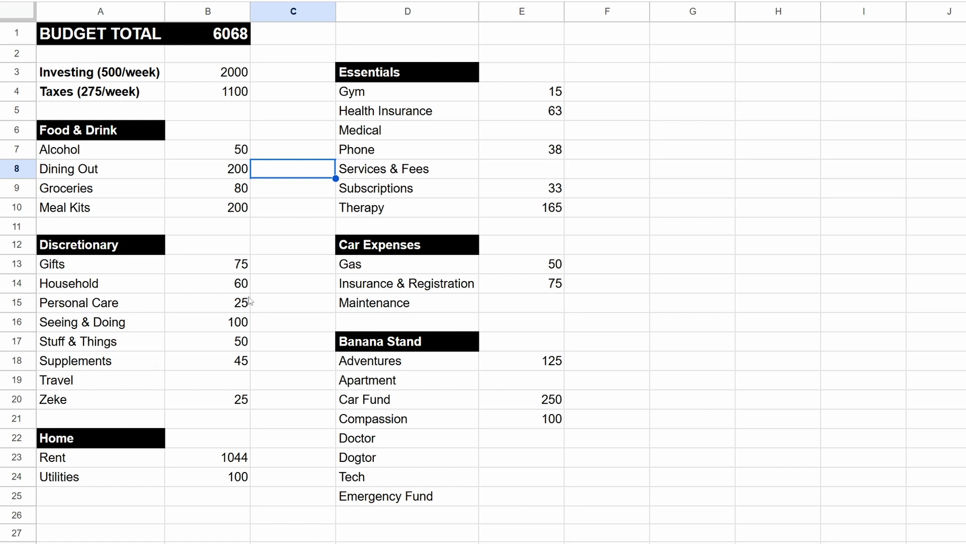
Step: Examine the Food & Drink section, focusing on the Dining Out and Meal Kits budget amounts
left_click(101, 134)
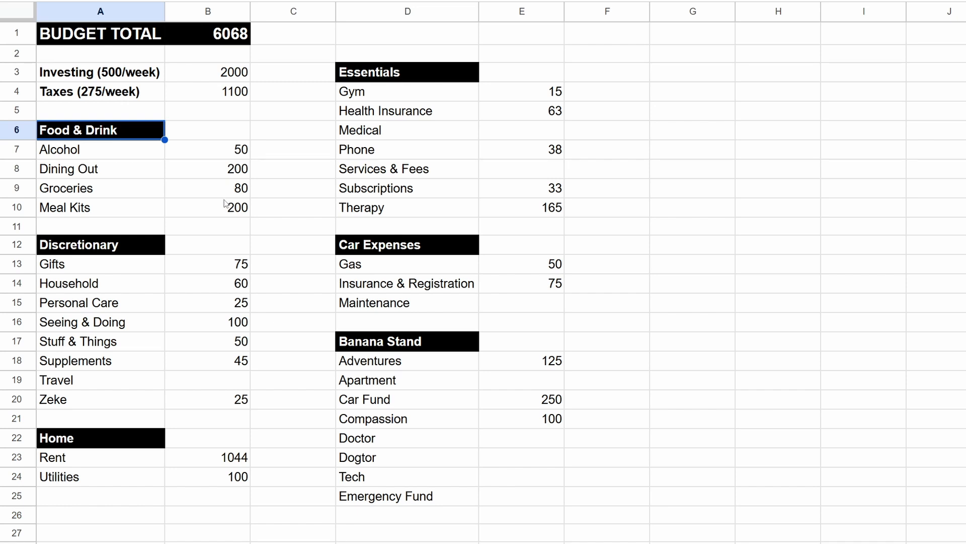
left_click(225, 172)
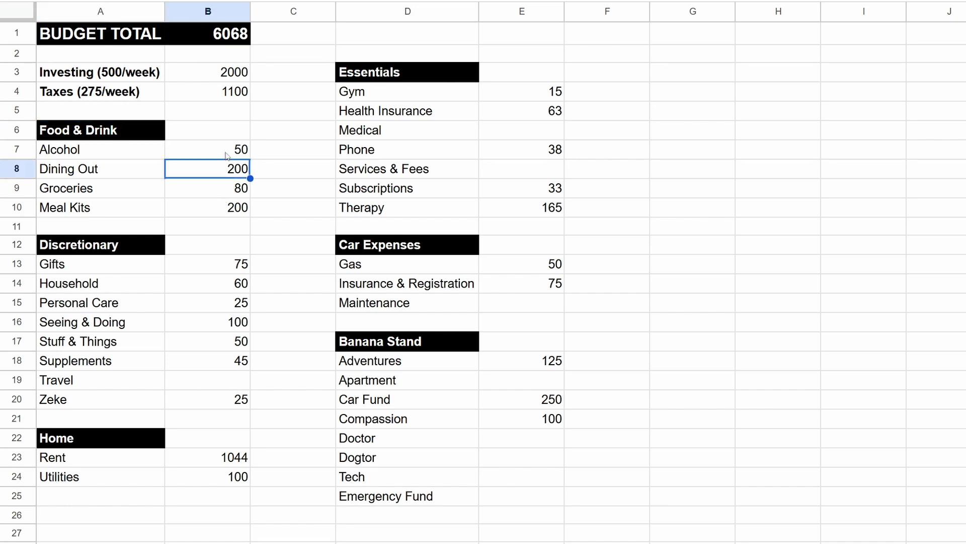
left_click(210, 208)
left_click(110, 213)
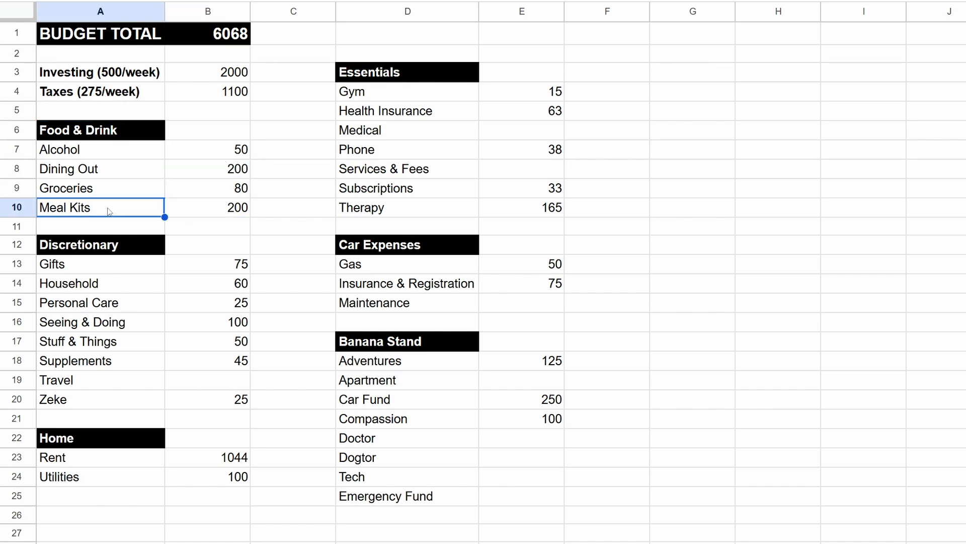
left_click(228, 210)
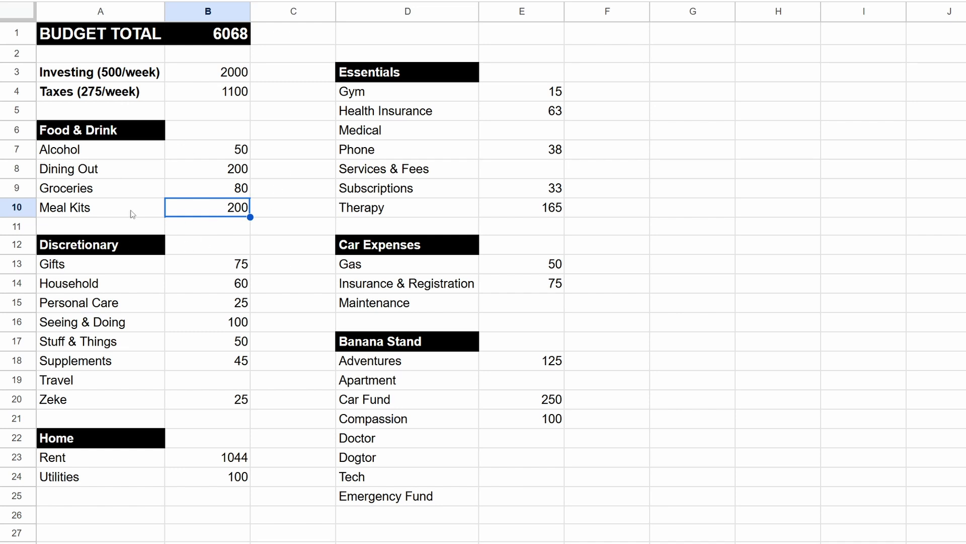
Step: Examine the Meal Kits category and its amount alongside the Groceries amount in the Food & Drink section
double_click(227, 215)
key("Escape")
left_click(111, 215)
left_click(196, 212)
left_click(136, 208)
left_click(205, 197)
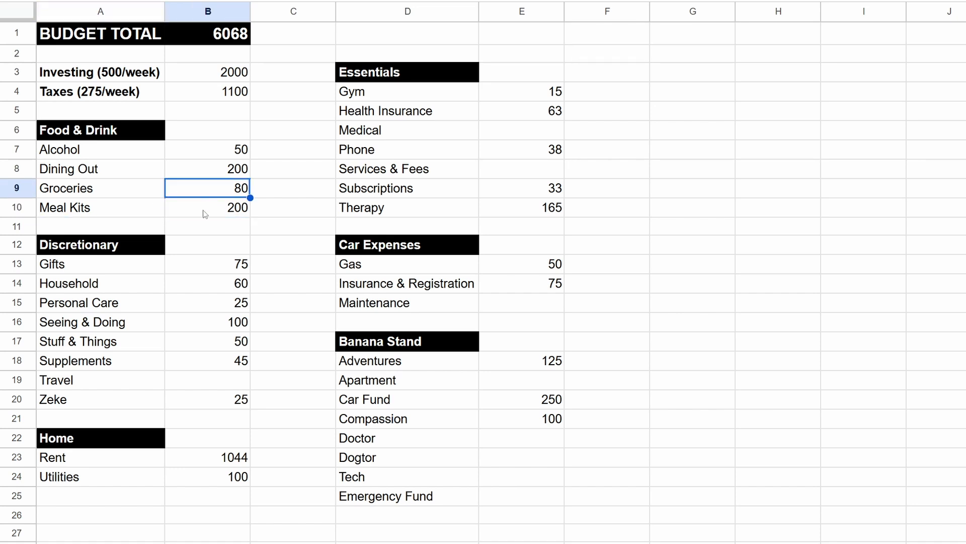
left_click(202, 210)
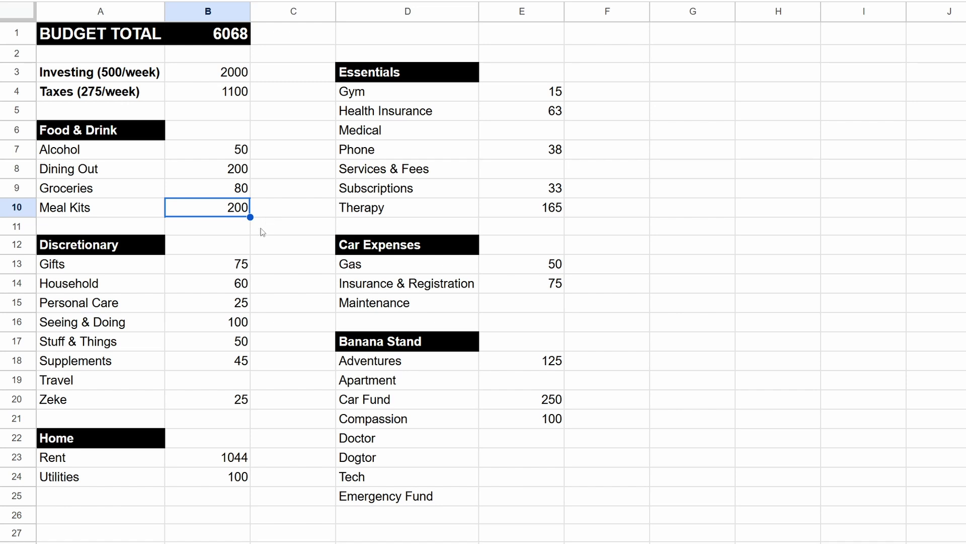
Step: Review the Food & Drink amounts one by one, from Alcohol through Dining Out and Groceries to Meal Kits
left_click(236, 151)
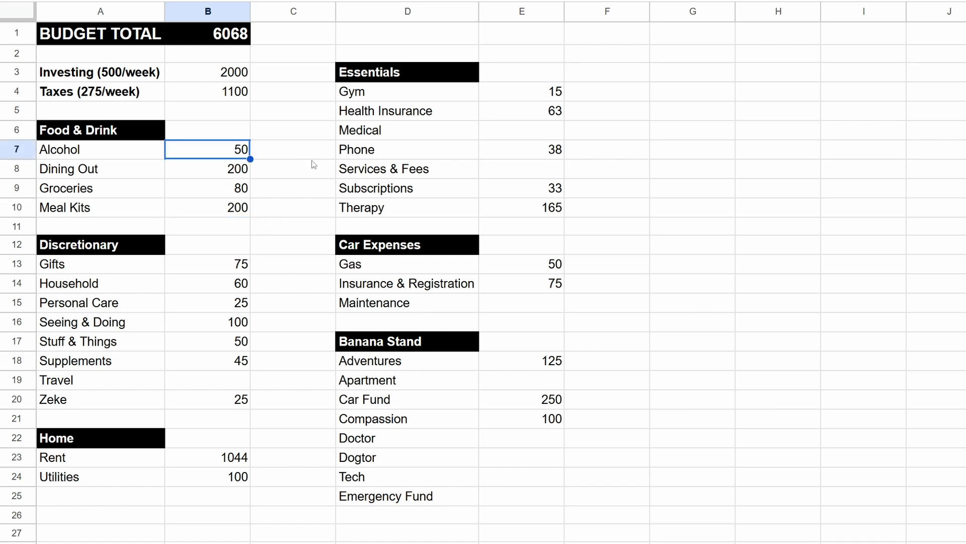
left_click(177, 175)
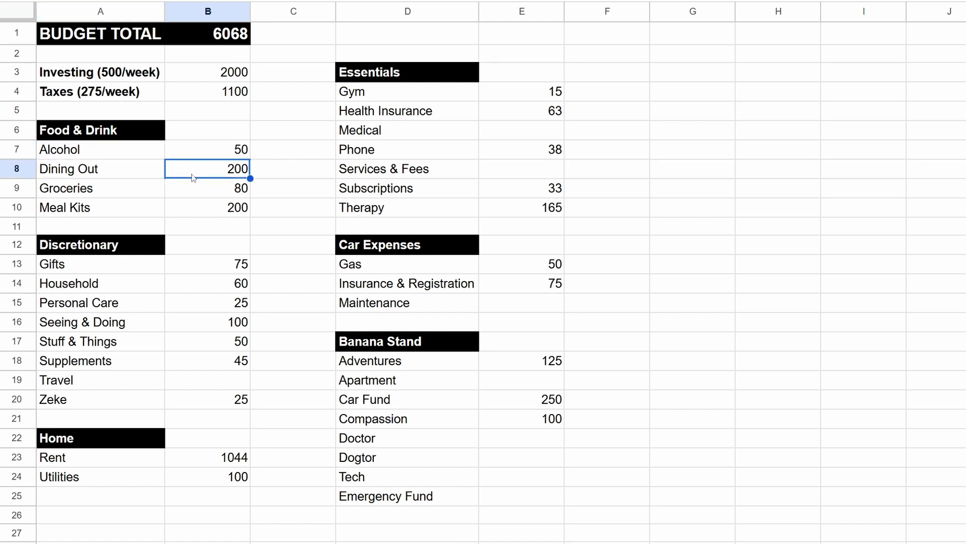
left_click(218, 188)
left_click(231, 209)
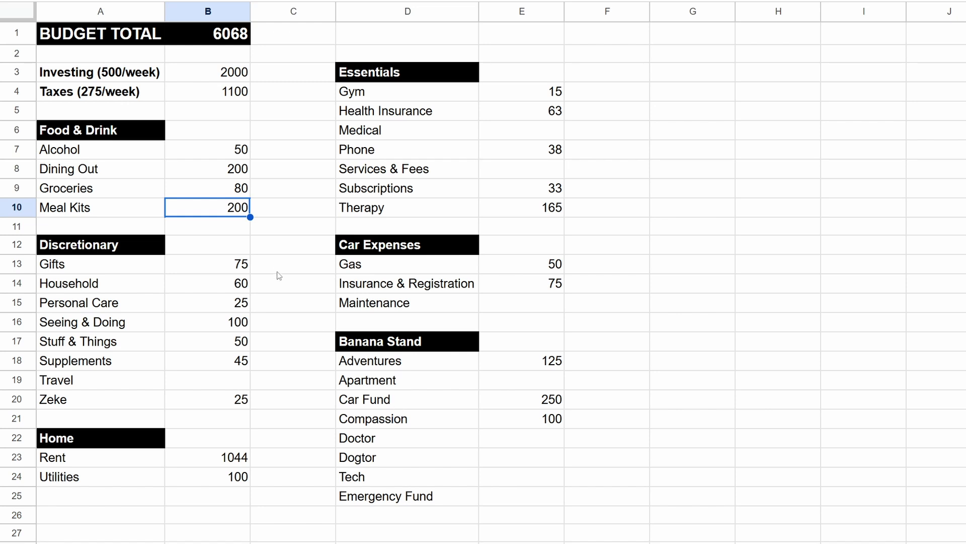
left_click(236, 174)
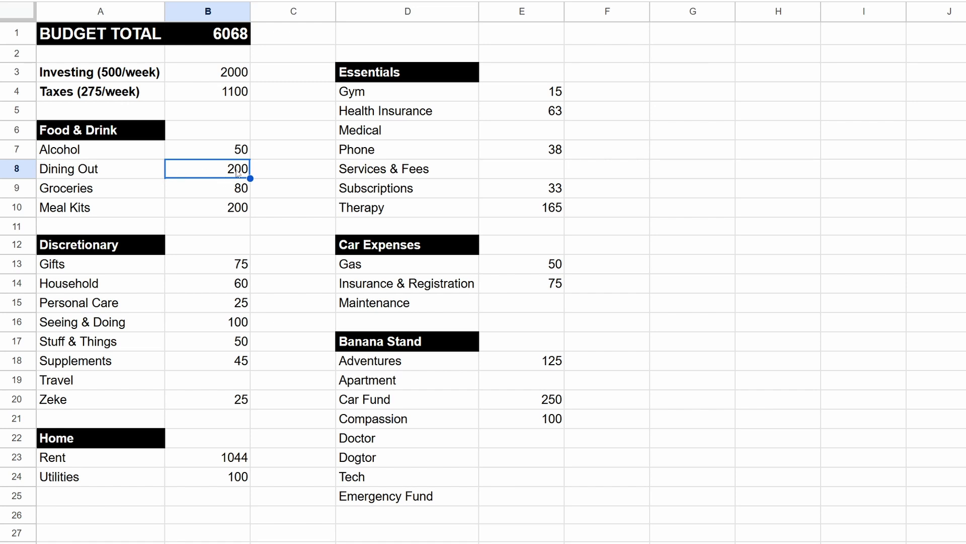
left_click(235, 193)
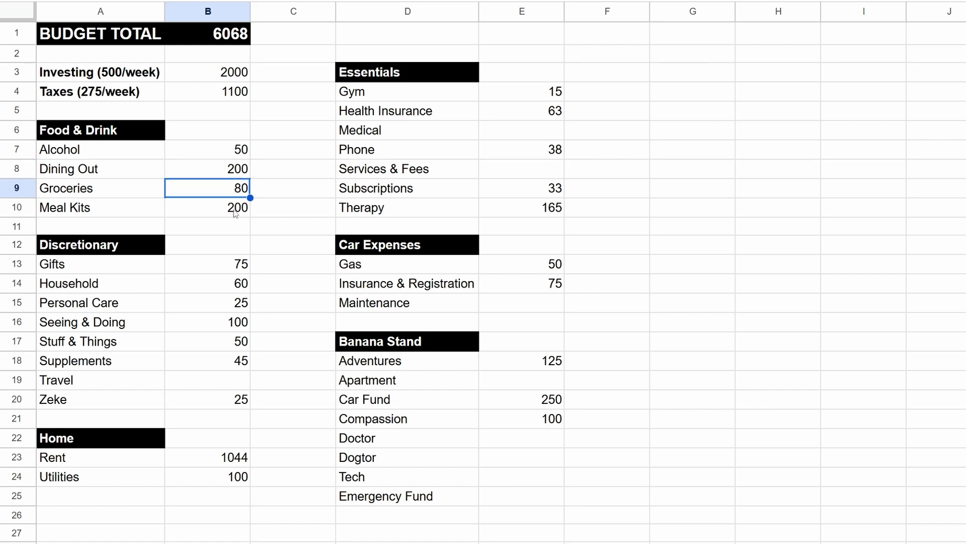
left_click(234, 215)
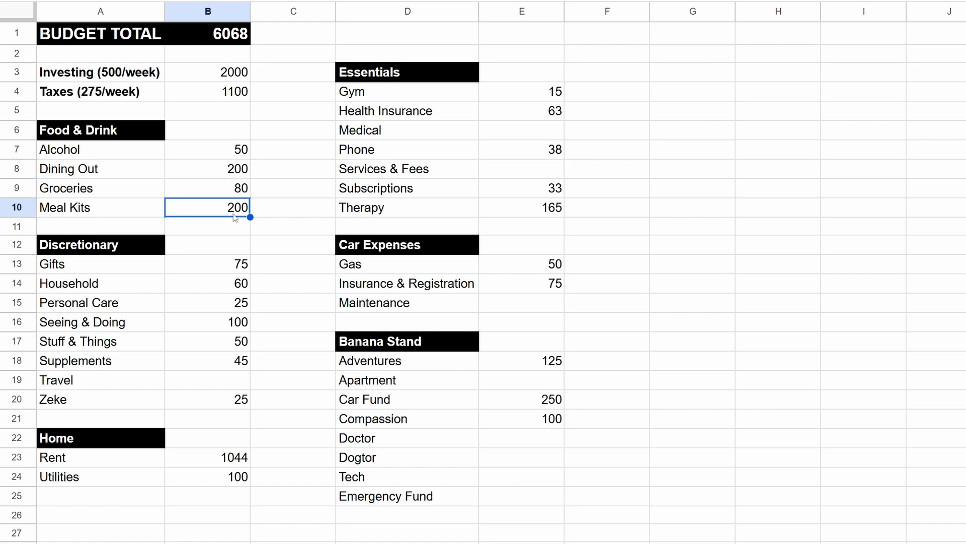
Step: Set both the Dining Out and Meal Kits amounts to 225 in the Food & Drink section
left_click(224, 171)
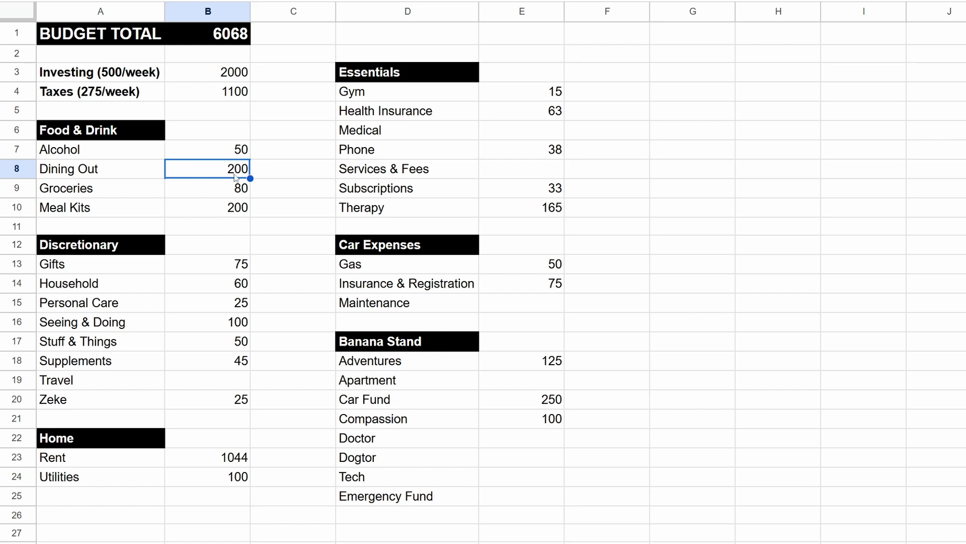
type("225")
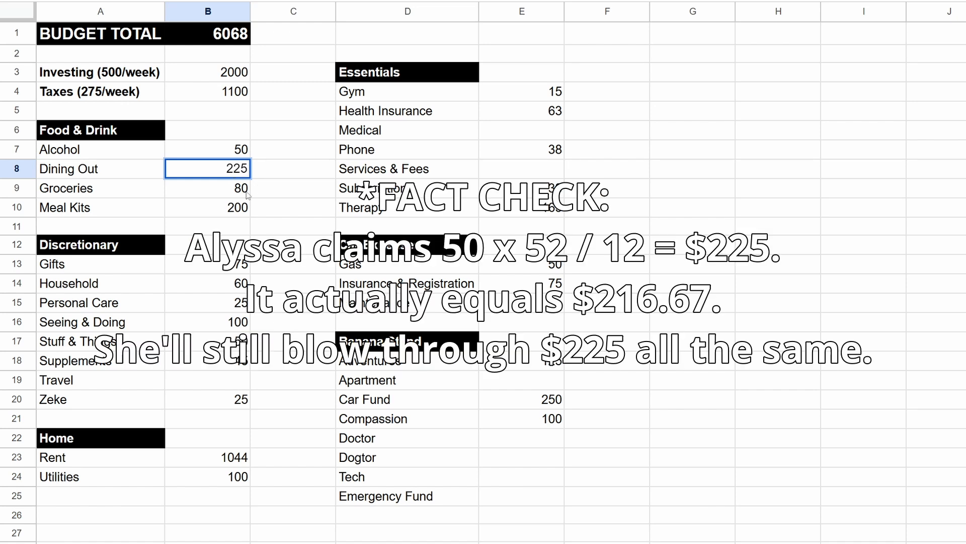
left_click(229, 215)
type("225")
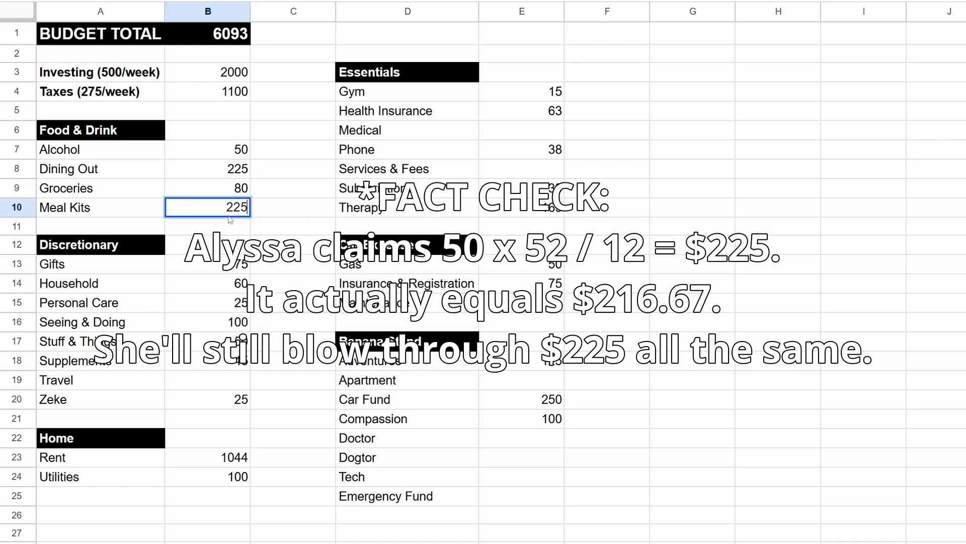
Step: Set the Groceries amount to 100 in the Food & Drink section
left_click(232, 190)
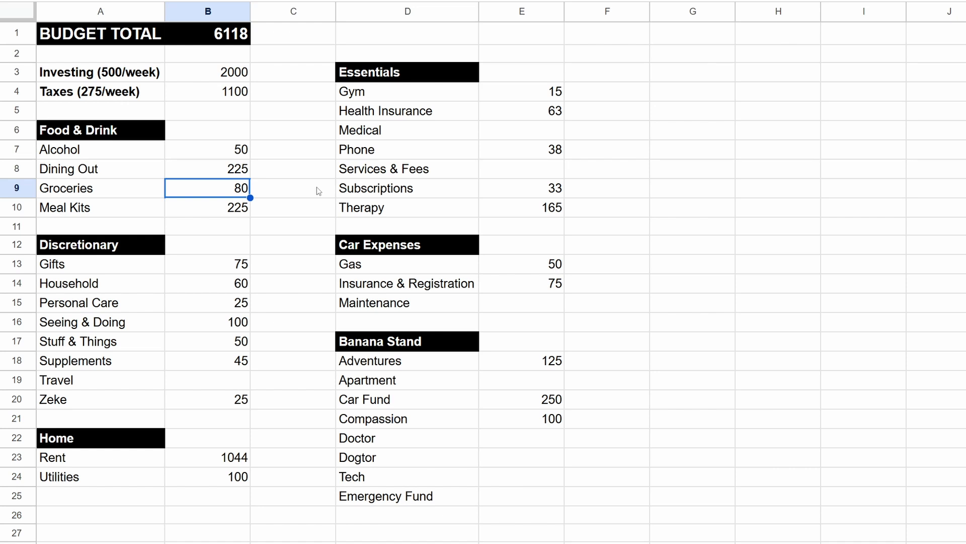
type("100")
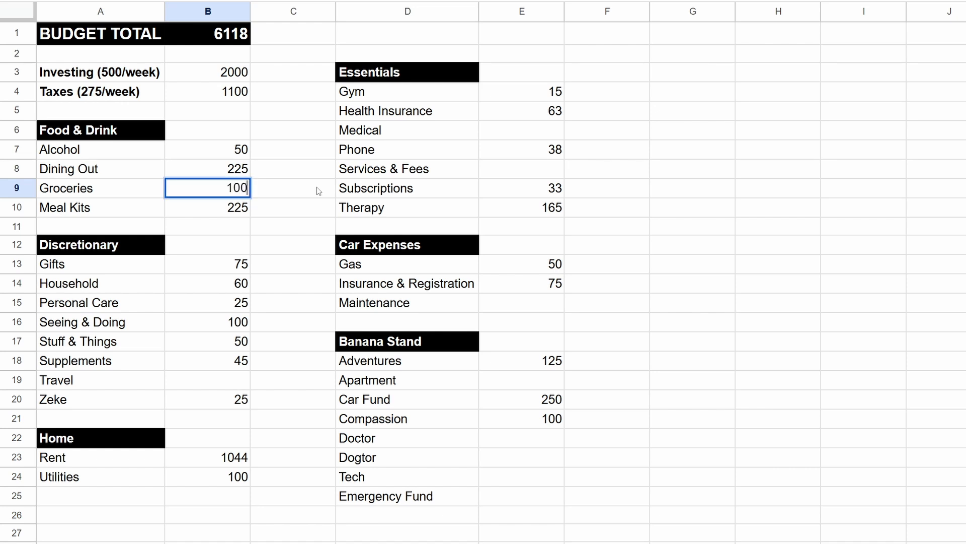
key("Return")
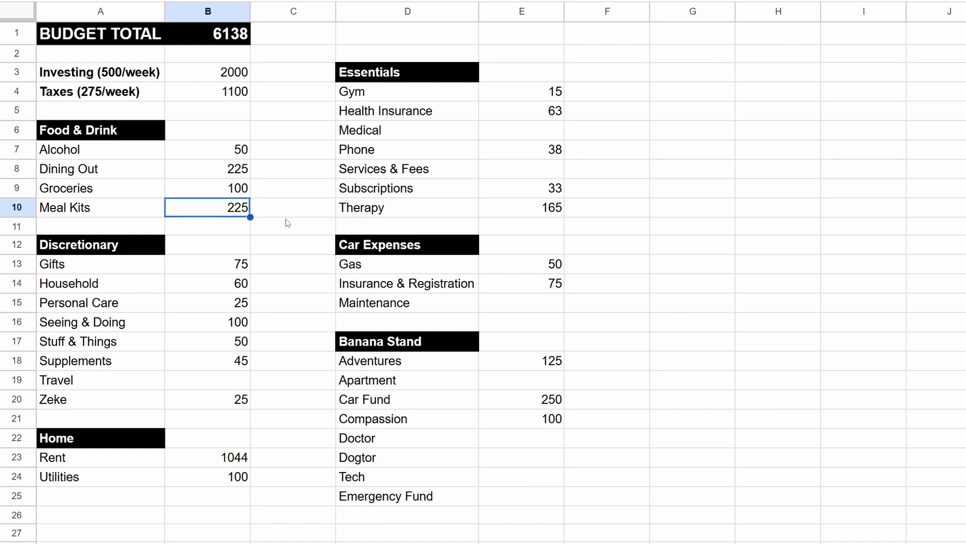
Step: Check the Groceries, Meal Kits and Alcohol amounts, and the four Food & Drink amounts as a group
left_click(236, 187)
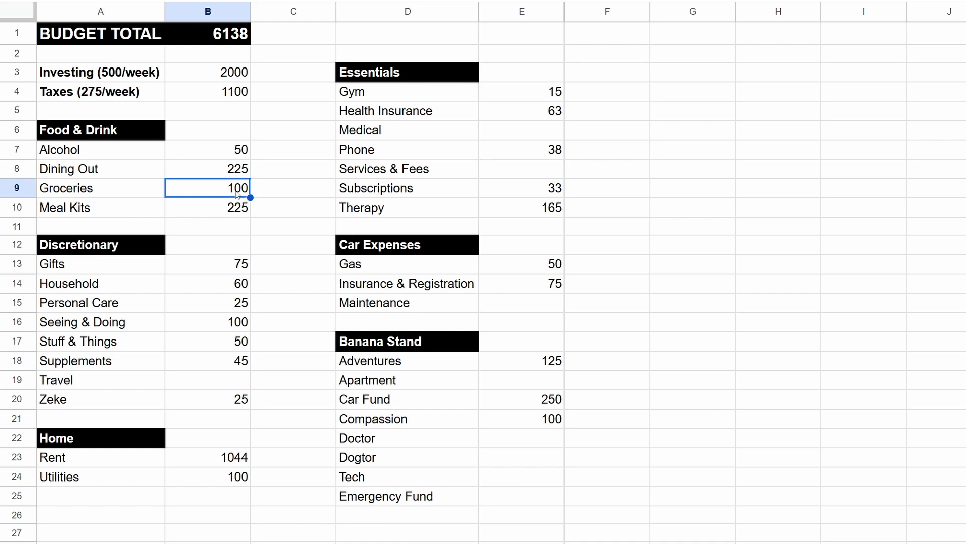
left_click(234, 214)
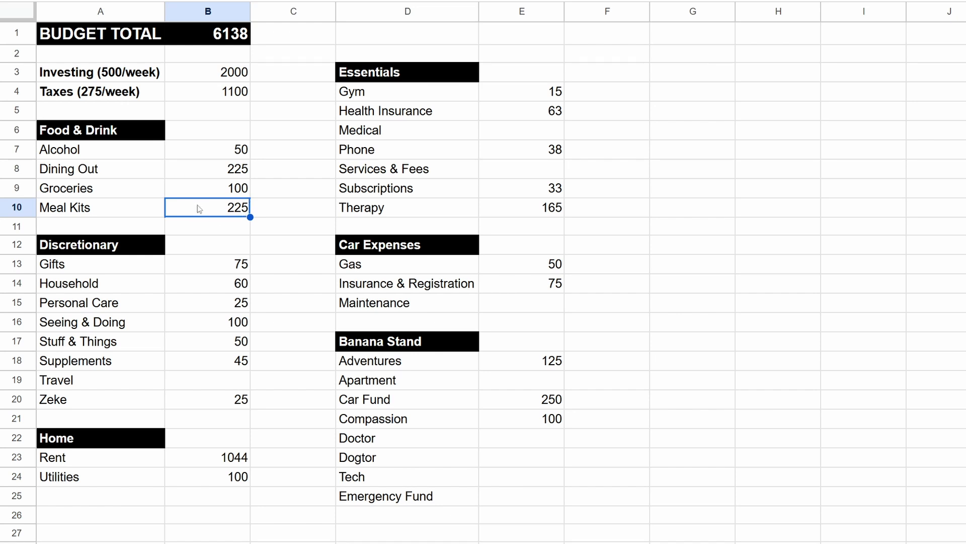
left_click(239, 195)
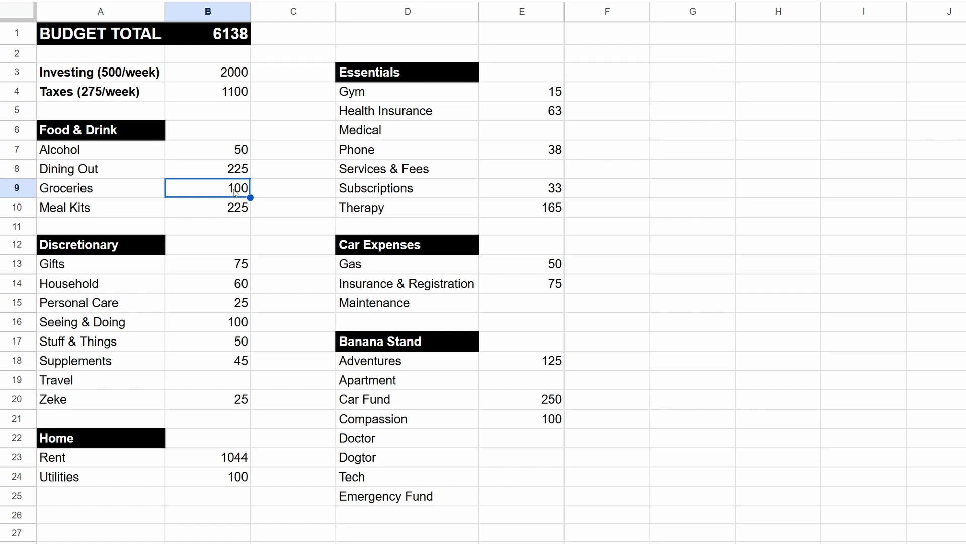
left_click(238, 155)
left_click_drag(235, 160, 233, 212)
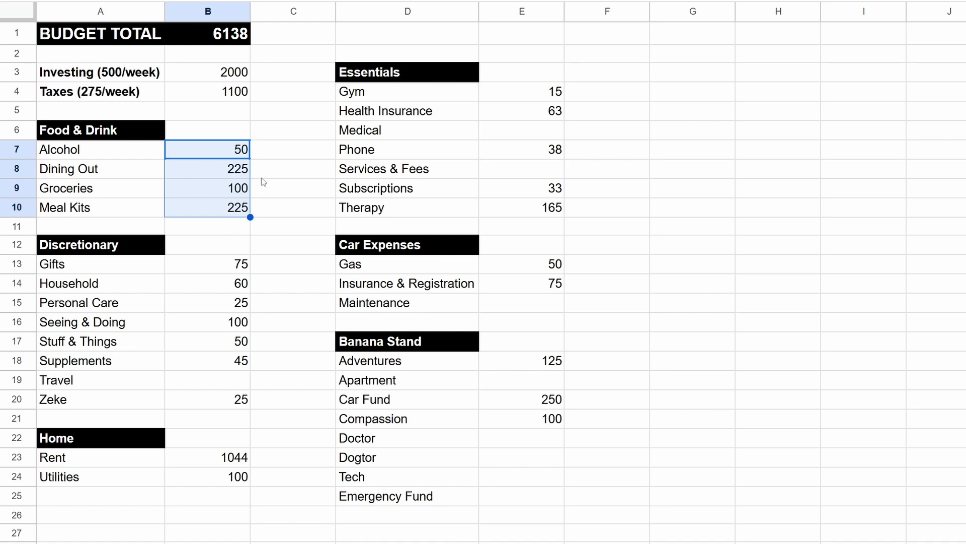
left_click(294, 178)
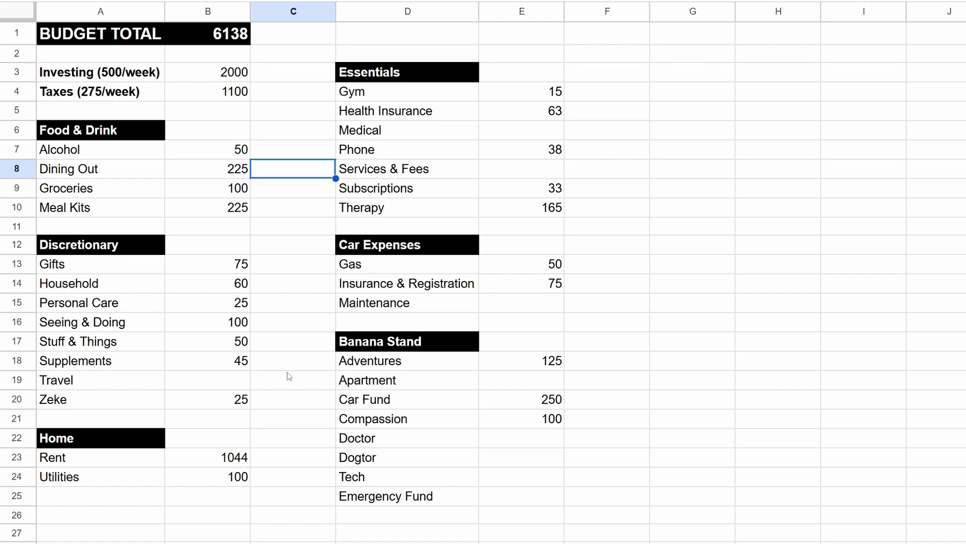
Step: Review the Gifts, Household and Personal Care amounts in the Discretionary section
left_click(208, 269)
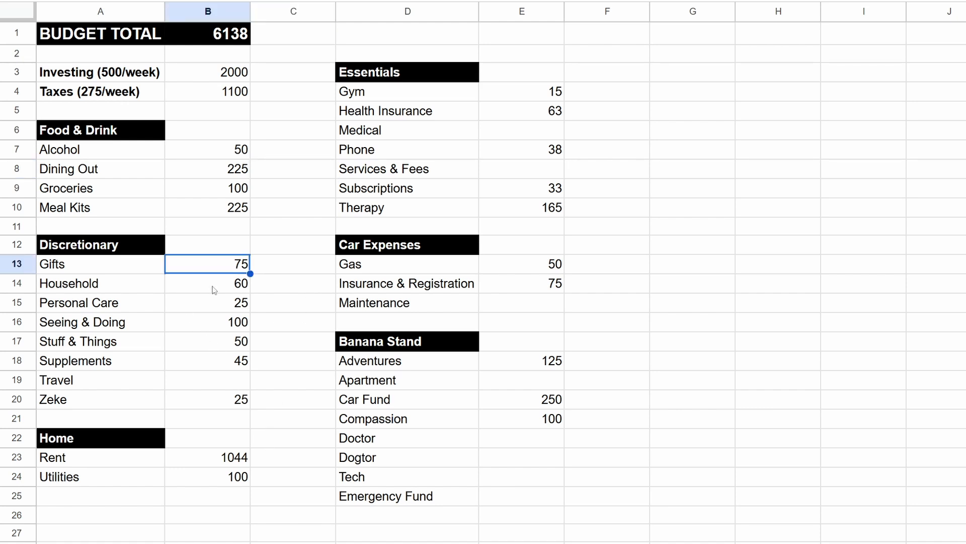
left_click(127, 284)
left_click(222, 290)
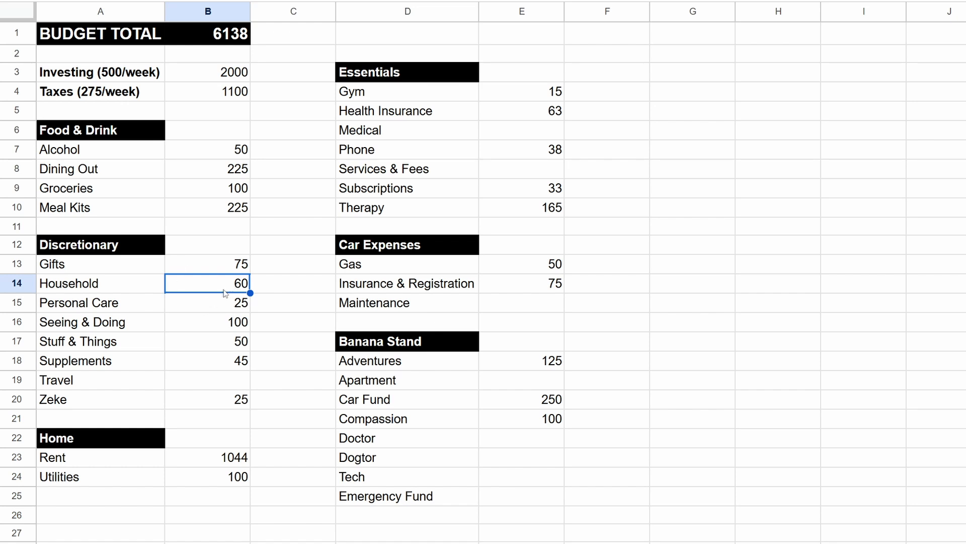
left_click(119, 308)
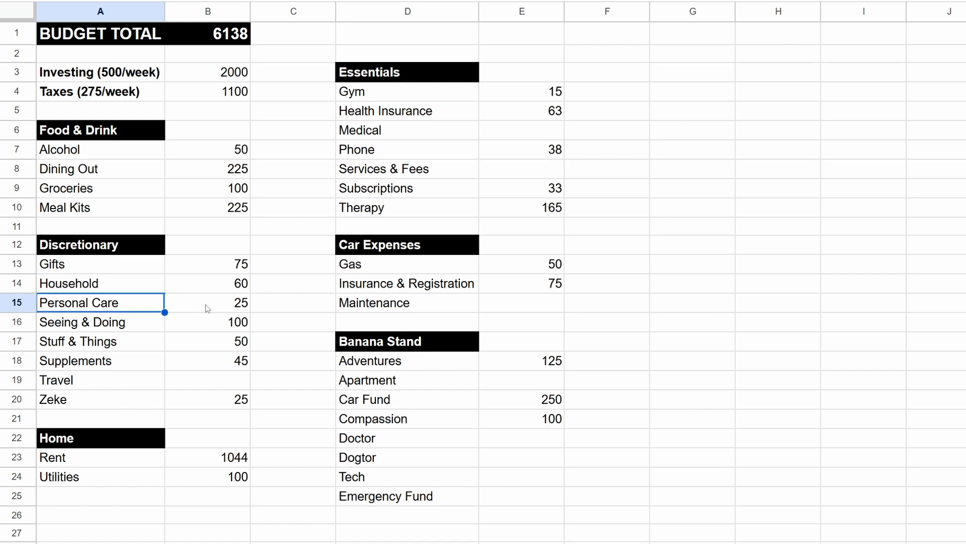
left_click(206, 304)
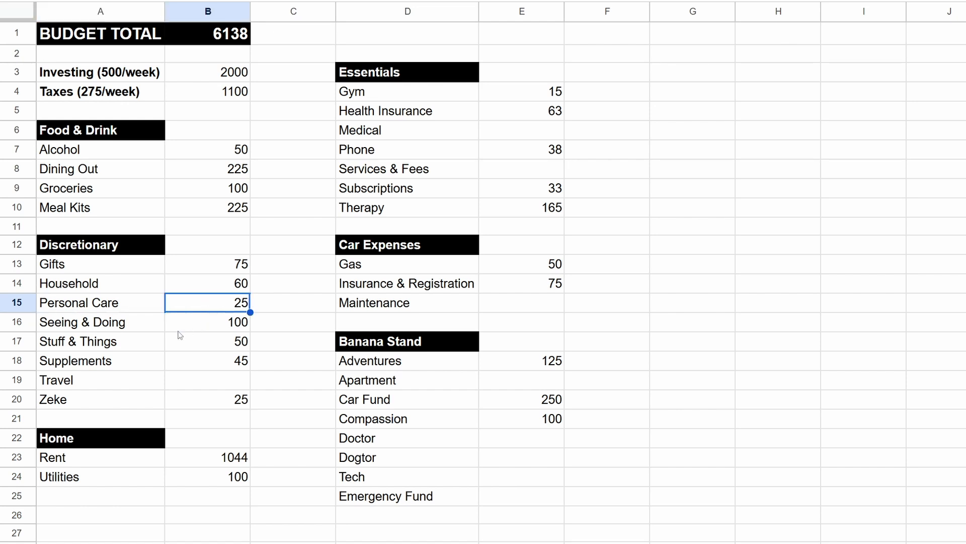
Step: Examine the Seeing & Doing category and its amount, comparing it with Adventures under Banana Stand
left_click(139, 328)
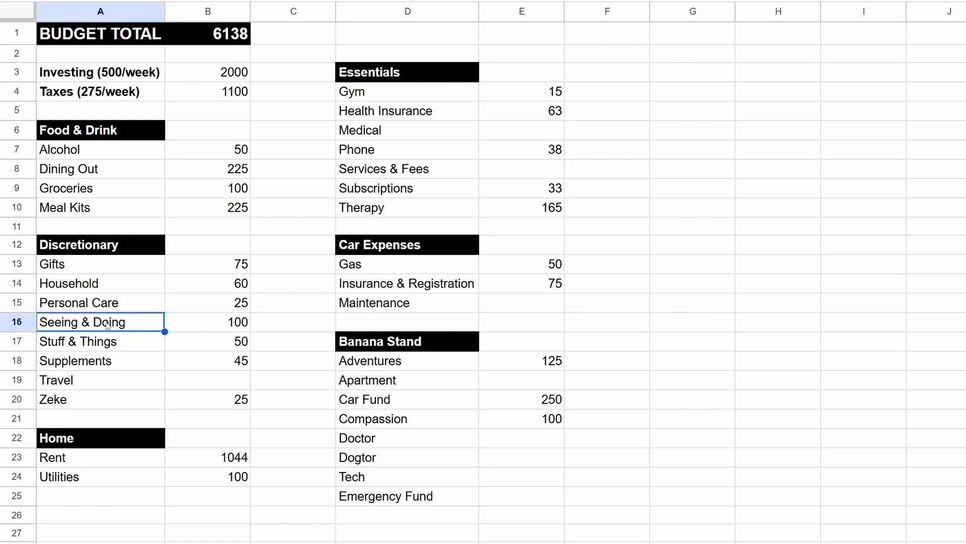
left_click(237, 326)
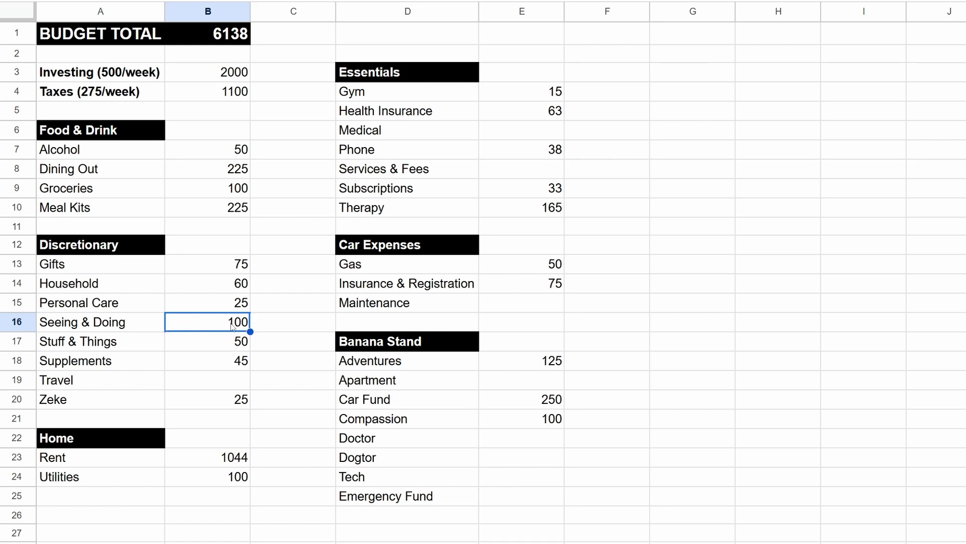
left_click(396, 365)
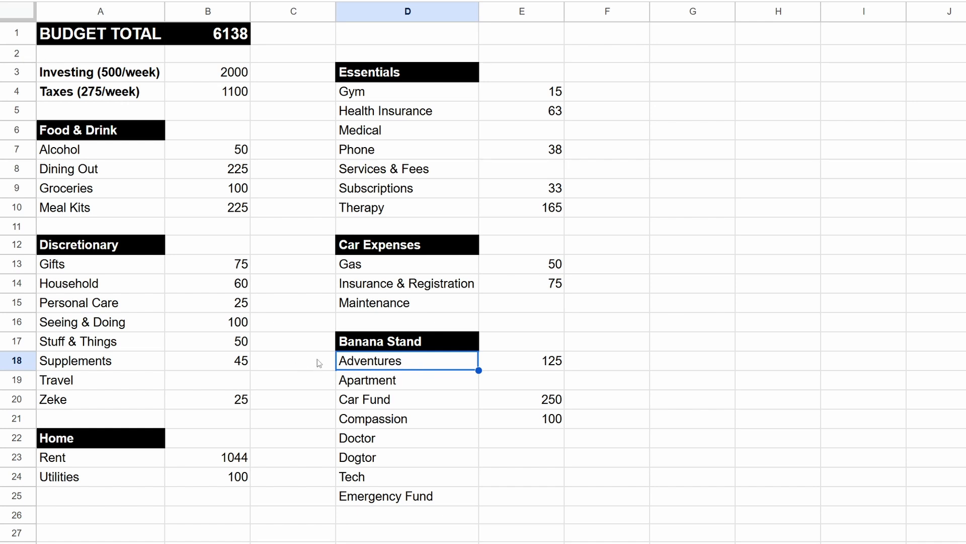
left_click(203, 324)
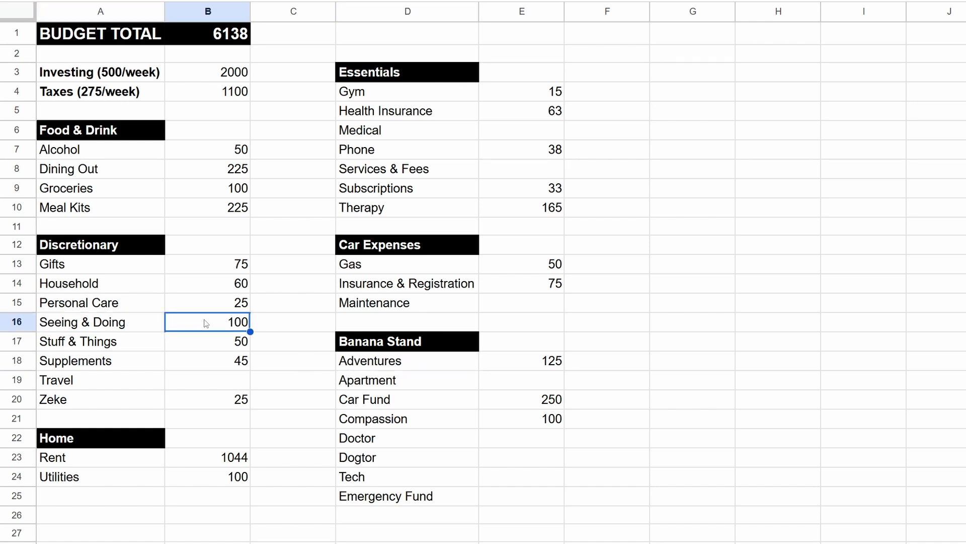
Step: Examine the Stuff & Things category and its amount, comparing it with Apartment under Banana Stand
left_click(130, 339)
left_click(217, 343)
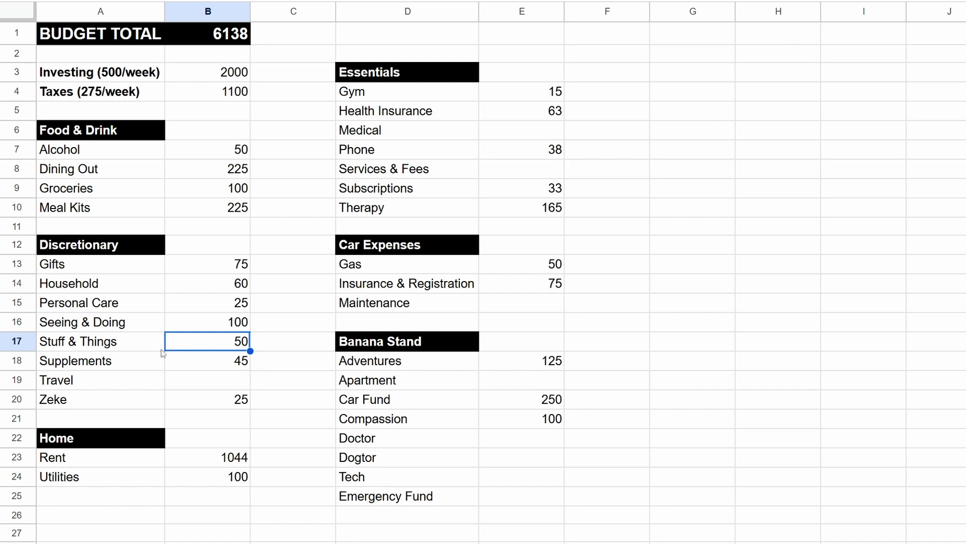
left_click(119, 346)
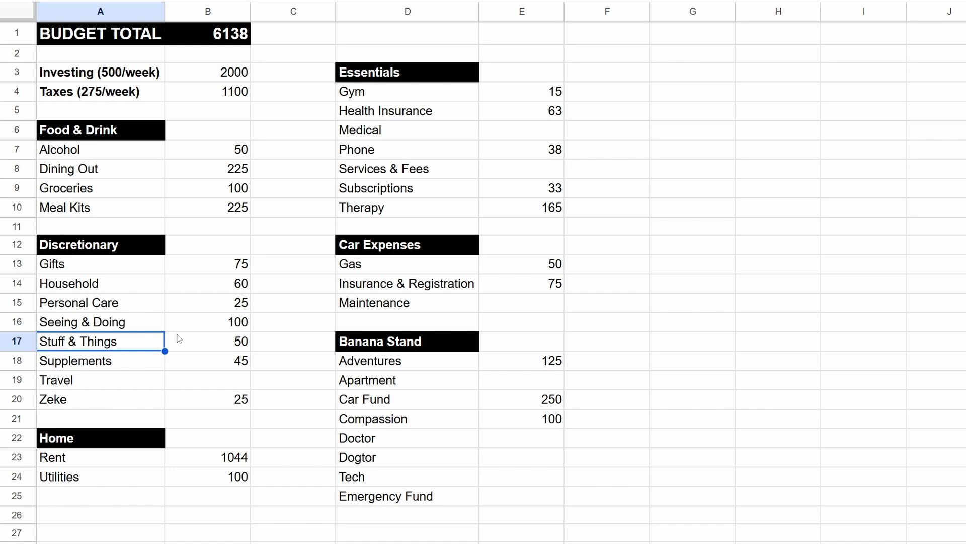
left_click(202, 347)
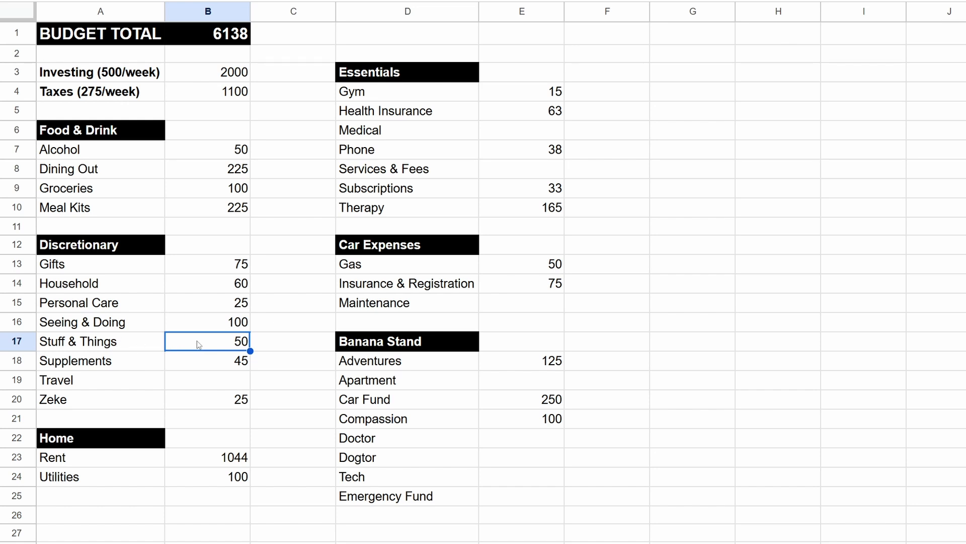
left_click(392, 381)
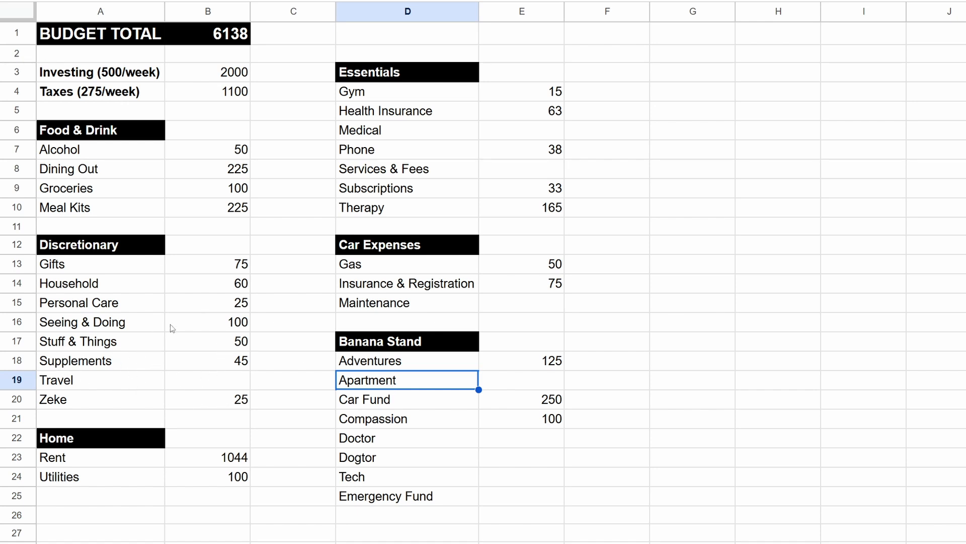
left_click(229, 343)
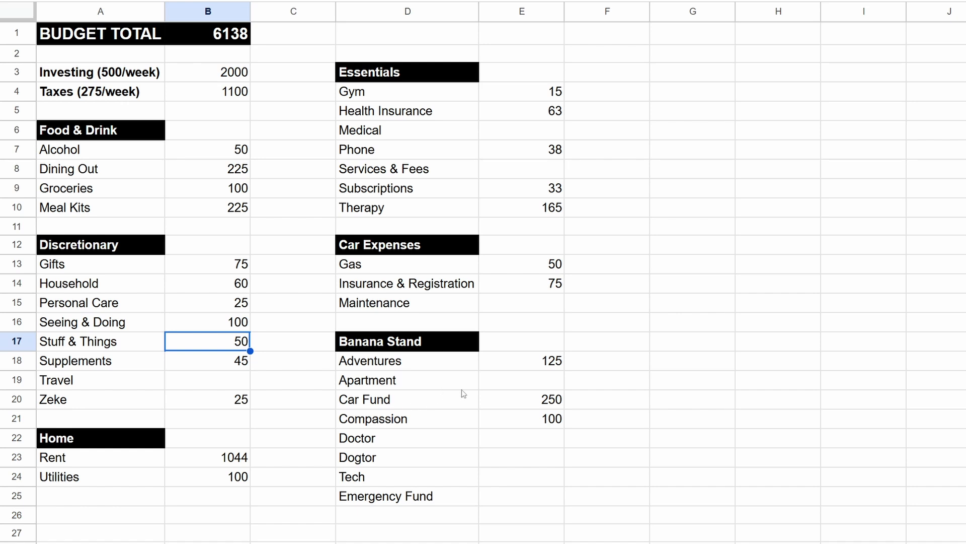
Step: Enter 50 as the monthly amount for Apartment in the Banana Stand section
left_click(541, 384)
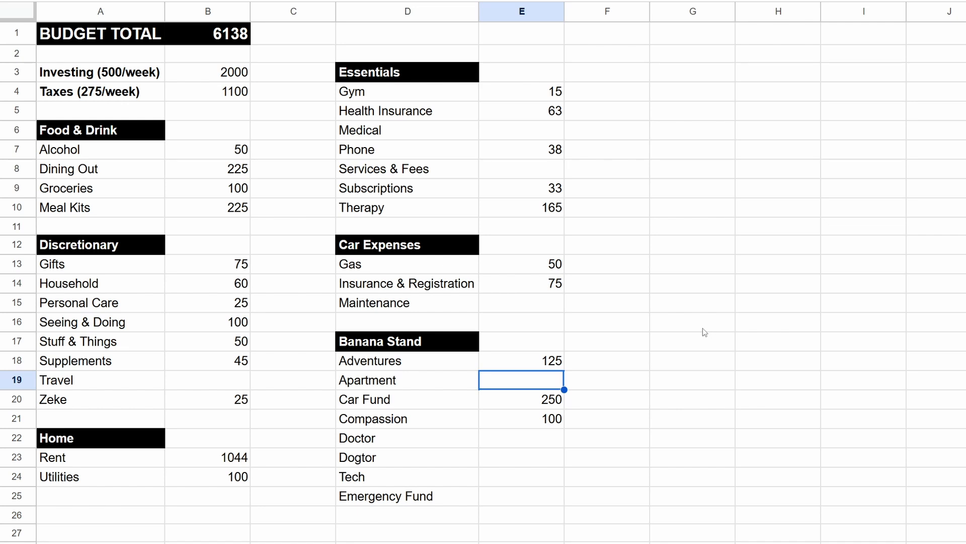
type("50")
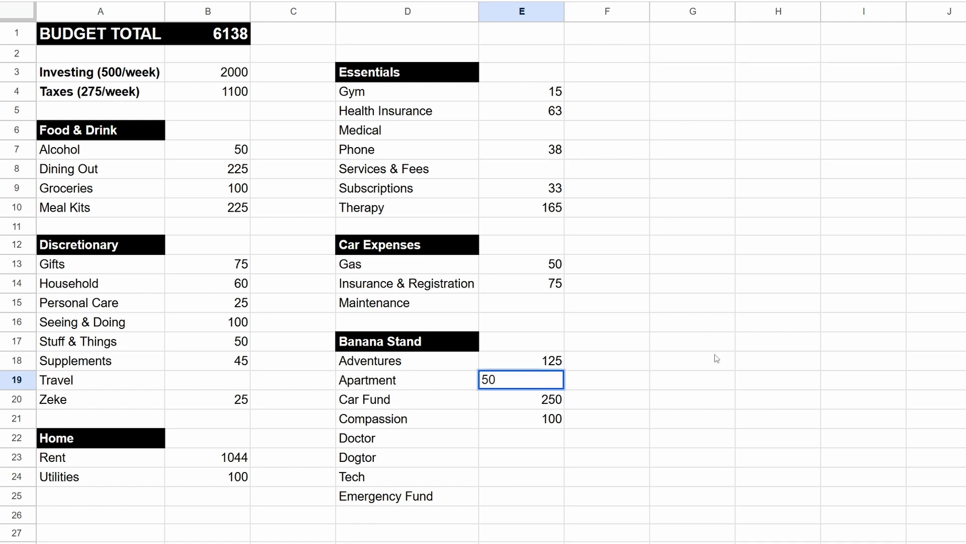
left_click(633, 387)
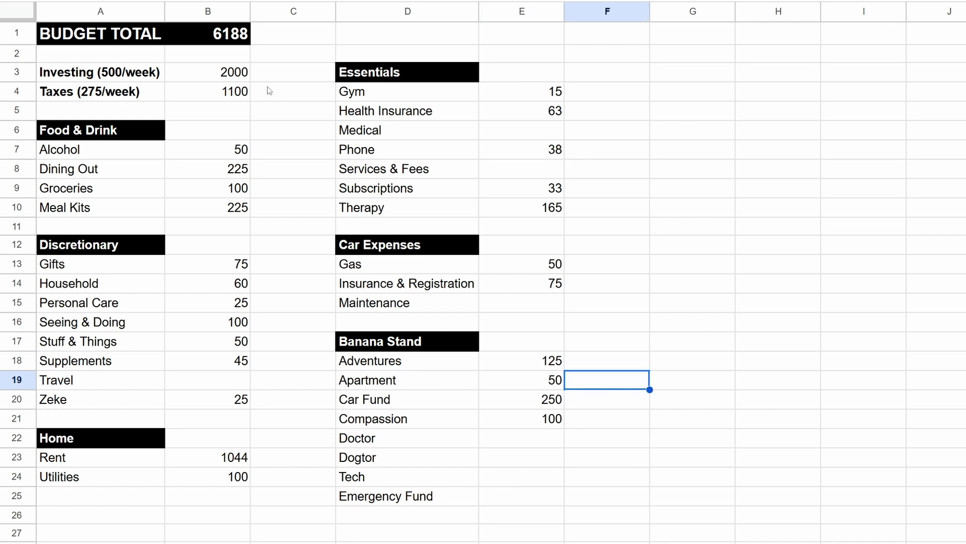
Step: Set the Supplements amount in the Discretionary section to 40
left_click(499, 385)
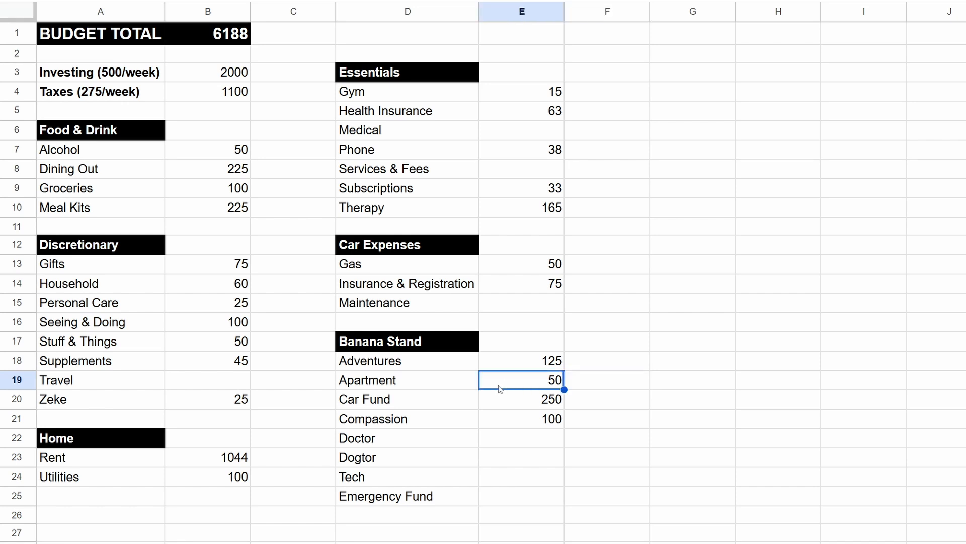
left_click(226, 34)
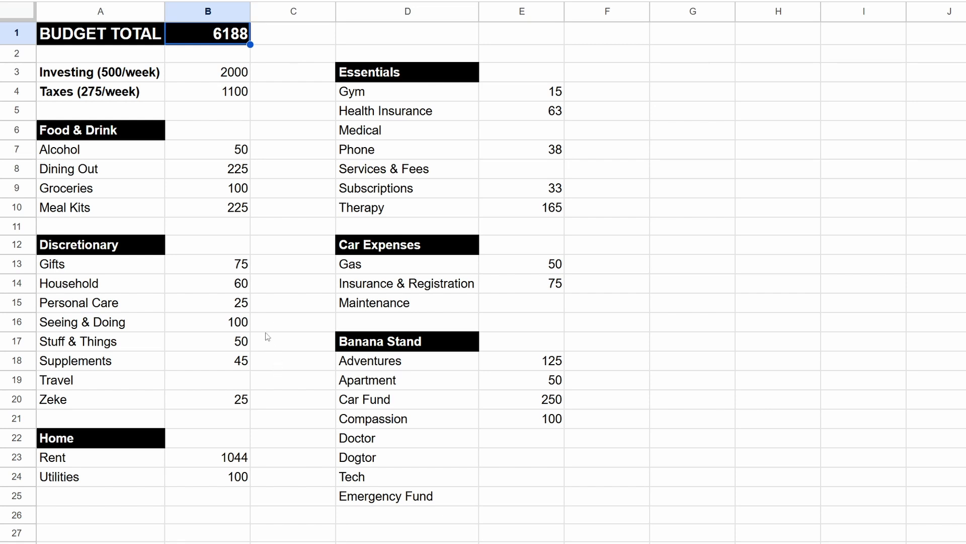
left_click(229, 366)
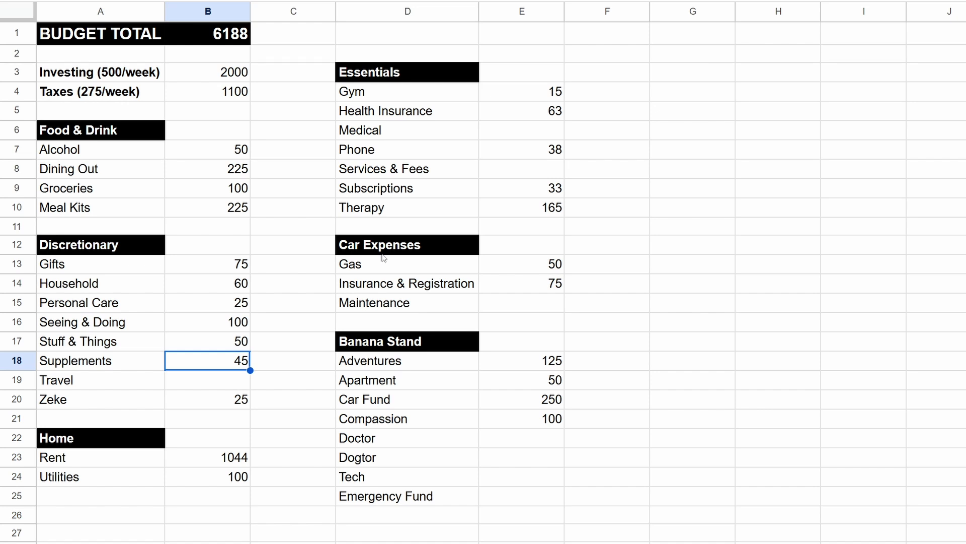
type("40")
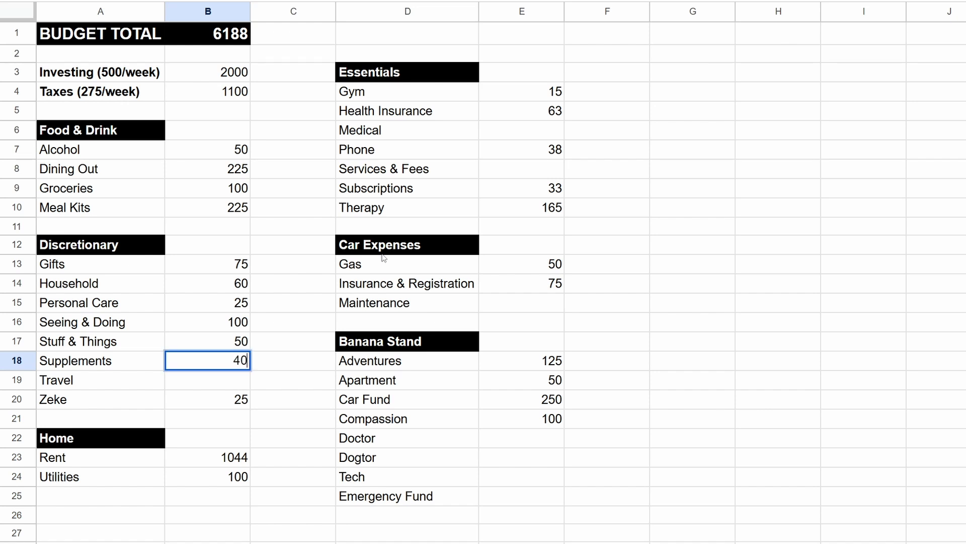
key("Return")
Step: Set the amount of the last category in the Discretionary section, in row 20, to 40
left_click(215, 398)
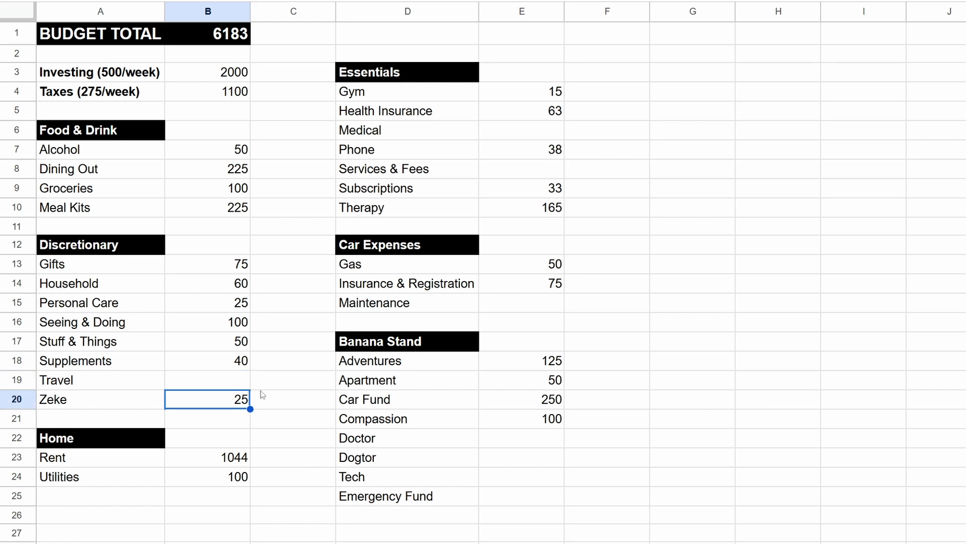
type("40")
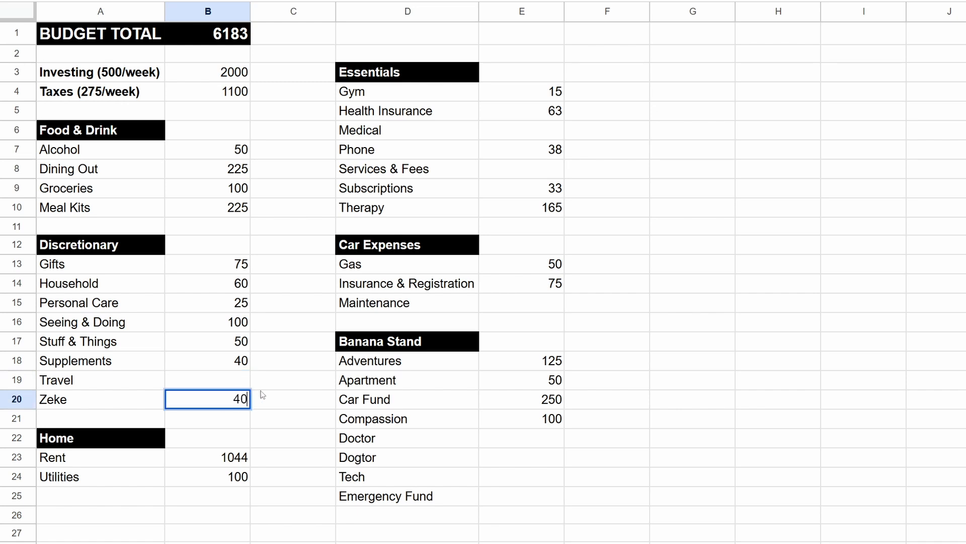
left_click(298, 401)
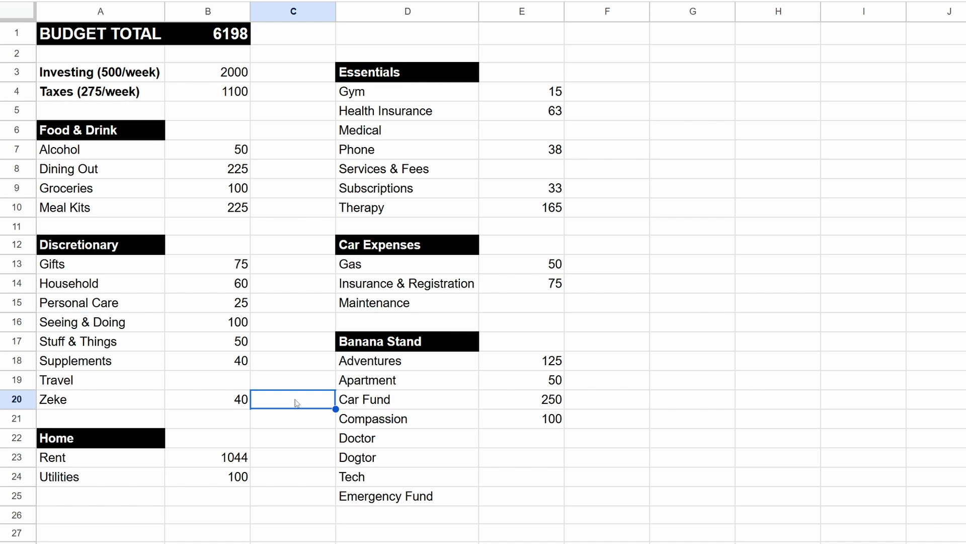
left_click(246, 404)
Step: Review the Rent amount in the Home section and set the Utilities amount to 115
left_click(233, 454)
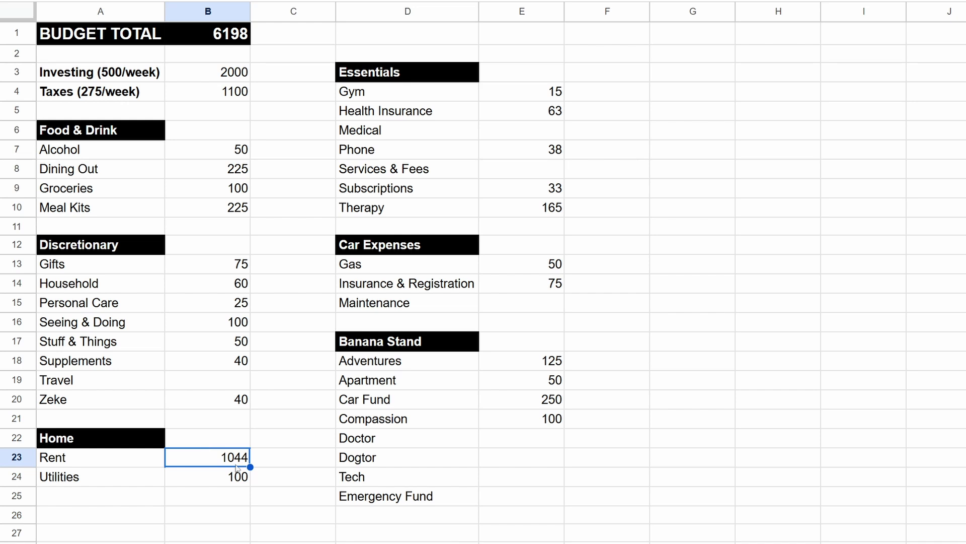
left_click(233, 481)
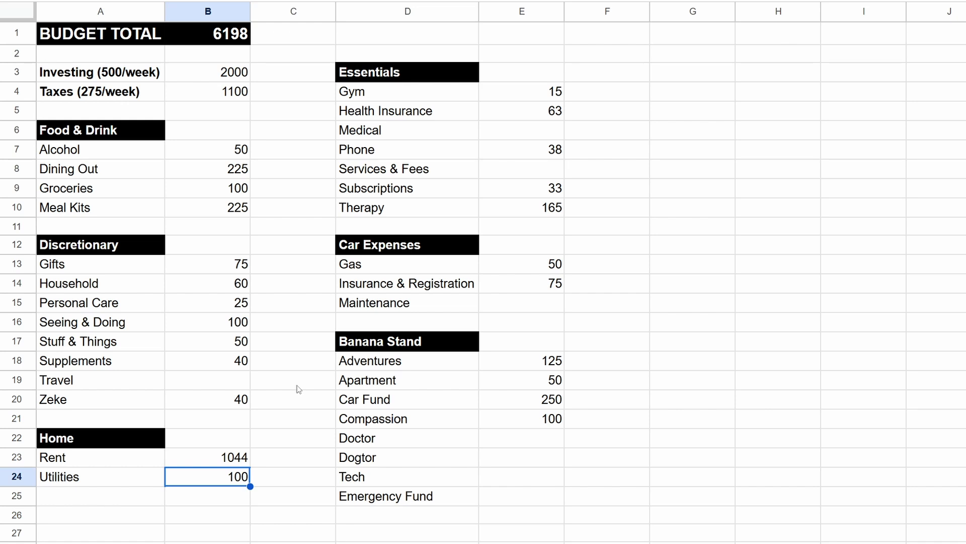
type("115")
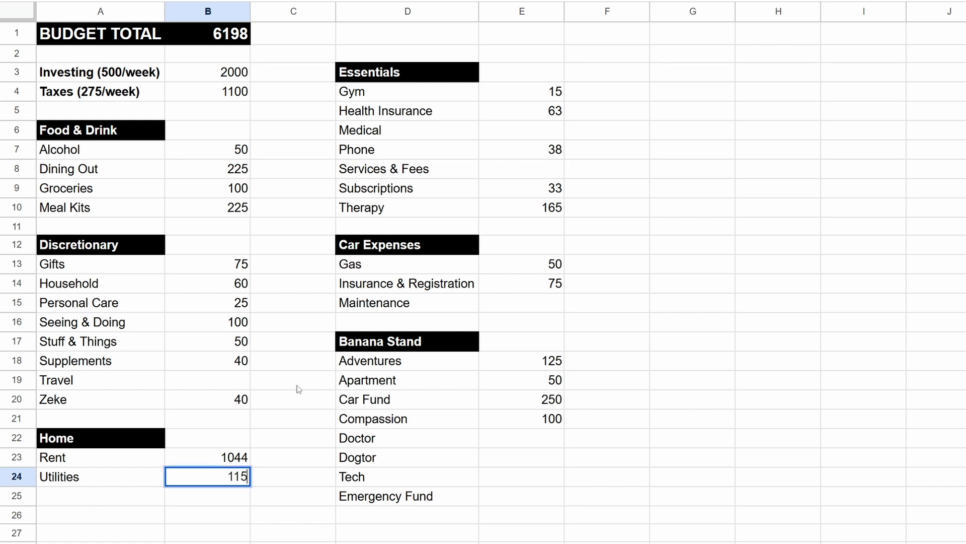
left_click(290, 503)
left_click(237, 35)
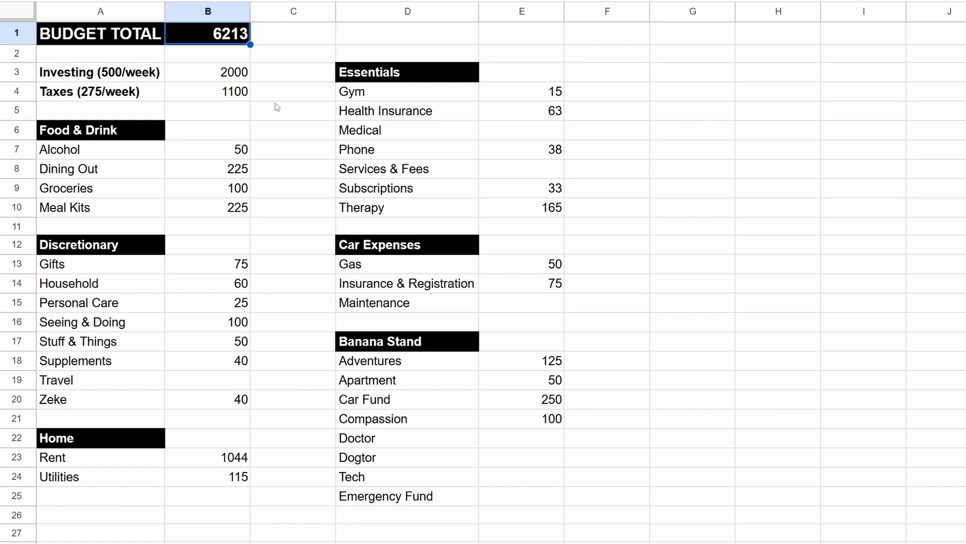
left_click(244, 481)
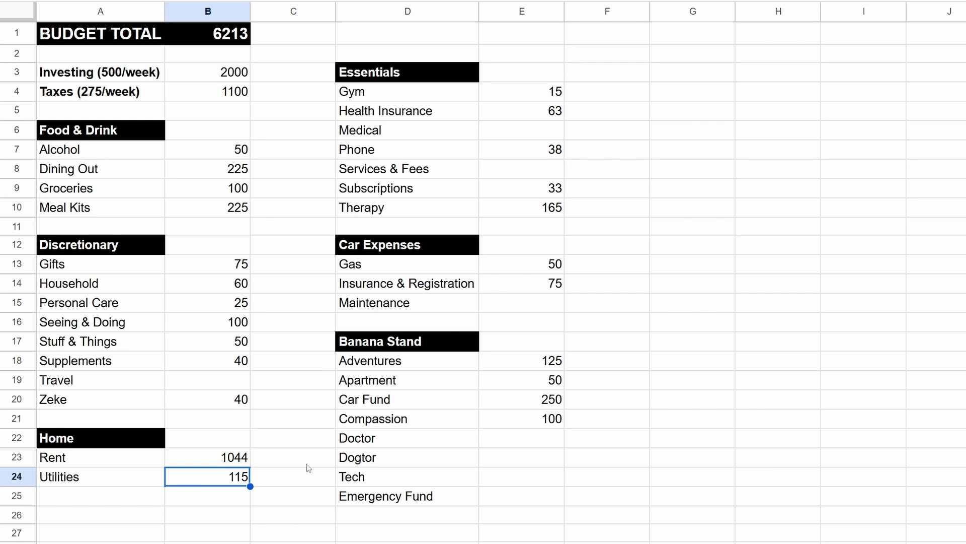
Step: Review the Gym, Health Insurance, Medical and Phone entries under Essentials, comparing Medical with Doctor under Banana Stand
left_click(551, 93)
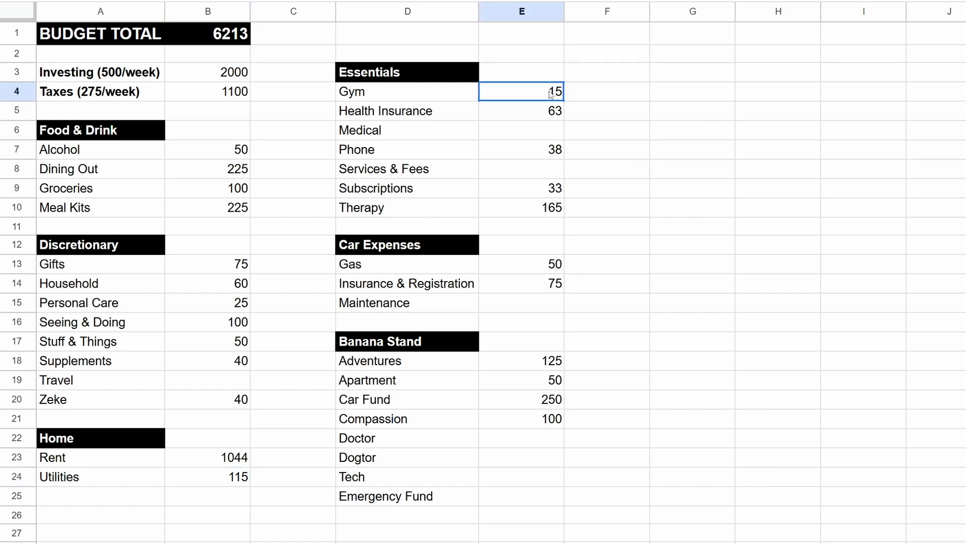
left_click(544, 116)
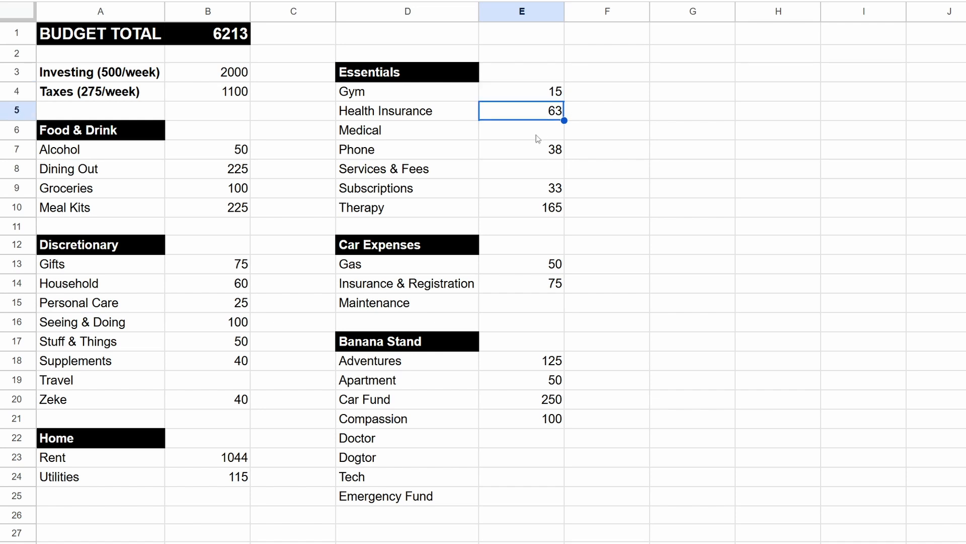
left_click(472, 136)
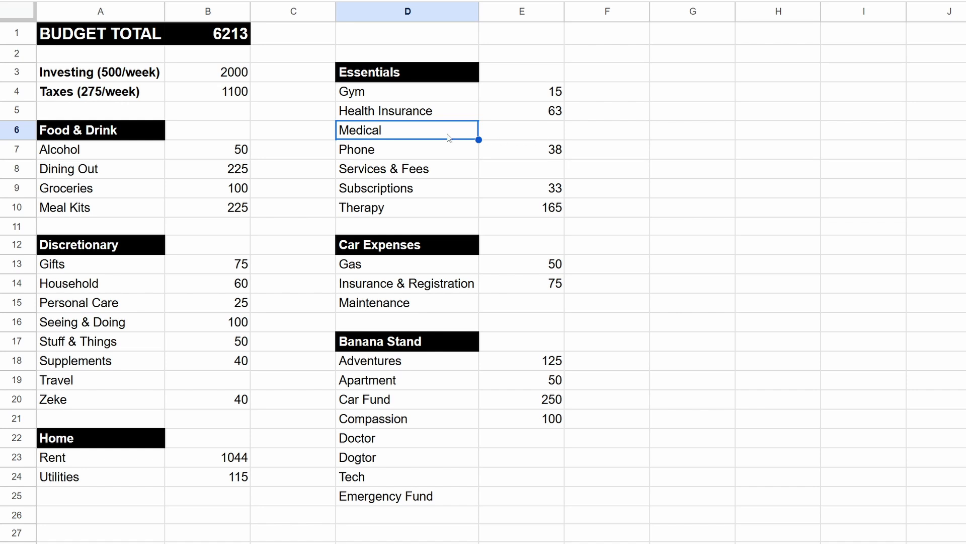
left_click(533, 130)
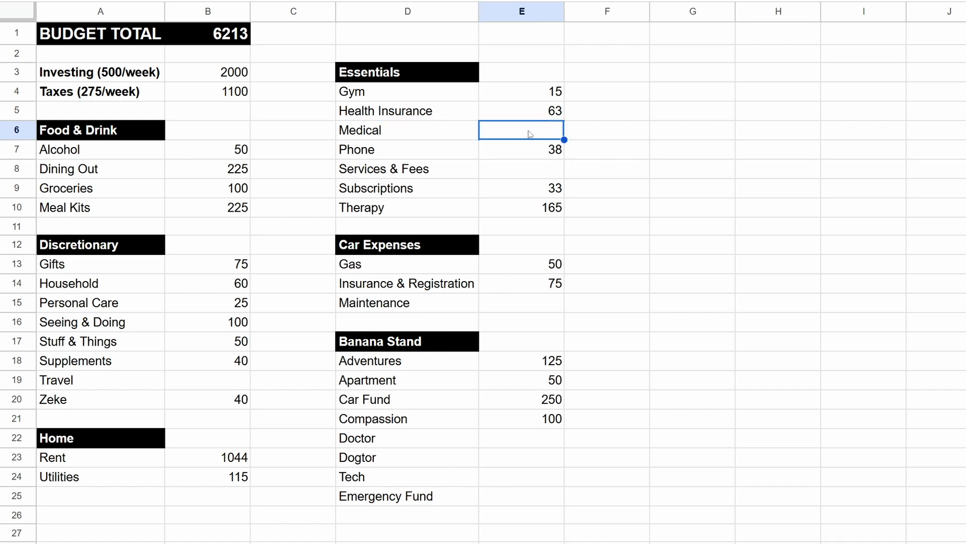
left_click(468, 136)
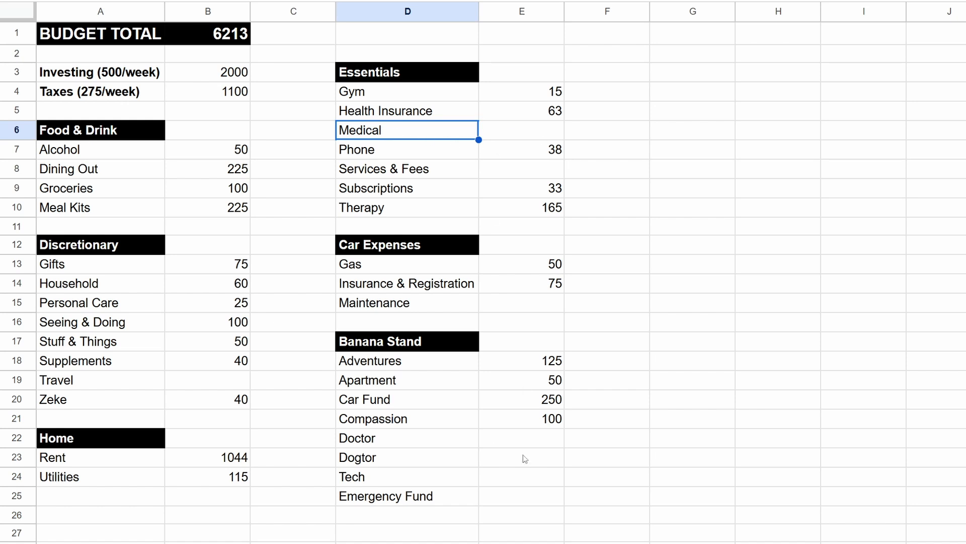
left_click(360, 440)
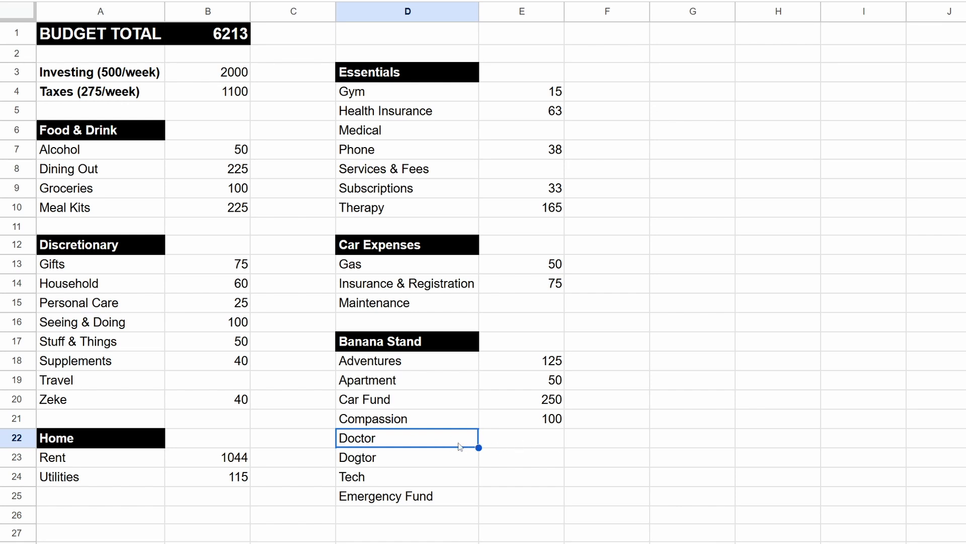
left_click(365, 149)
left_click(550, 150)
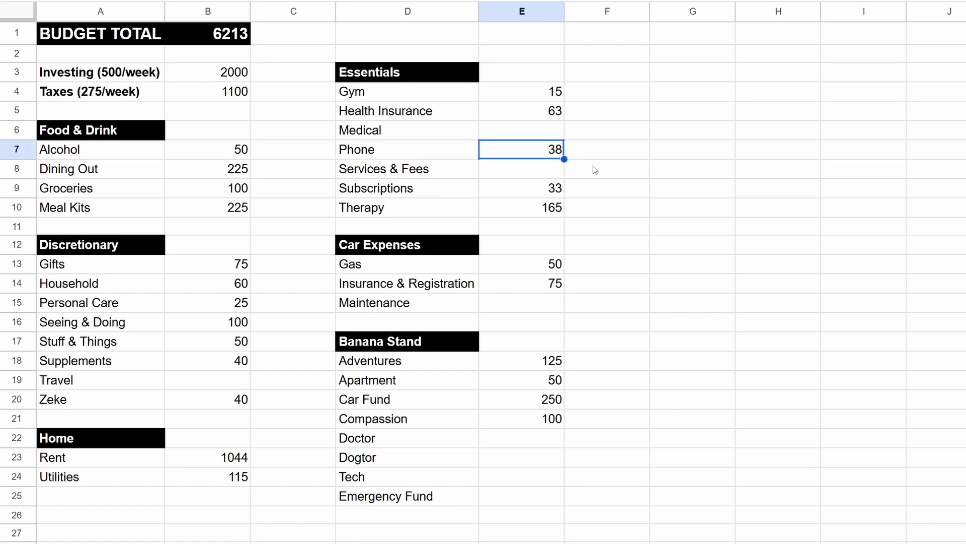
Step: Enter 15 as the monthly amount for Services & Fees in the Essentials section
left_click(432, 174)
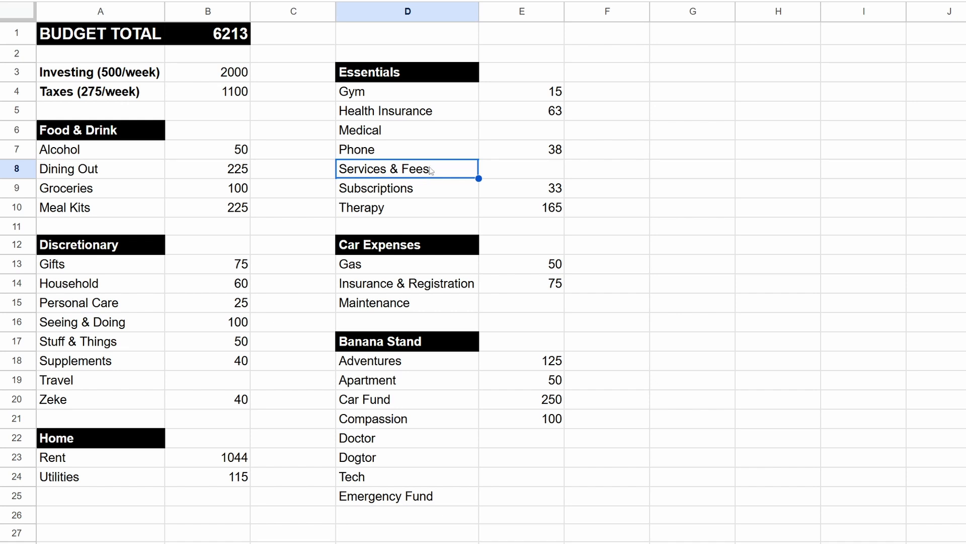
left_click(531, 172)
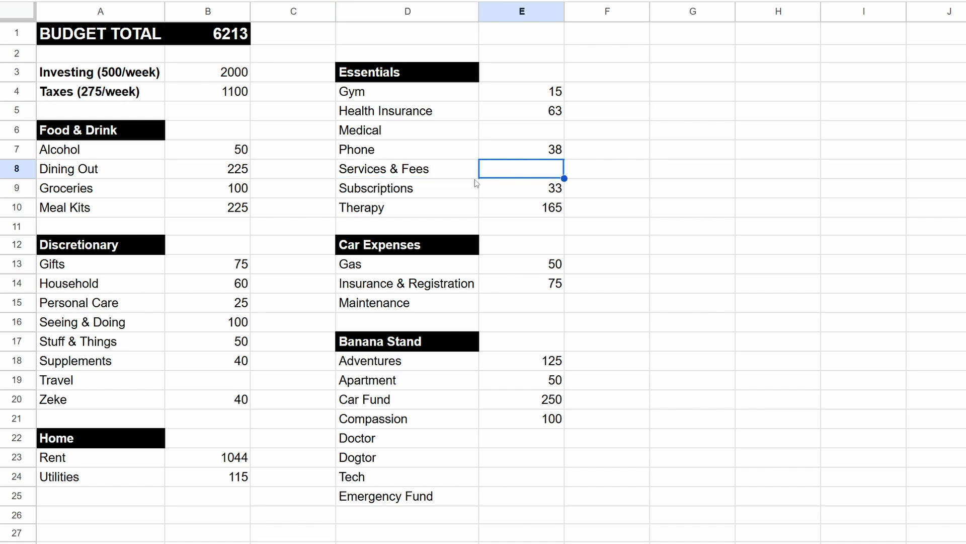
left_click(427, 171)
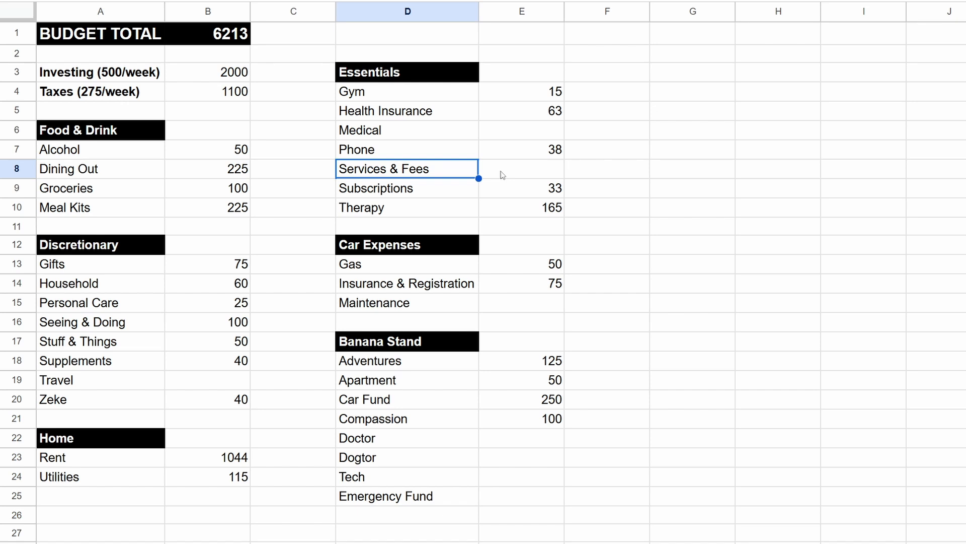
left_click(544, 170)
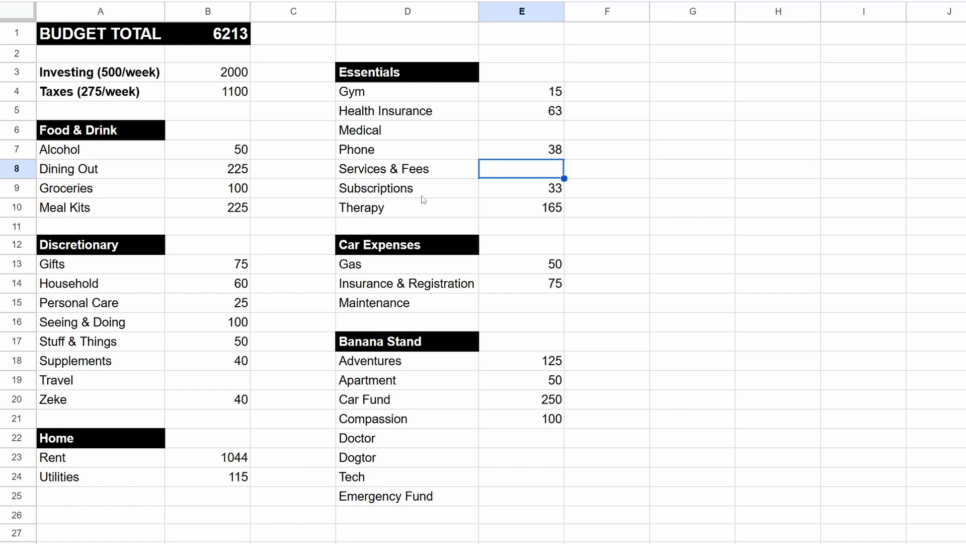
left_click(411, 169)
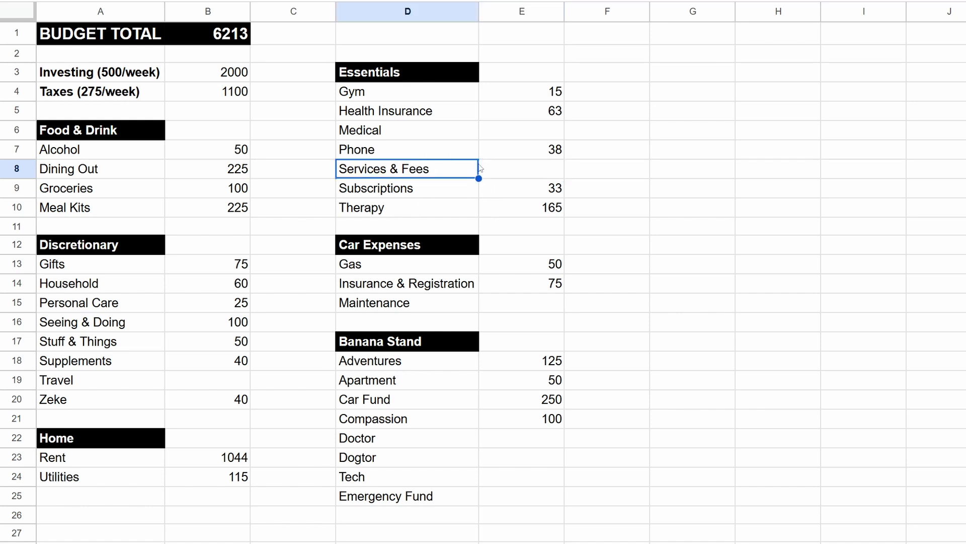
left_click(520, 162)
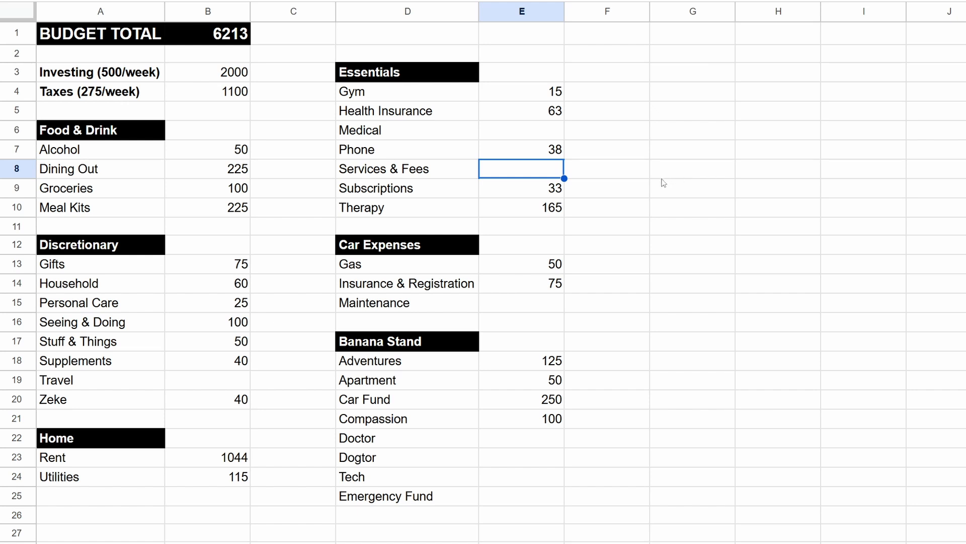
left_click(388, 166)
left_click(511, 169)
type("15")
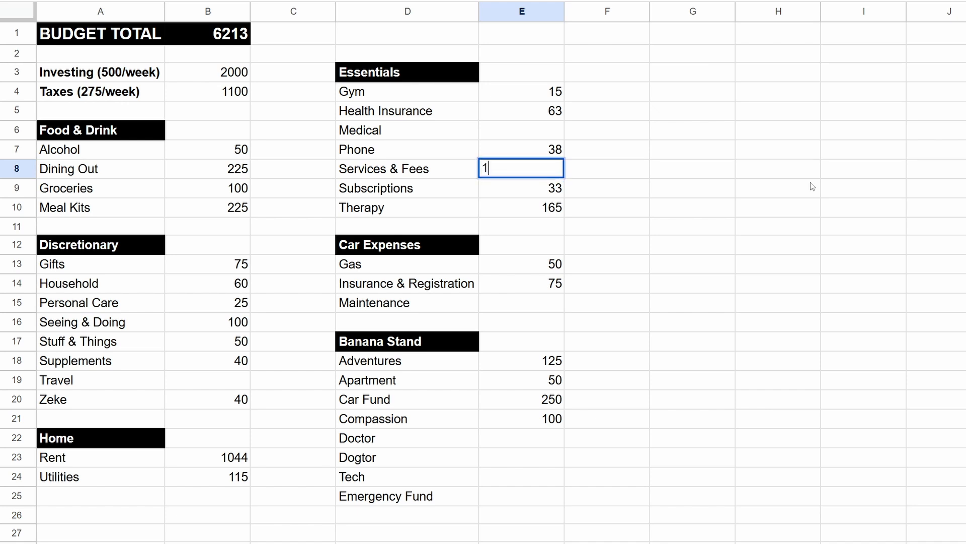
left_click(663, 174)
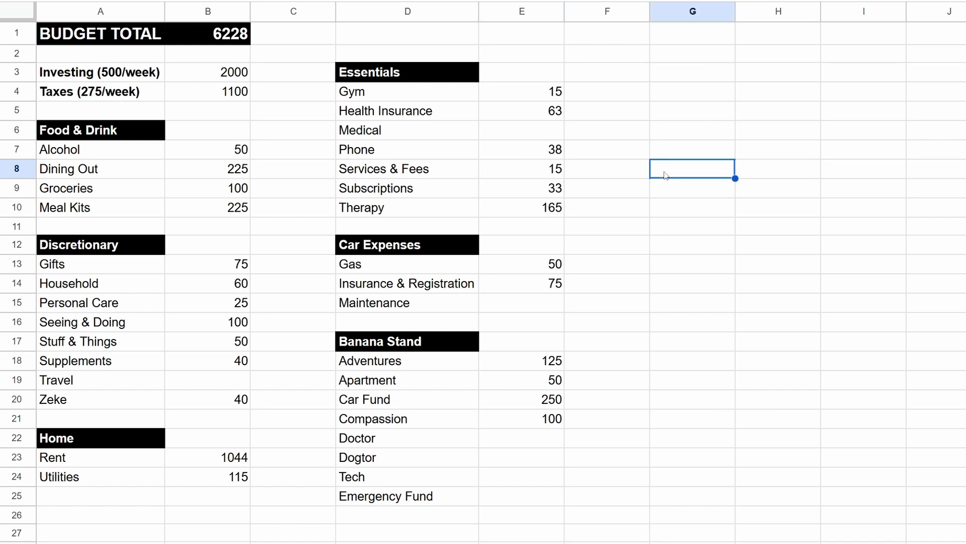
left_click(533, 172)
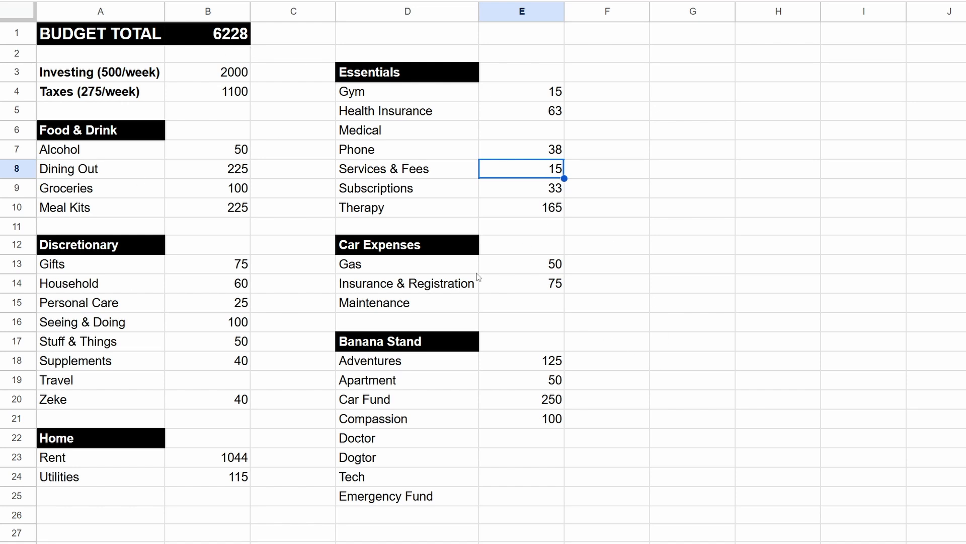
Step: Set the Subscriptions amount in the Essentials section to 50
left_click(403, 193)
left_click(536, 196)
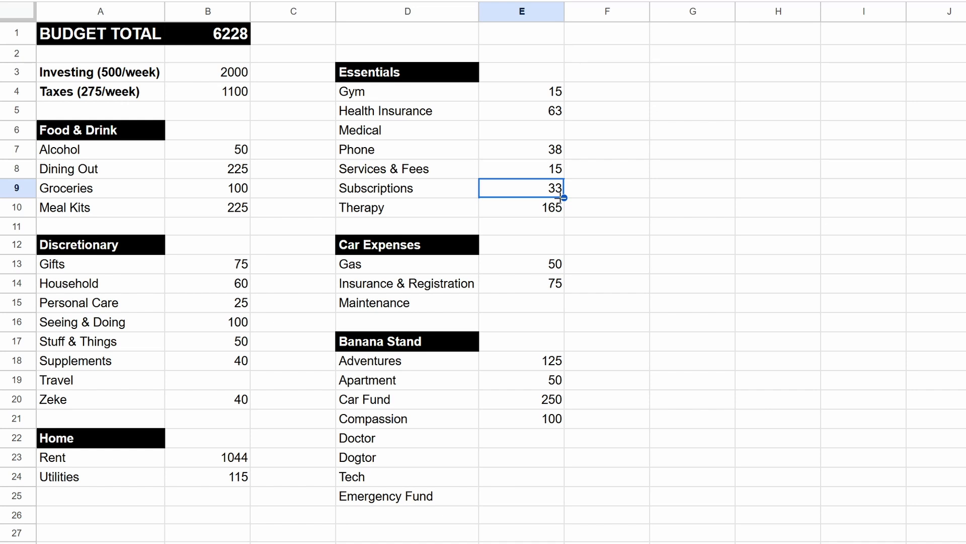
type("50")
left_click(589, 191)
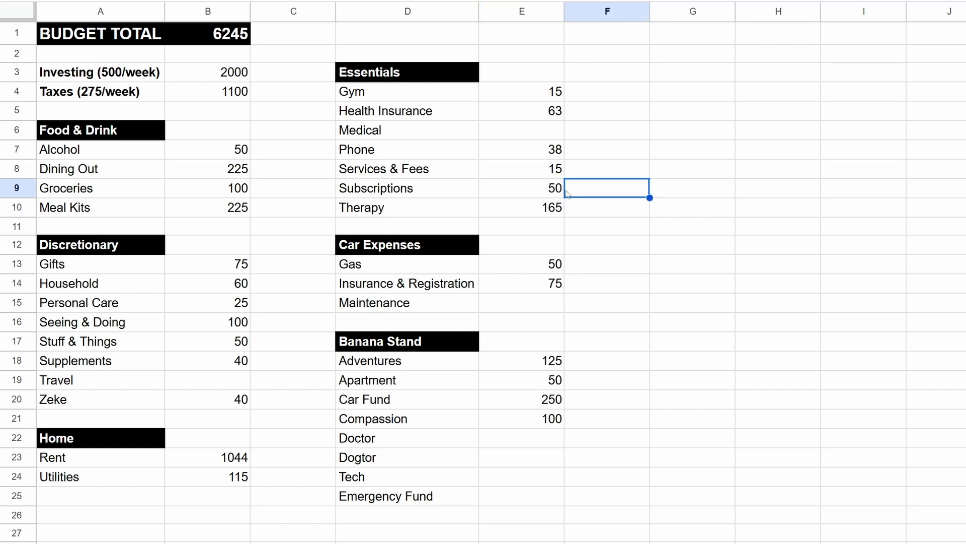
left_click(543, 191)
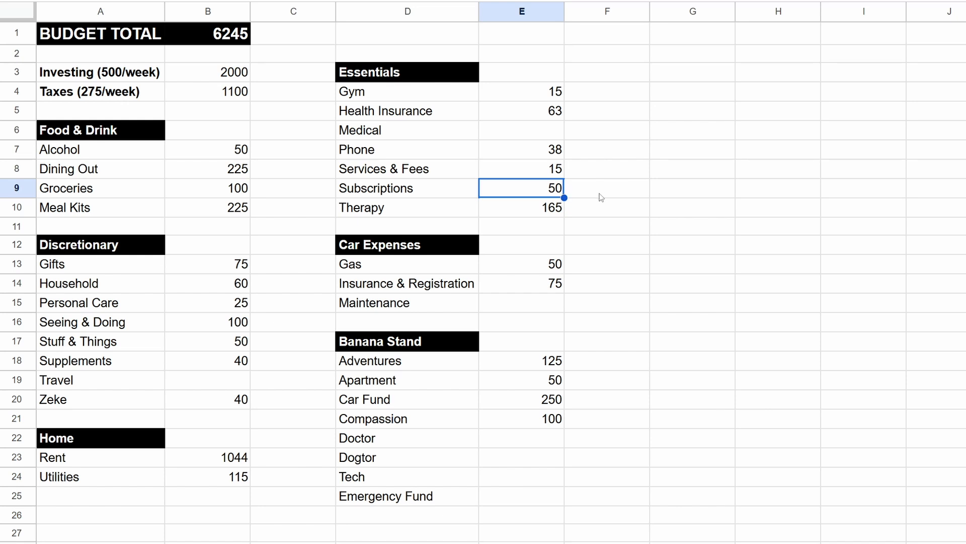
Step: Add an asterisk to the end of the Subscriptions label under Essentials and the Utilities label under Home
left_click(402, 191)
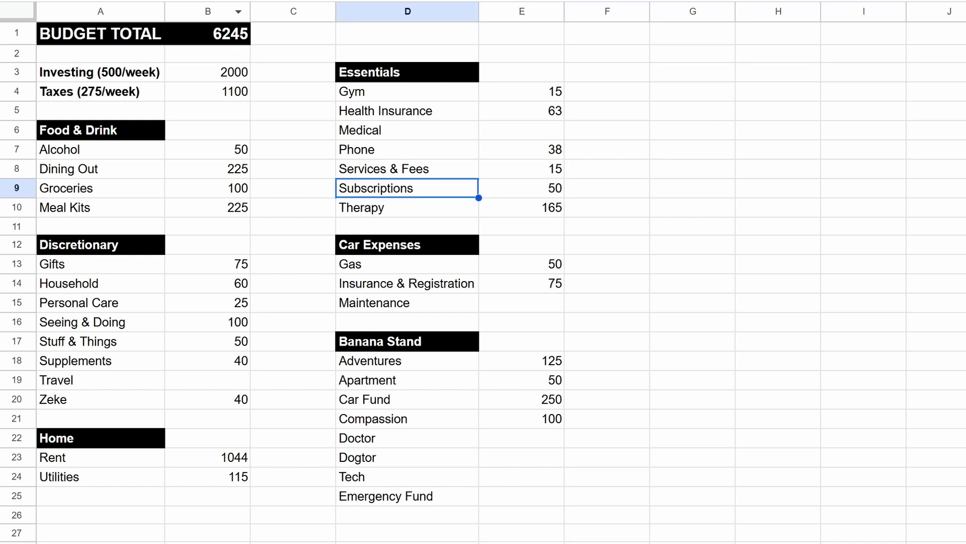
left_click(236, 0)
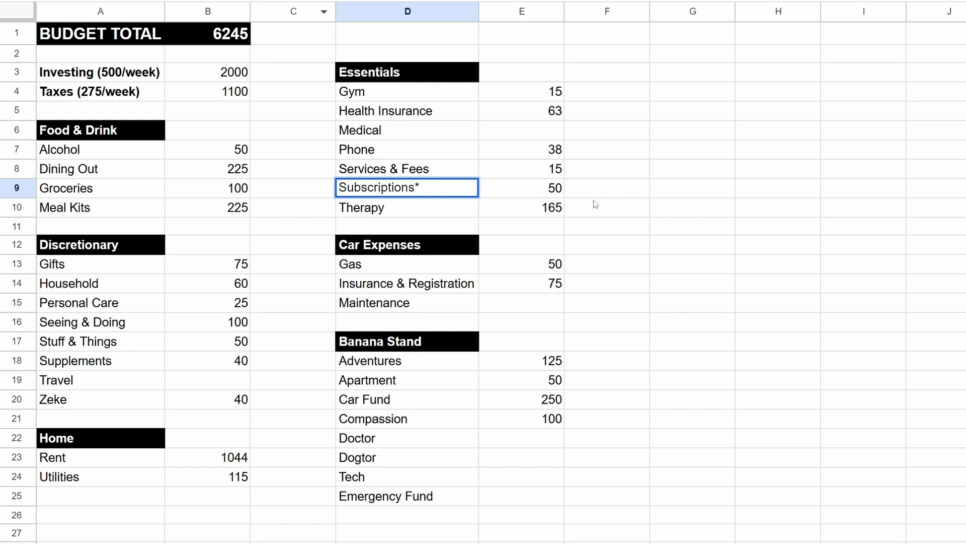
left_click(611, 225)
double_click(87, 476)
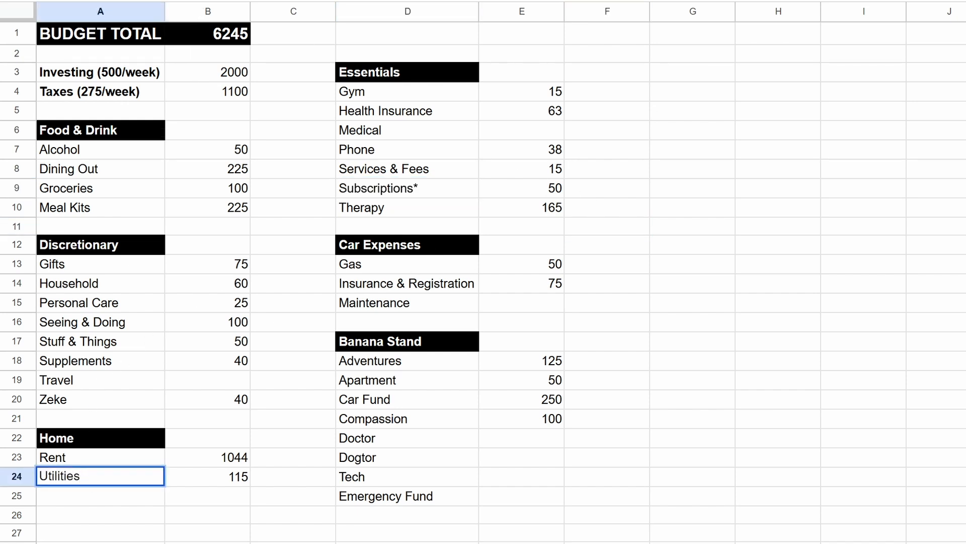
left_click(667, 193)
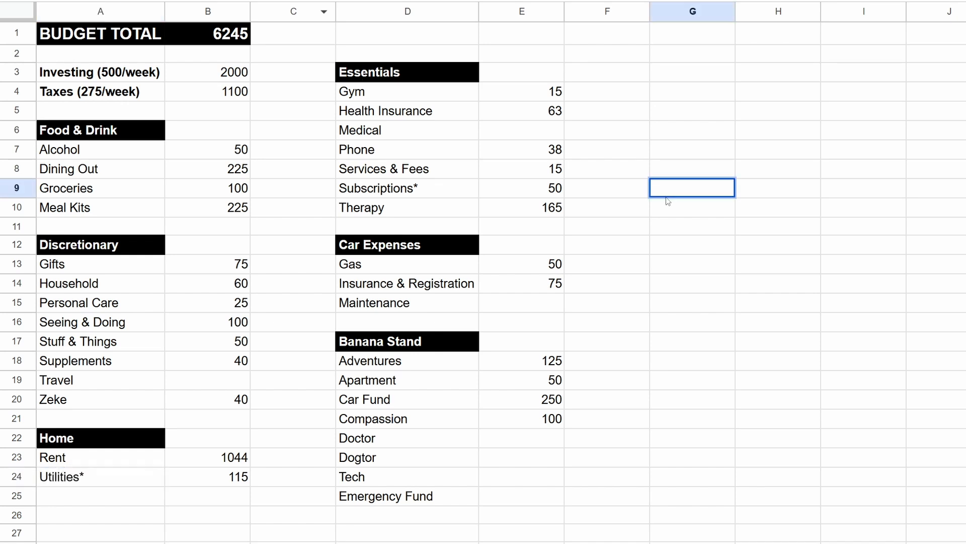
Step: Review the Subscriptions and Therapy entries and their monthly amounts in the Essentials section
double_click(423, 186)
left_click(675, 195)
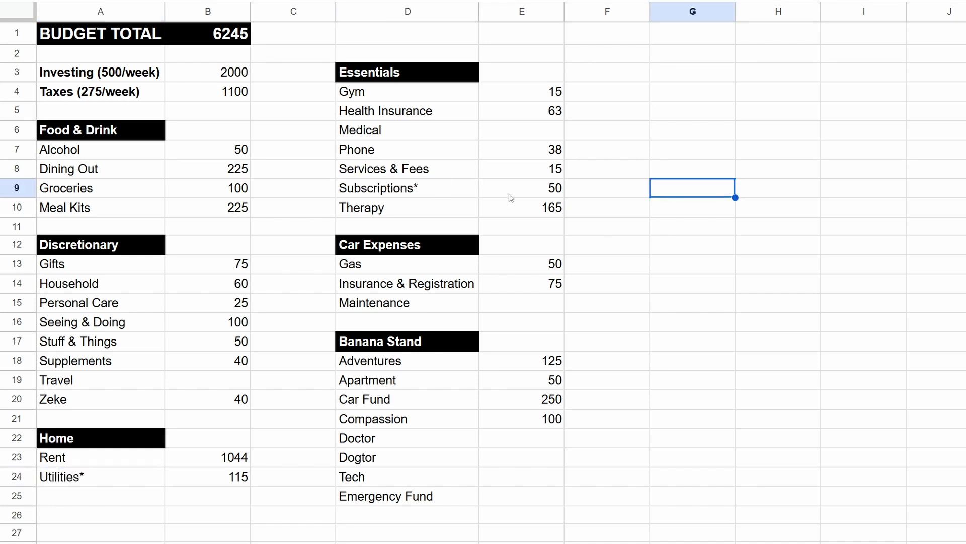
left_click(429, 209)
left_click(554, 205)
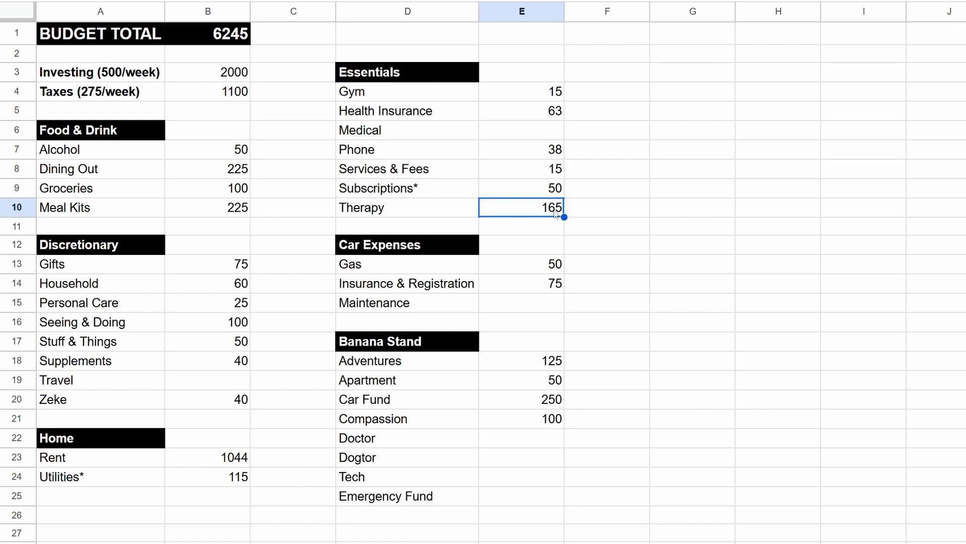
left_click(592, 244)
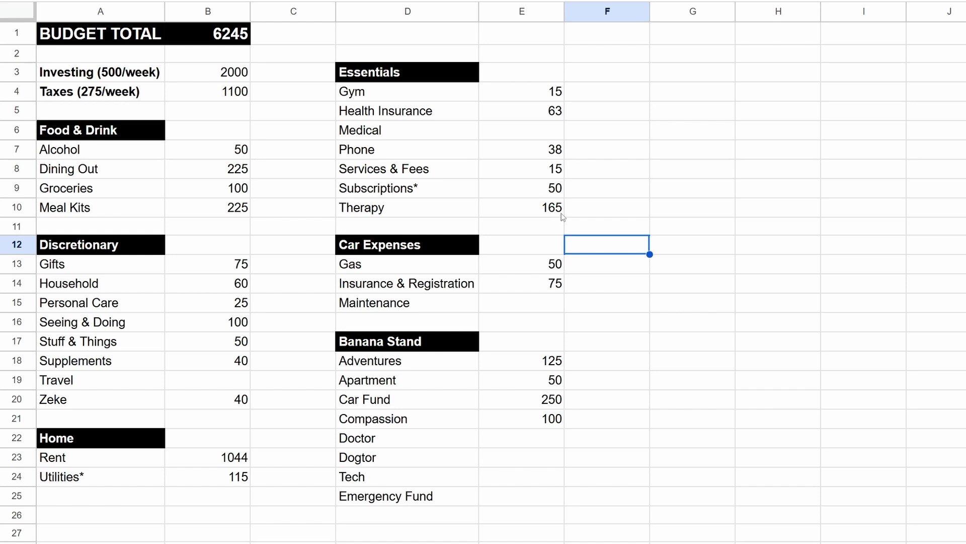
left_click(529, 208)
left_click(658, 264)
Step: Set the Gas amount in the Car Expenses section to 45
left_click(380, 264)
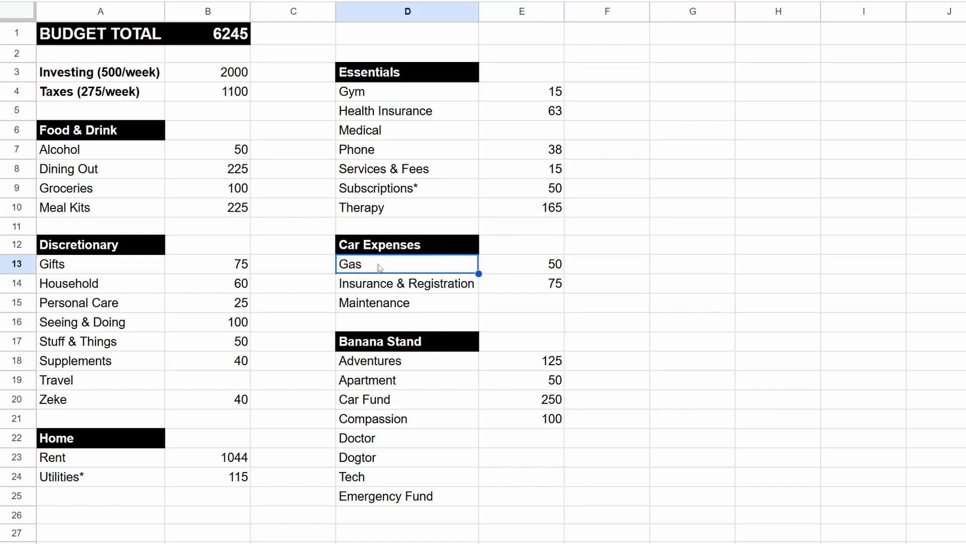
left_click(556, 265)
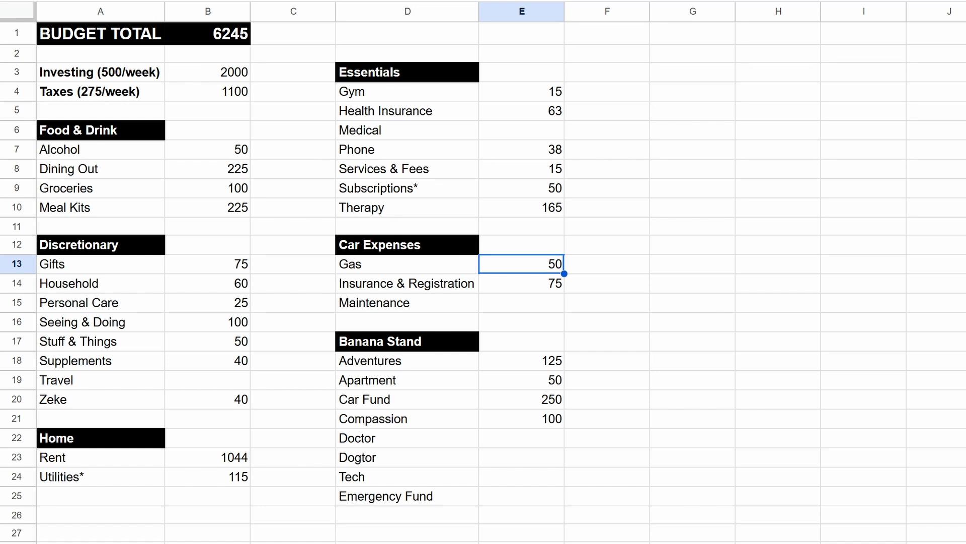
key("Return")
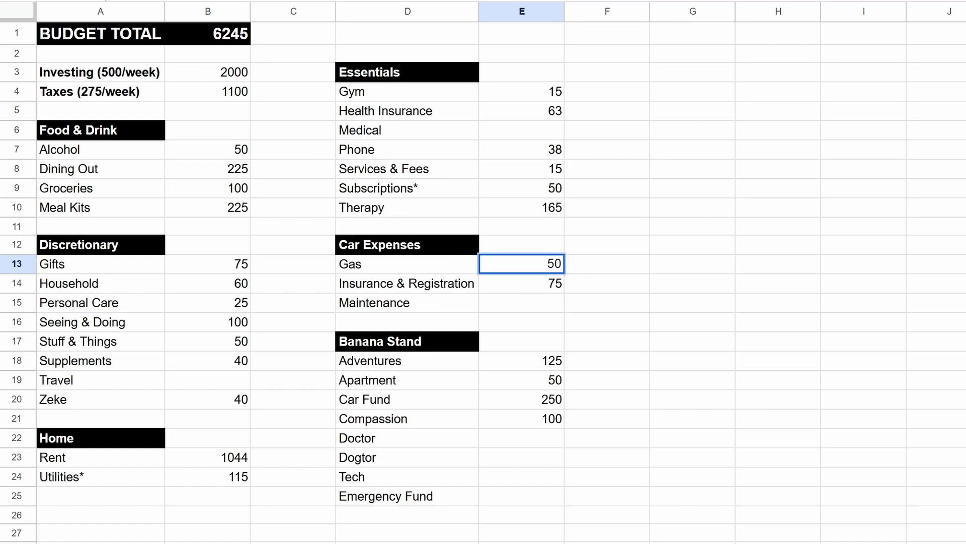
key("BackSpace")
key("BackSpace")
type("45")
left_click(633, 241)
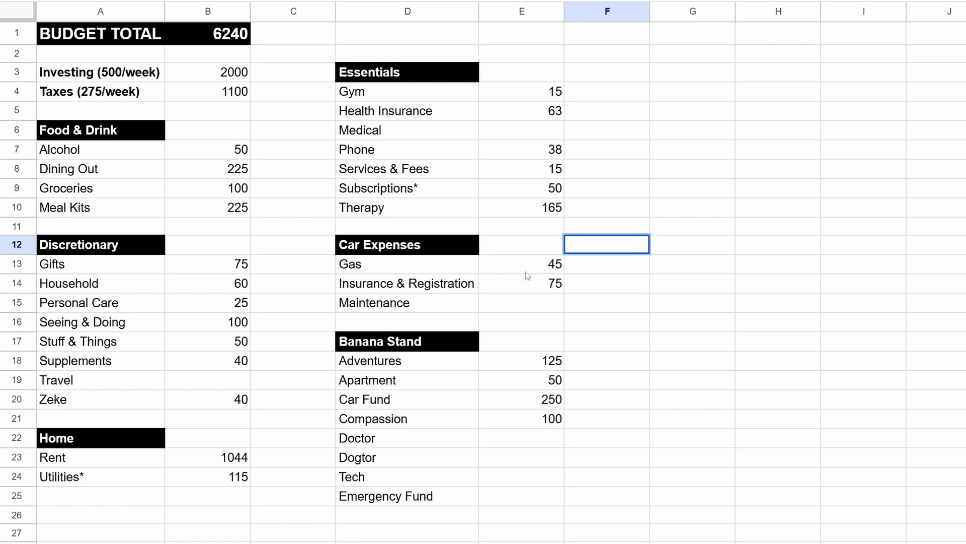
left_click(512, 261)
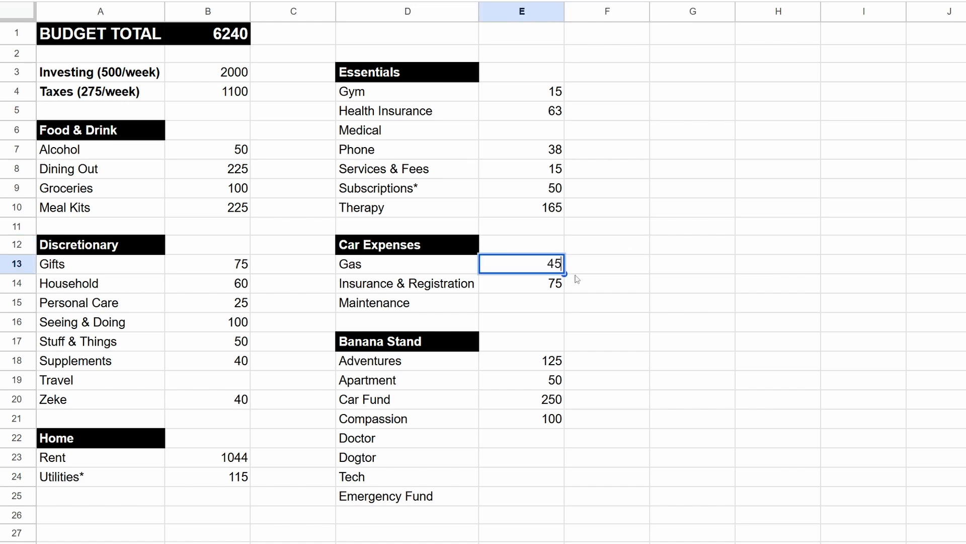
Step: Review Insurance & Registration and Maintenance under Car Expenses, comparing them with Car Fund under Banana Stand
left_click(544, 286)
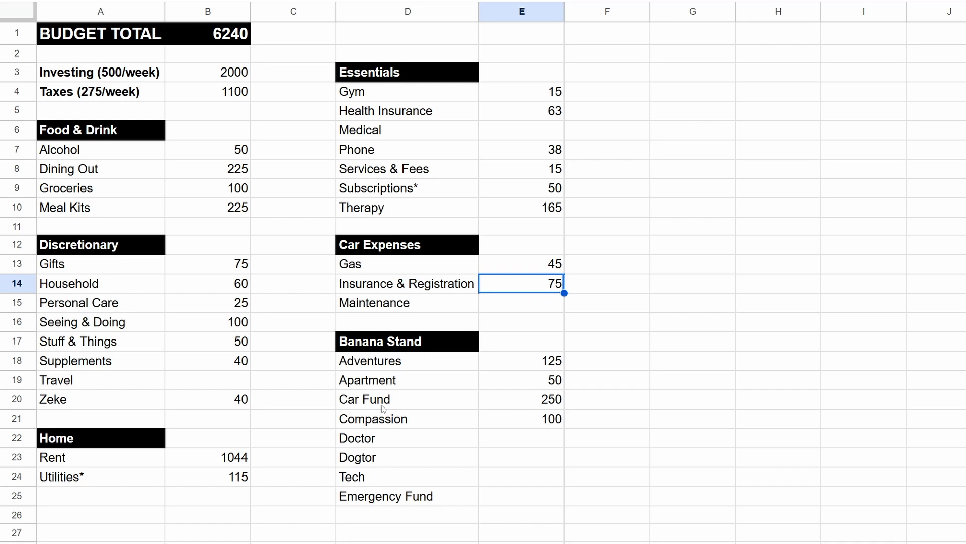
left_click(400, 400)
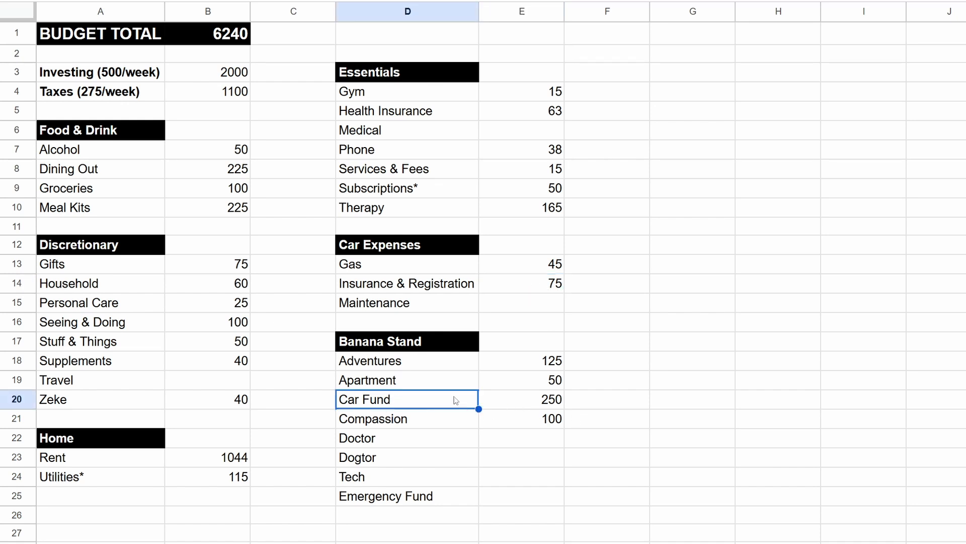
left_click(537, 288)
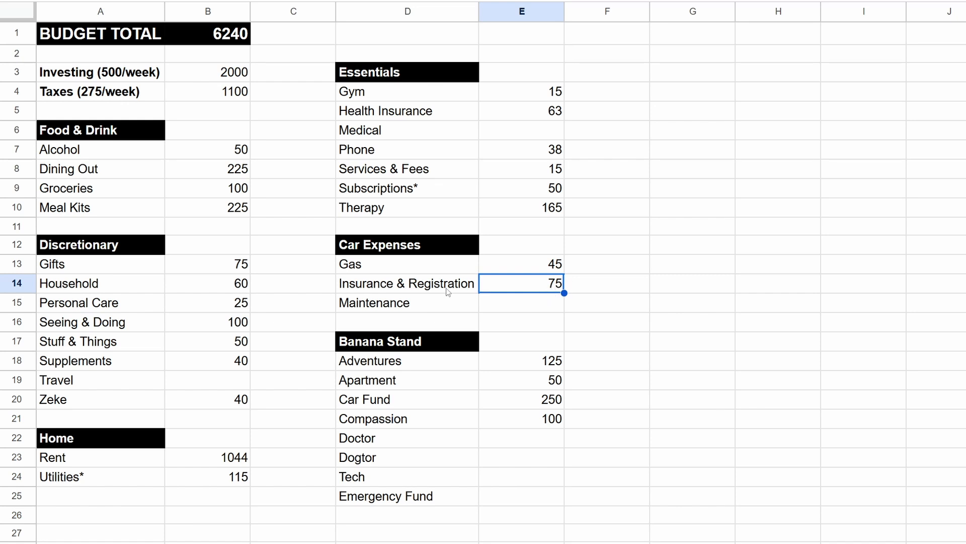
left_click(412, 308)
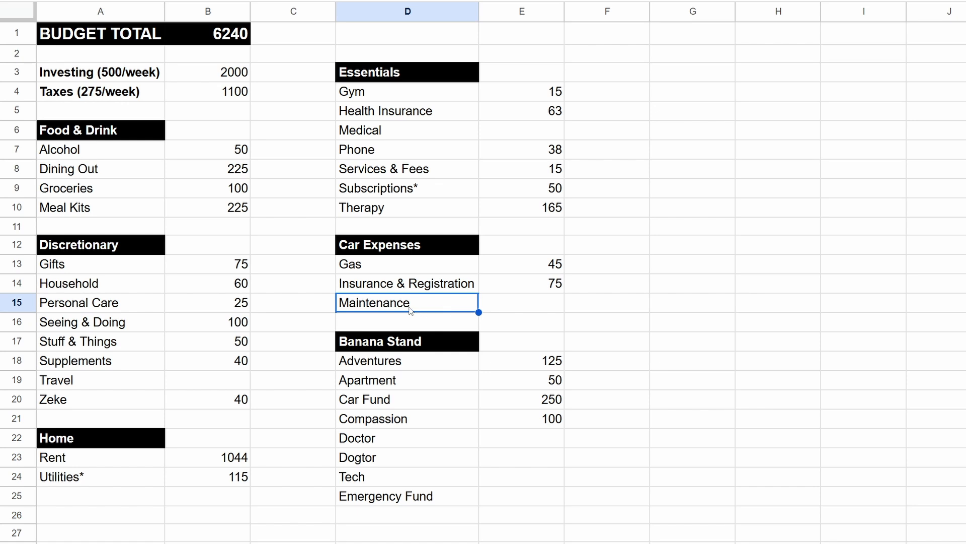
left_click(539, 308)
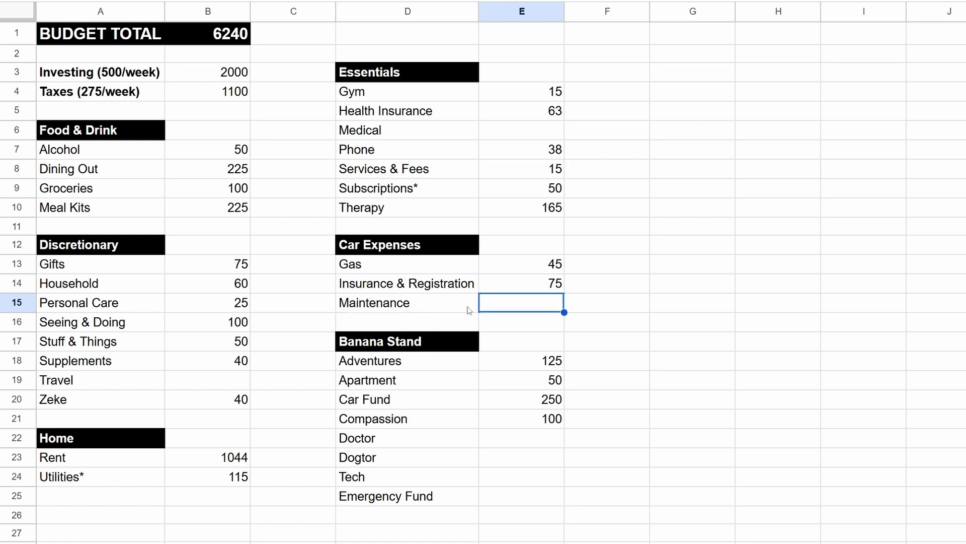
left_click(391, 305)
left_click(522, 303)
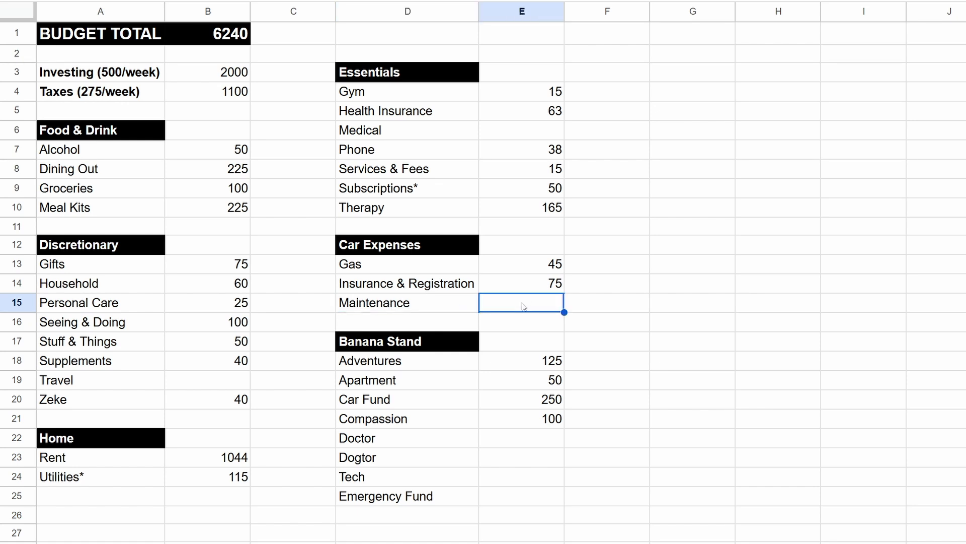
left_click(374, 404)
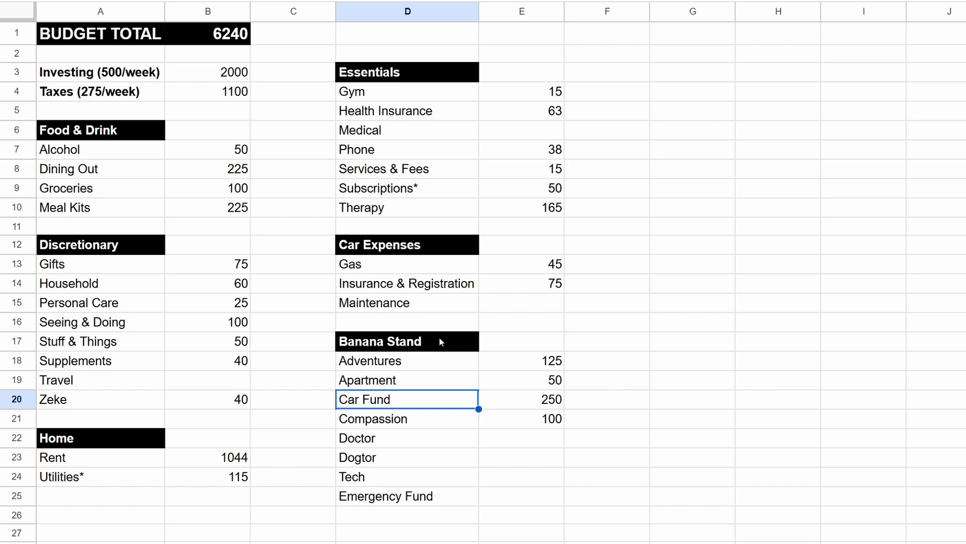
Step: Set the Adventures amount in the Banana Stand section to 100
left_click(405, 345)
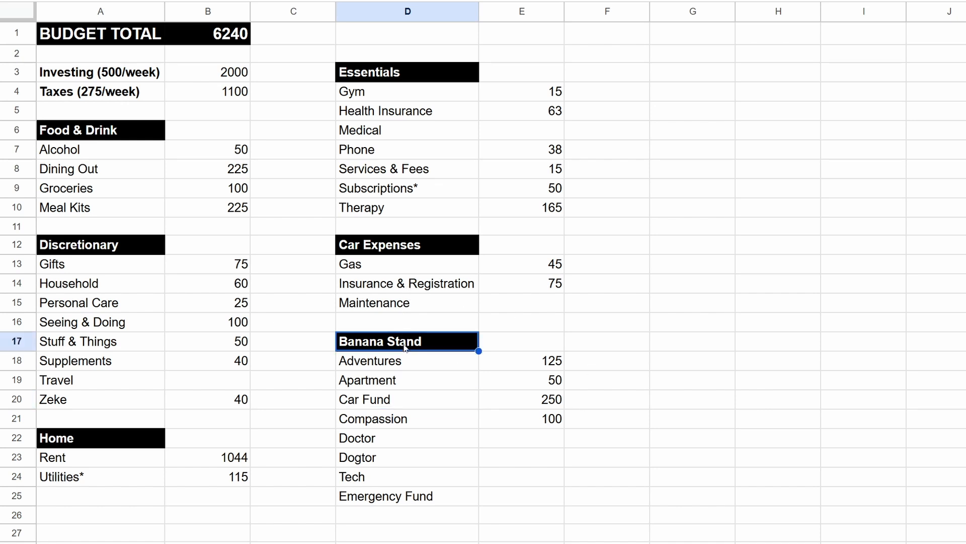
left_click(722, 361)
left_click(396, 434)
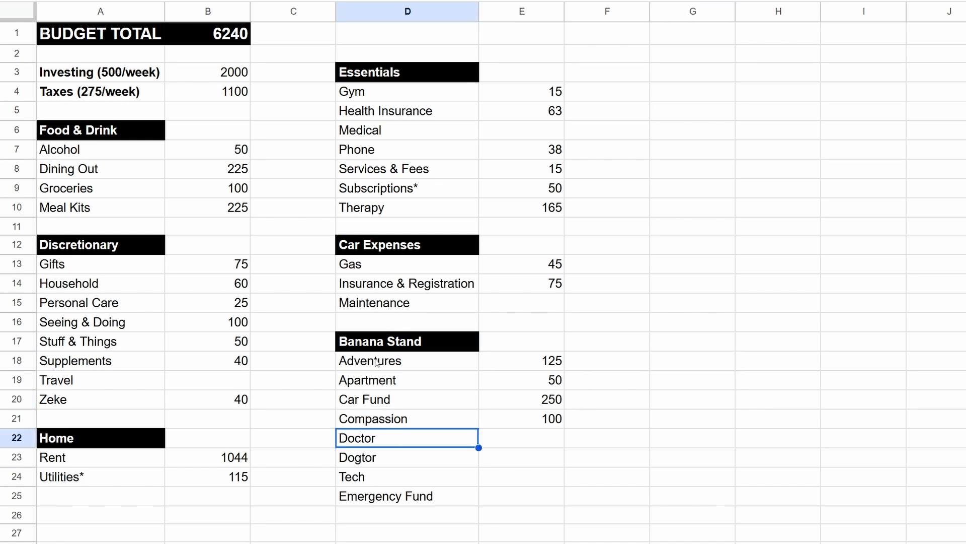
left_click(377, 363)
left_click(721, 342)
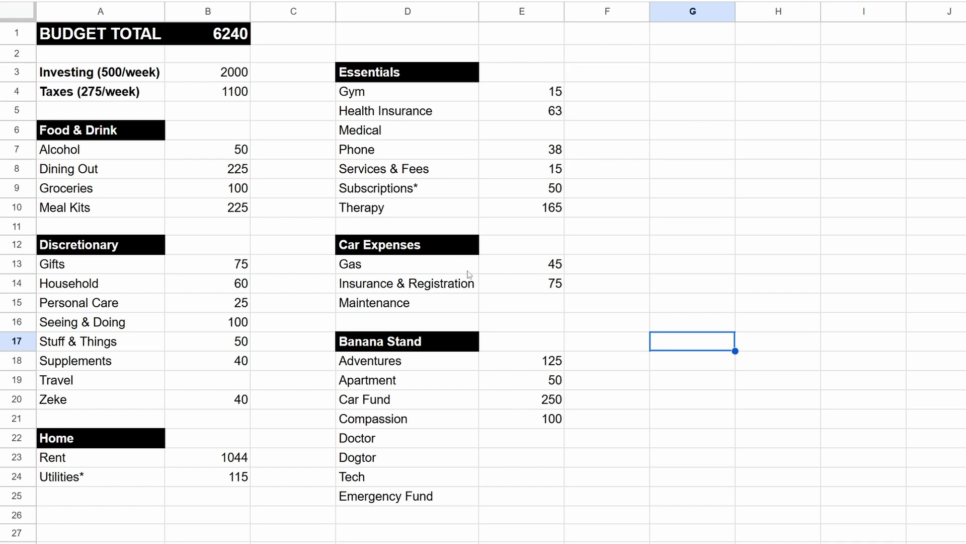
left_click(405, 363)
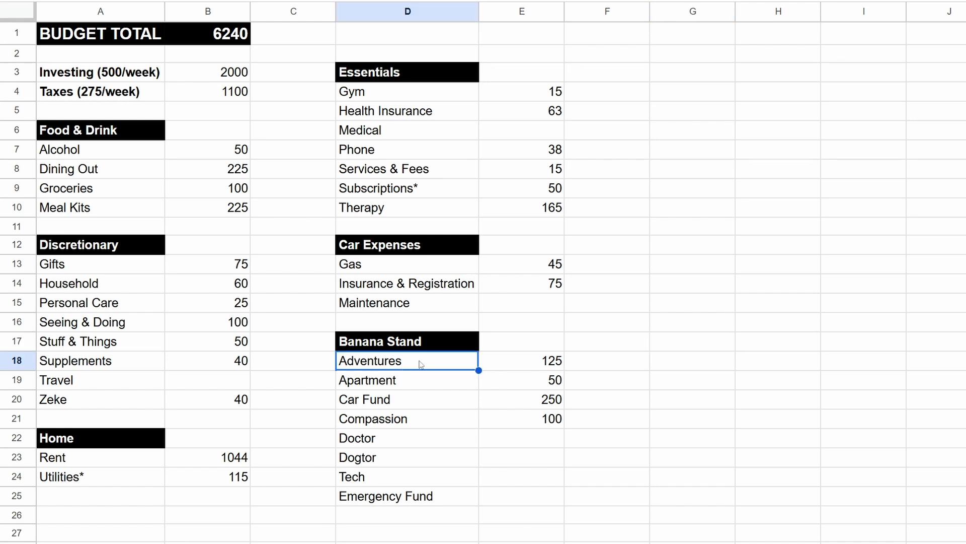
left_click(541, 367)
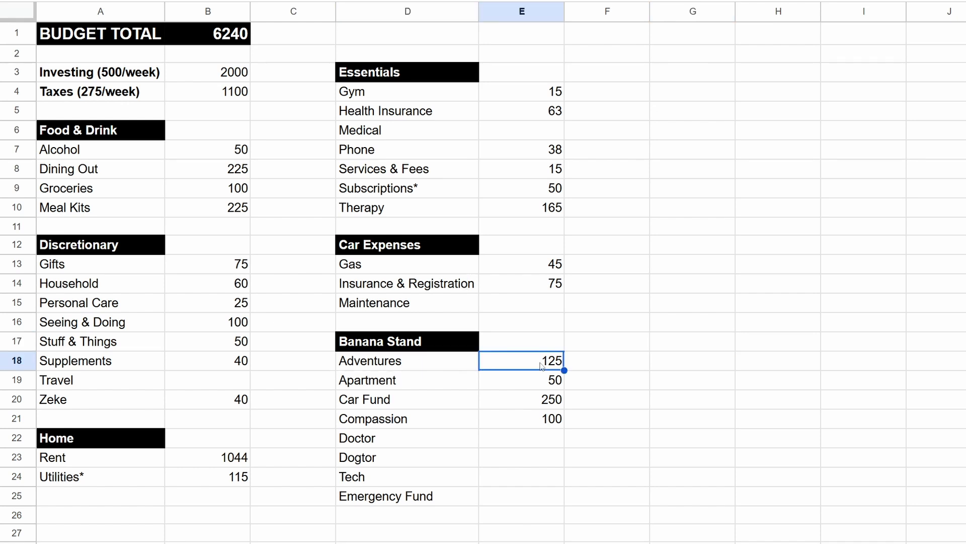
type("100")
left_click(684, 377)
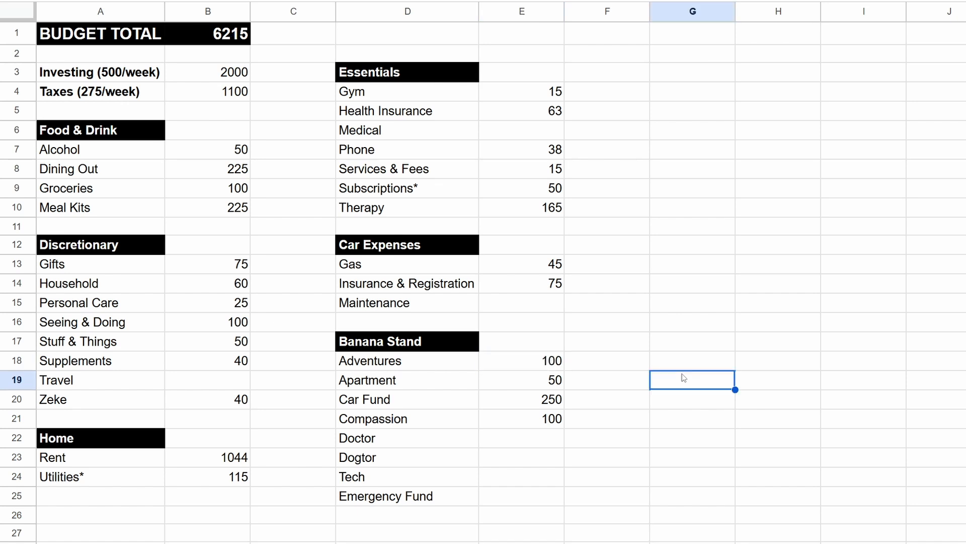
Step: Review the Adventures, Apartment, Compassion and Car Fund amounts in the Banana Stand section
left_click(545, 367)
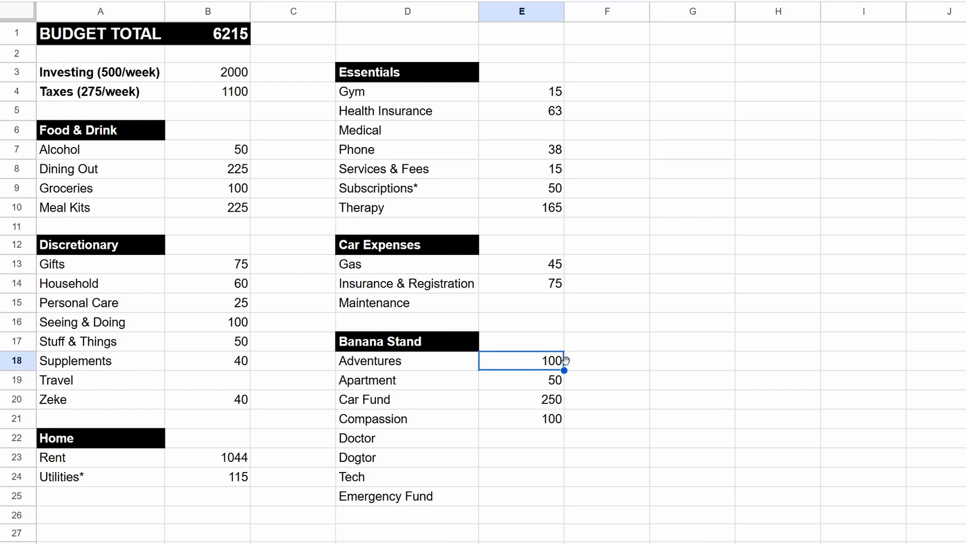
left_click(551, 382)
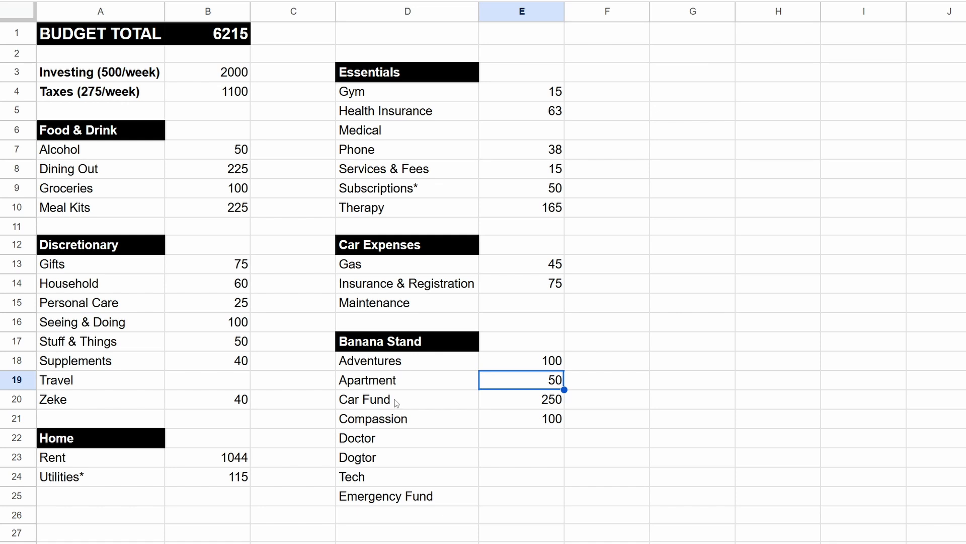
left_click(543, 425)
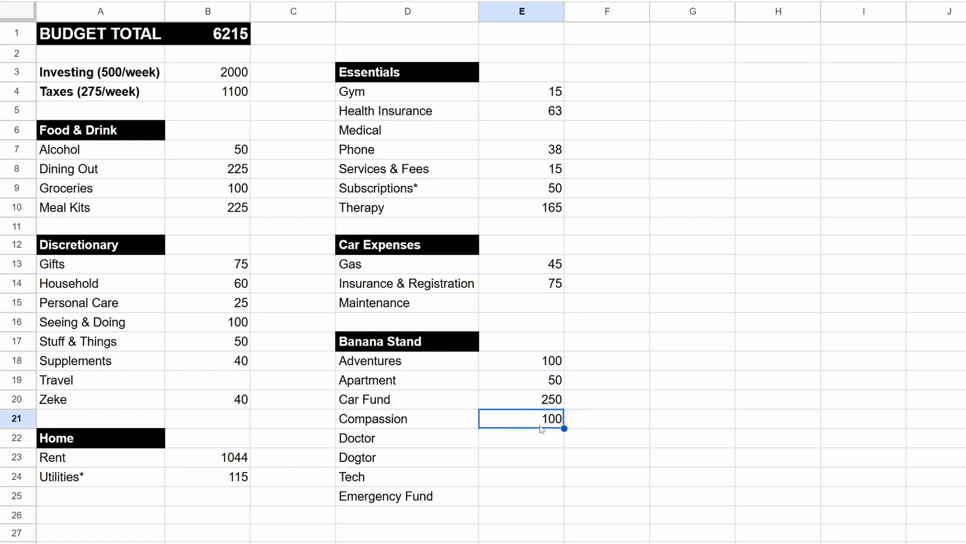
left_click(377, 423)
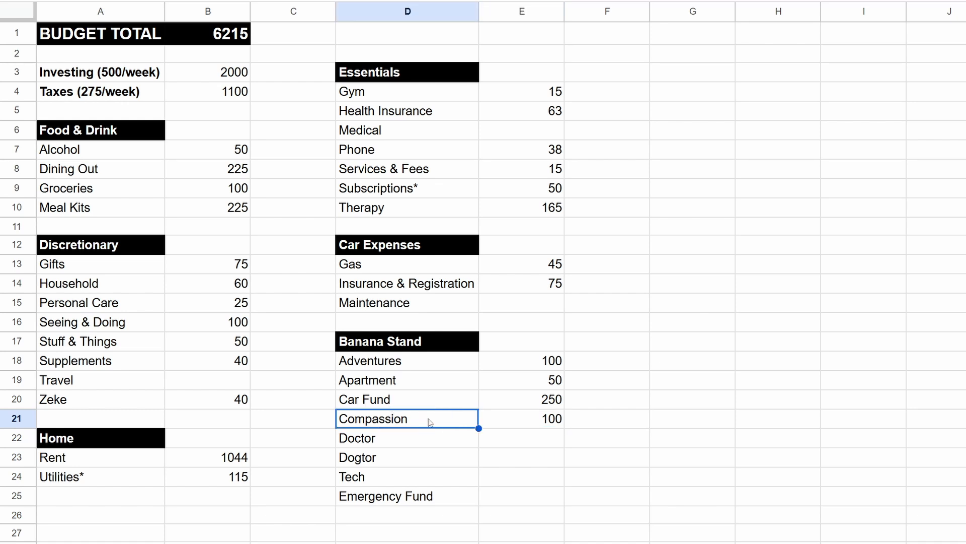
left_click(540, 425)
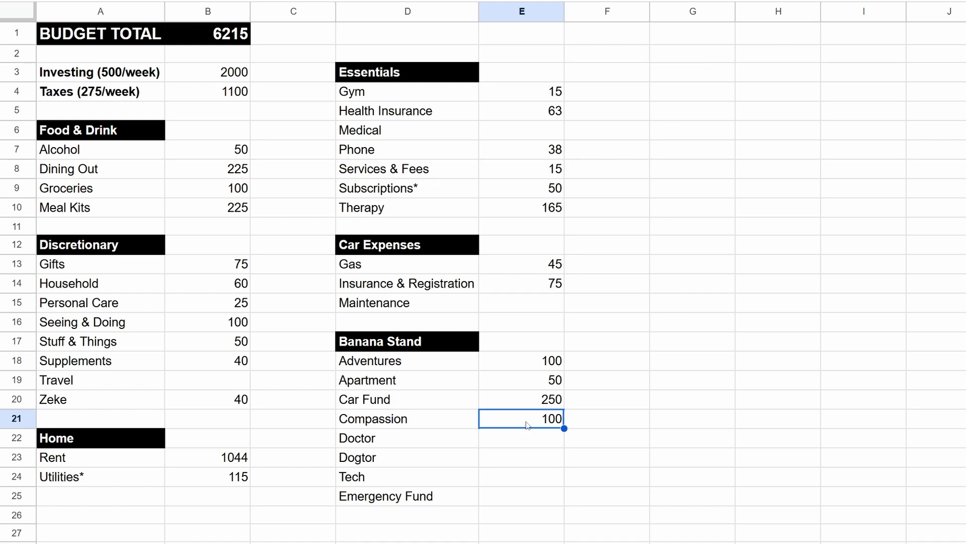
left_click(392, 399)
key("Right")
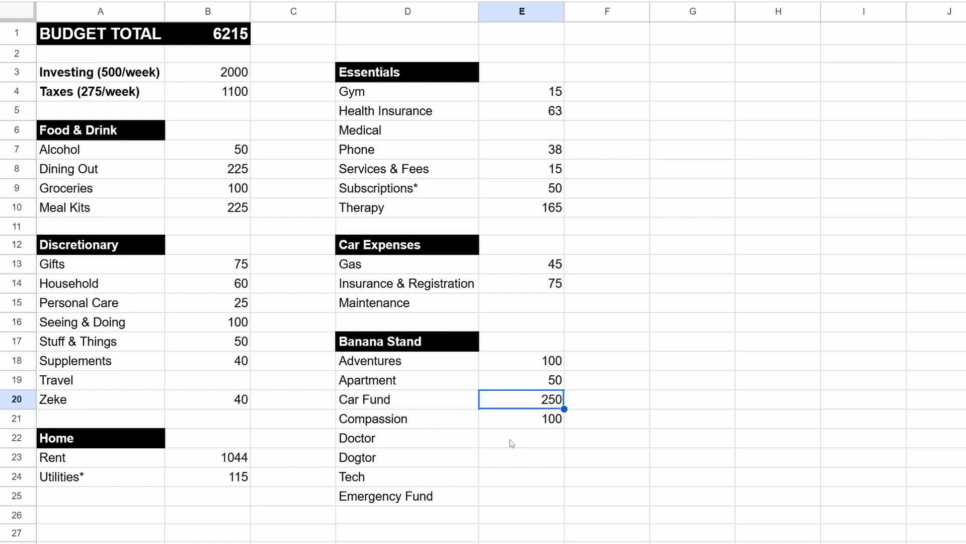
Step: Examine the full list of Banana Stand categories, comparing the Emergency Fund entry with the Car Fund allocation
left_click(436, 500)
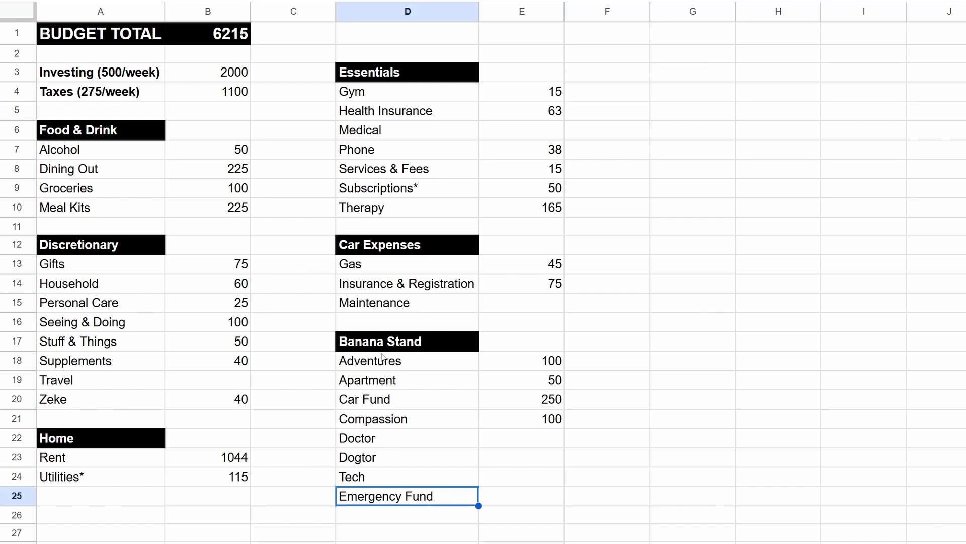
left_click_drag(383, 358, 393, 500)
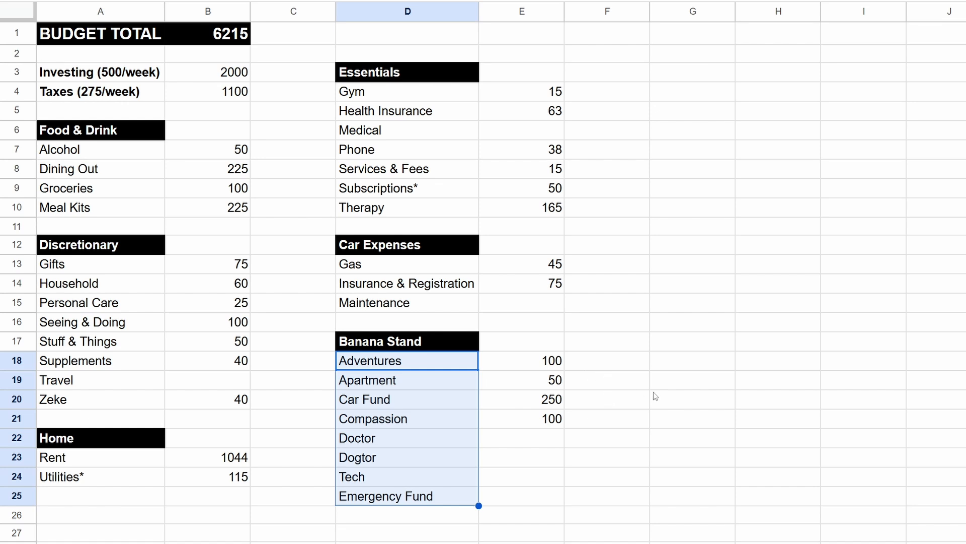
left_click(408, 500)
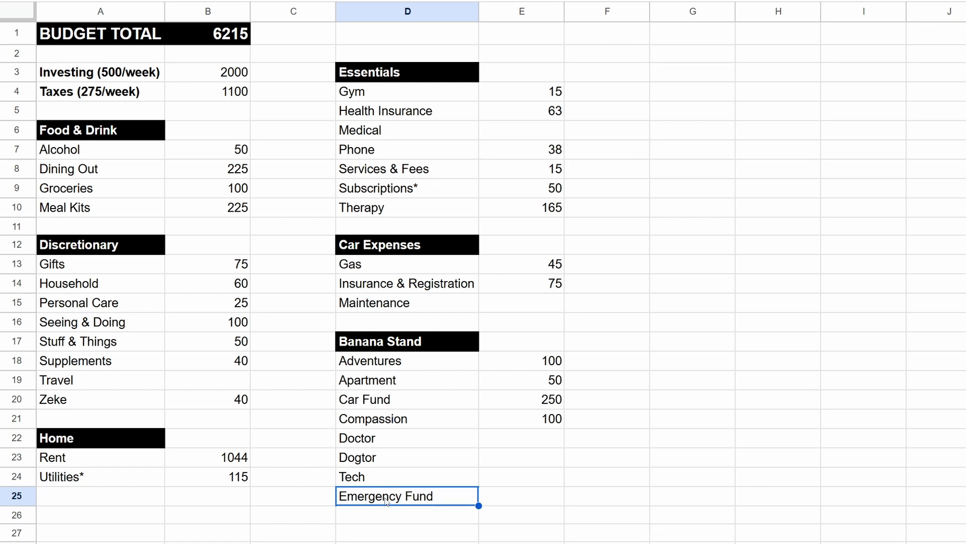
left_click(519, 503)
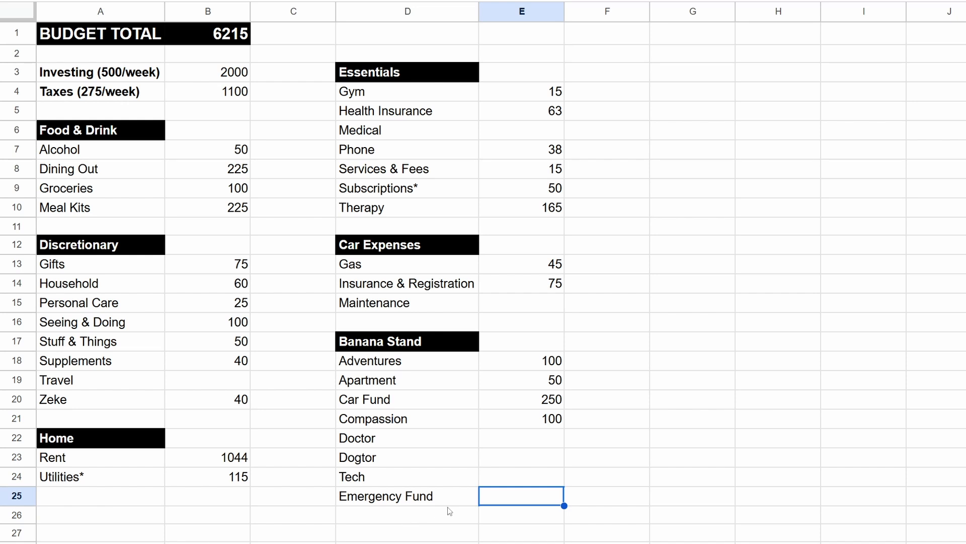
left_click(408, 501)
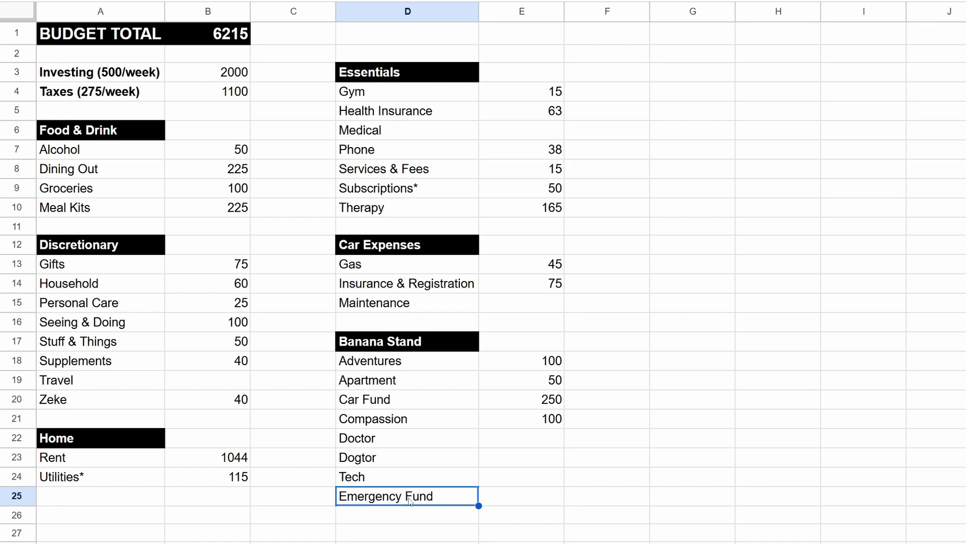
left_click(531, 504)
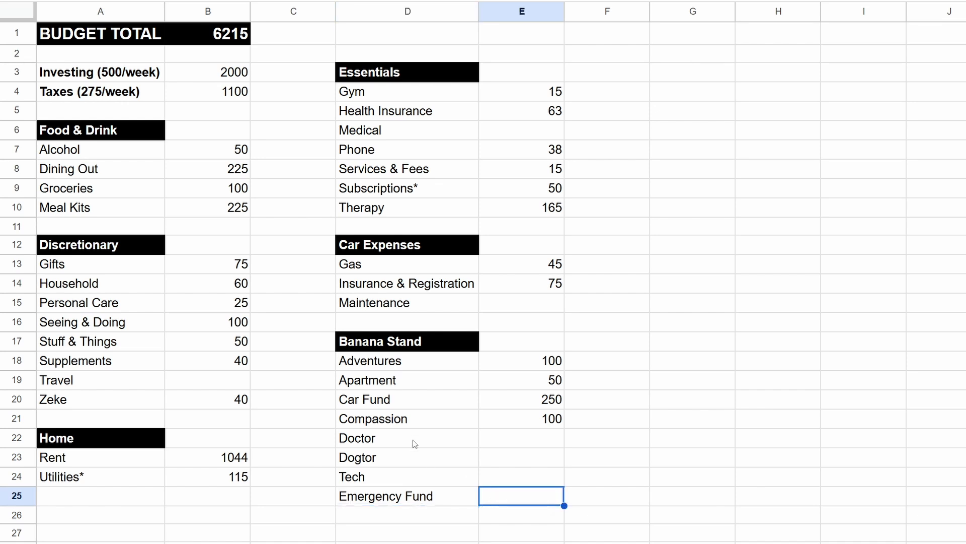
left_click(385, 405)
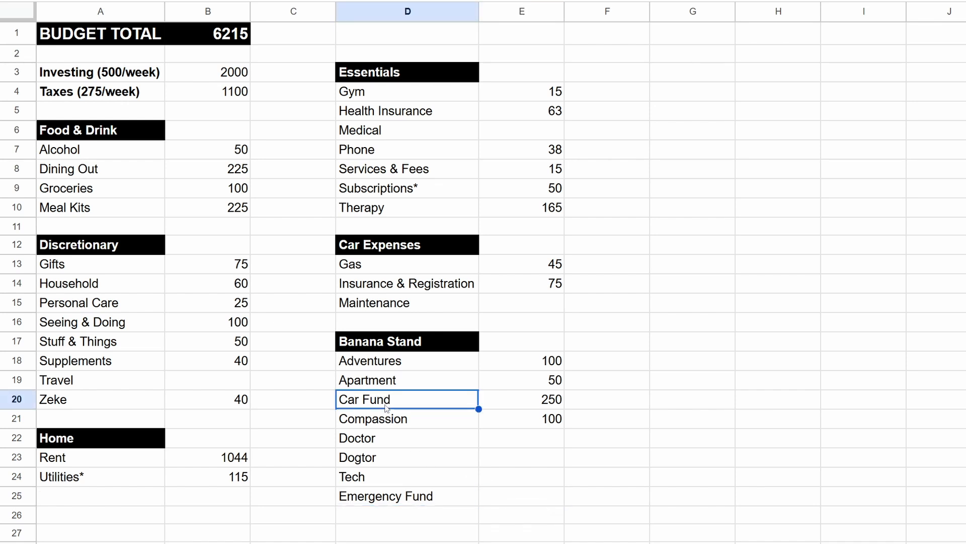
left_click(533, 402)
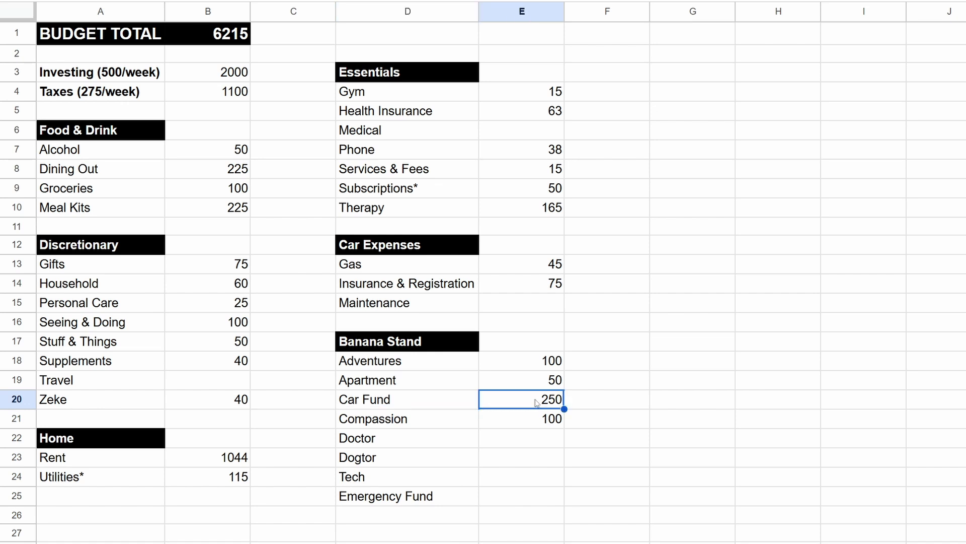
left_click(409, 498)
left_click(524, 495)
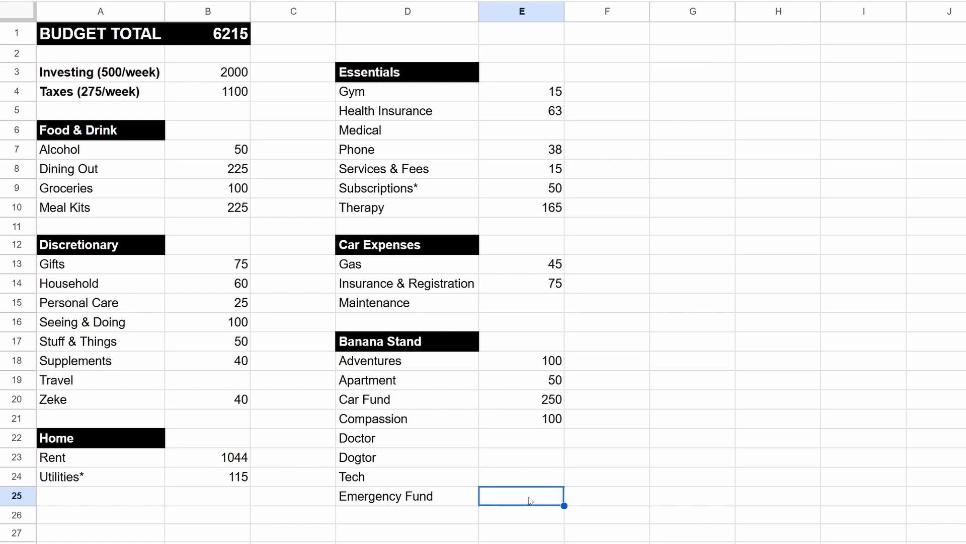
Step: Examine the Adventures, Apartment and Car Fund entries against the Emergency Fund in the Banana Stand section
left_click(418, 499)
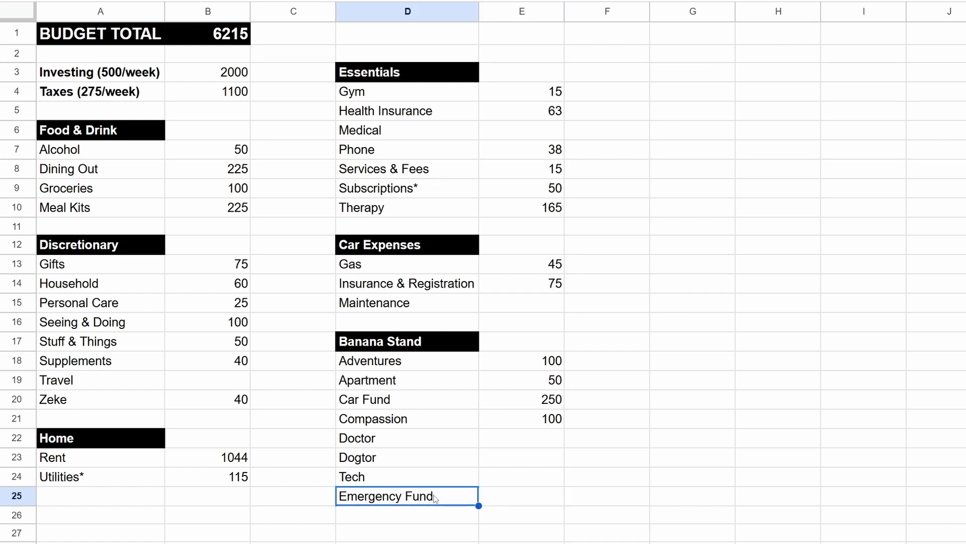
mouse_move(403, 361)
left_mouse_down()
mouse_move(414, 498)
mouse_move(409, 361)
mouse_move(393, 500)
mouse_move(397, 367)
left_mouse_up()
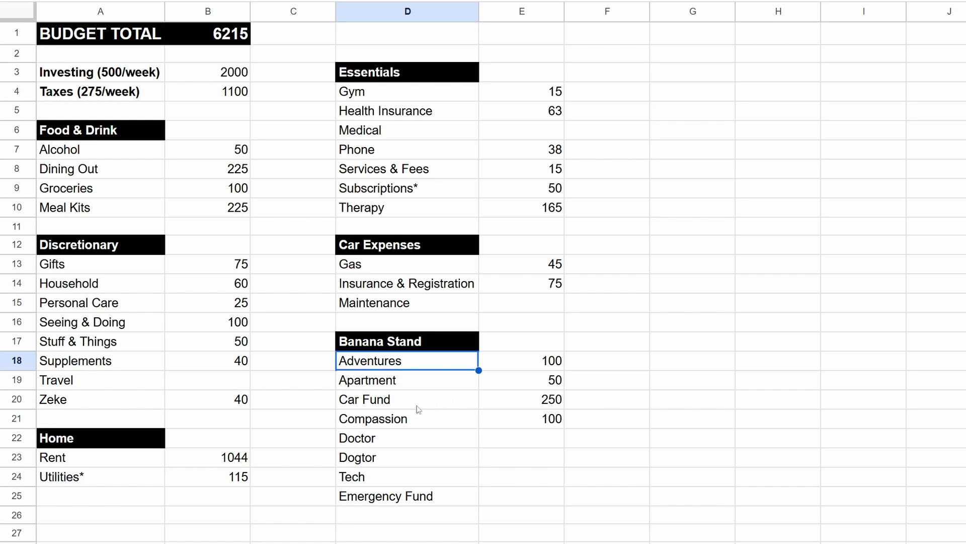
left_click(436, 388)
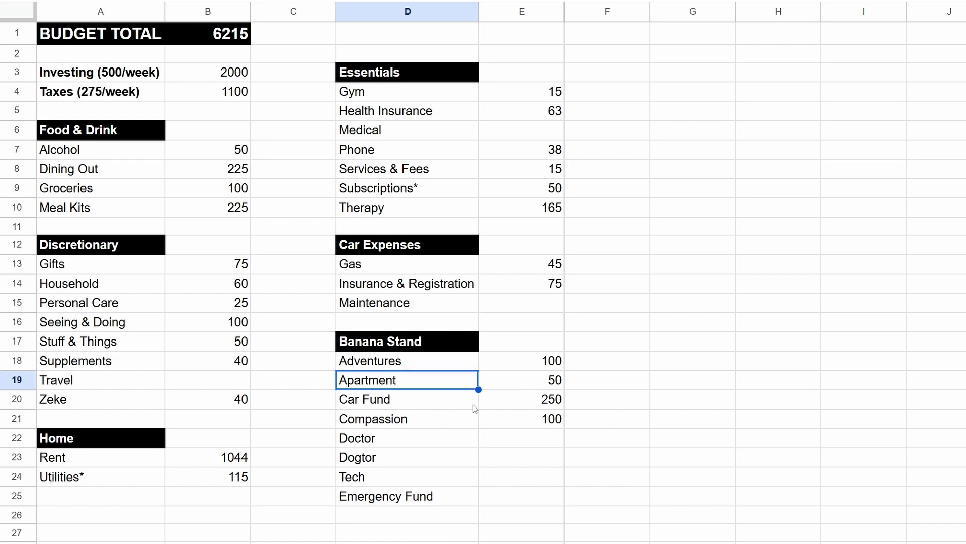
left_click(444, 408)
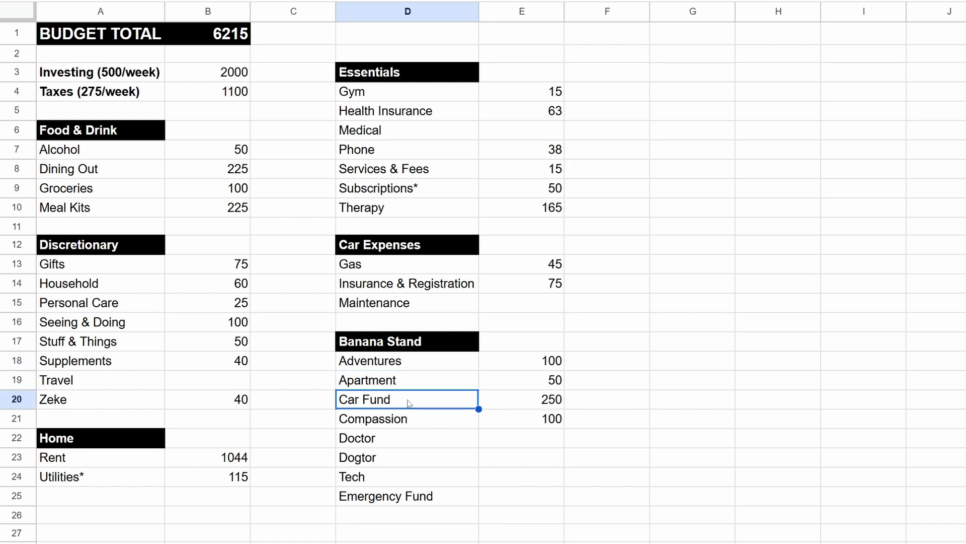
left_click(518, 401)
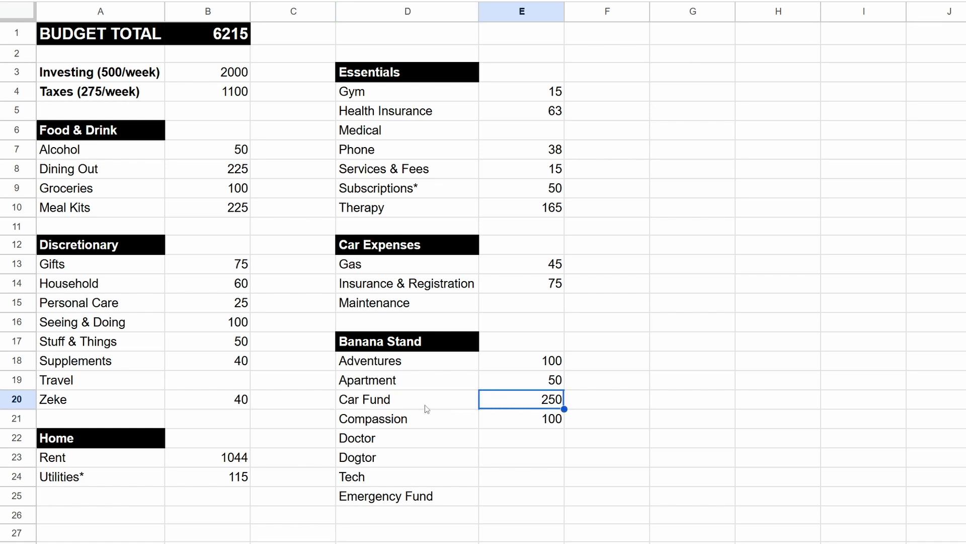
left_click(425, 405)
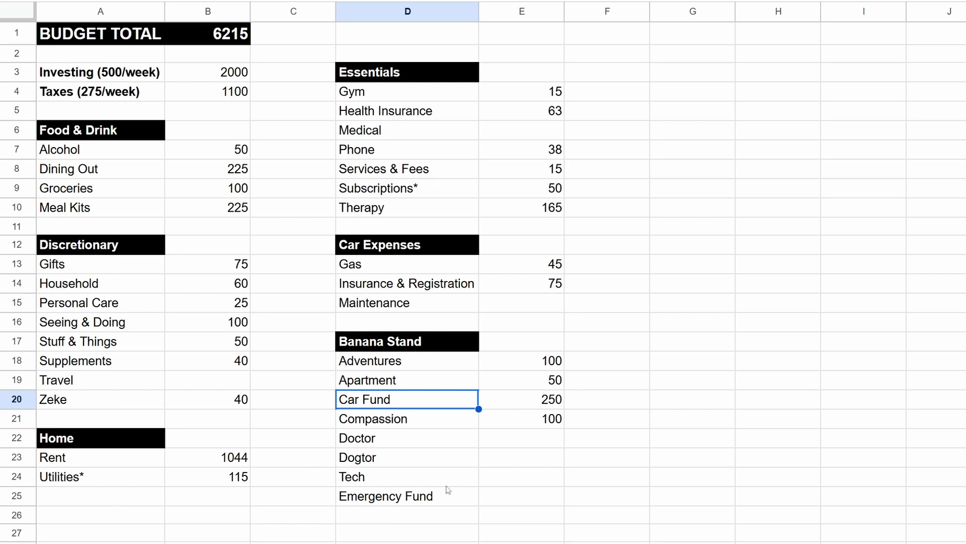
left_click(407, 498)
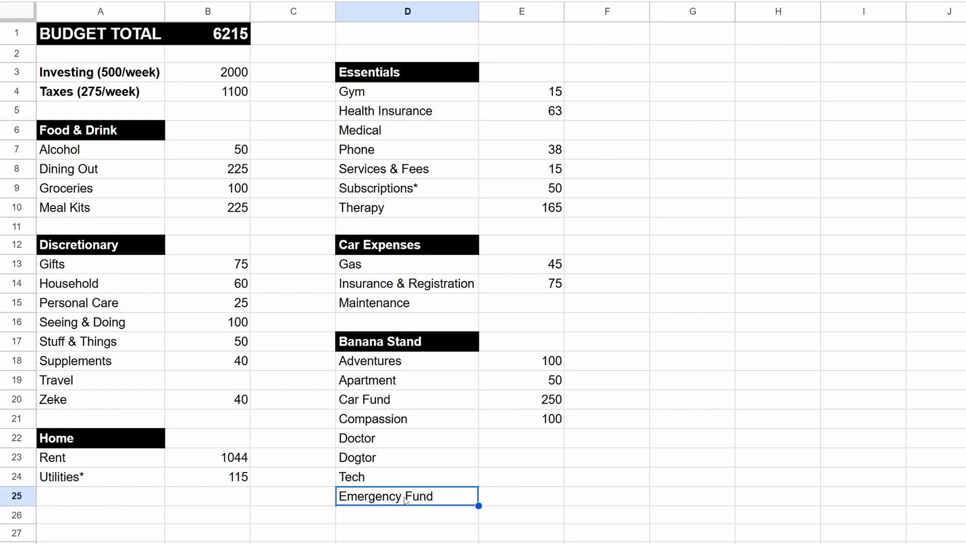
left_click(514, 498)
left_click(425, 498)
Step: Set the Car Fund amount in the Banana Stand section to 150
left_click(407, 401)
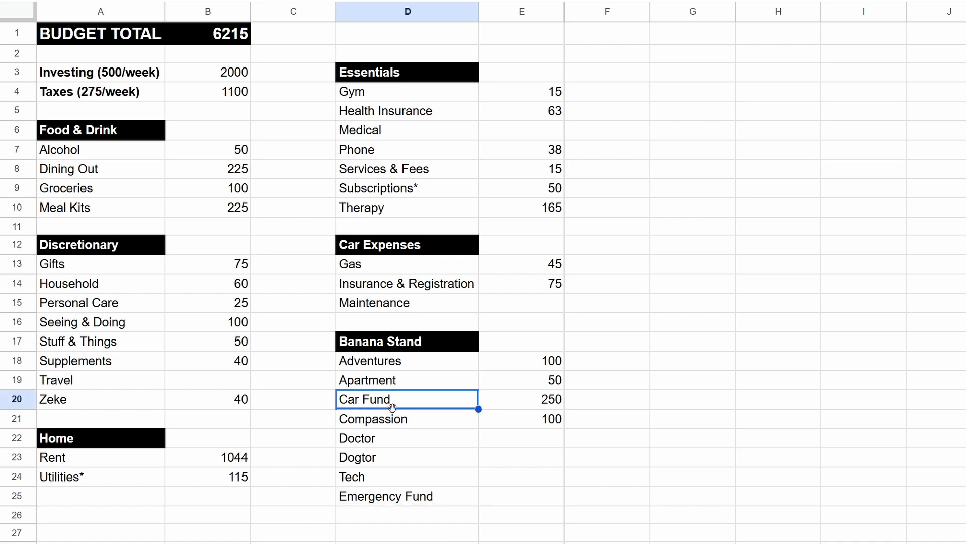
left_click(497, 403)
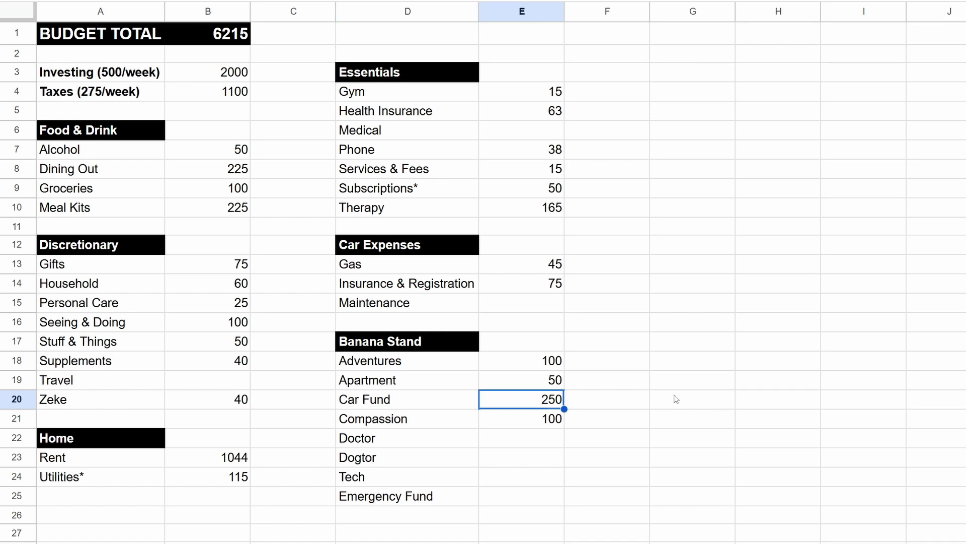
type("150")
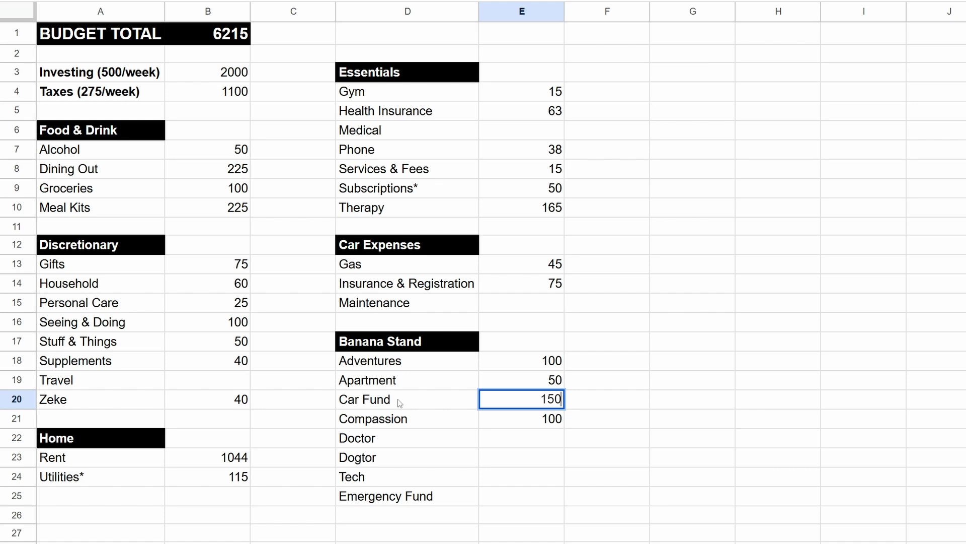
left_click(667, 418)
left_click(550, 403)
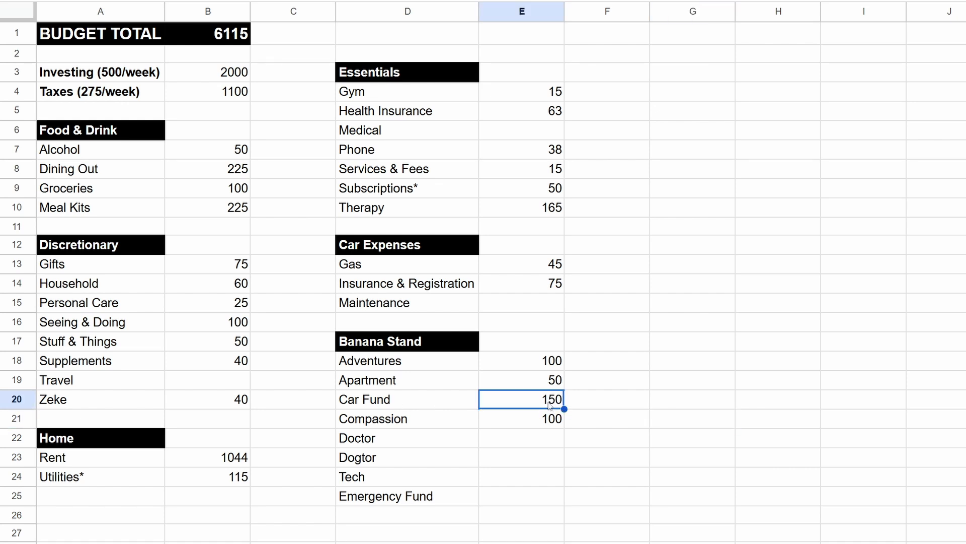
Step: Enter 50 as the Emergency Fund amount in the Banana Stand section
left_click(539, 498)
type("50")
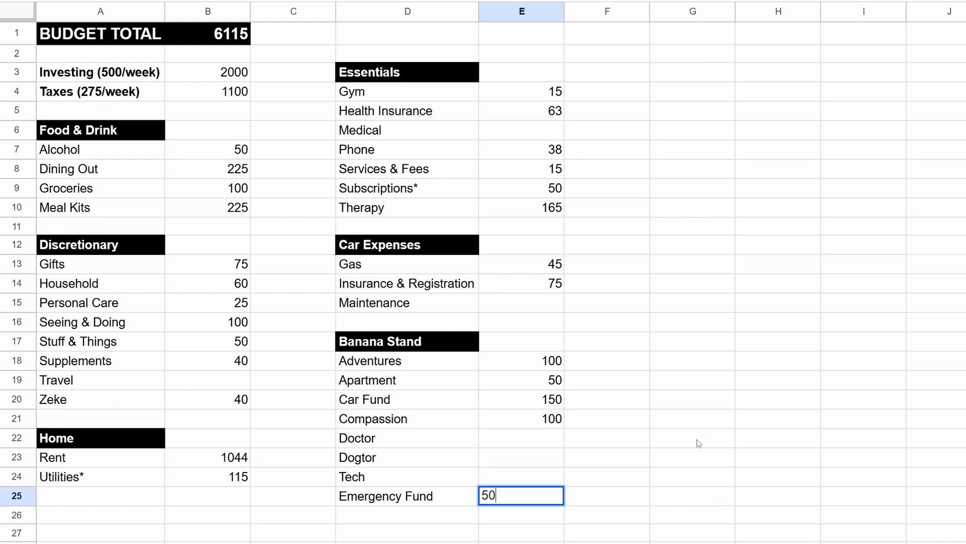
left_click(646, 482)
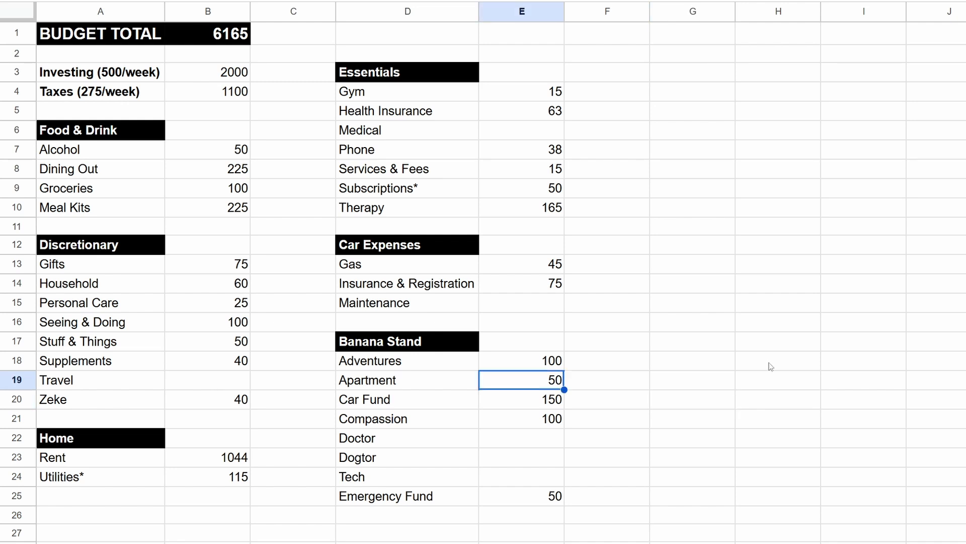
Step: Set the Apartment amount in the Banana Stand section to 70
type("70")
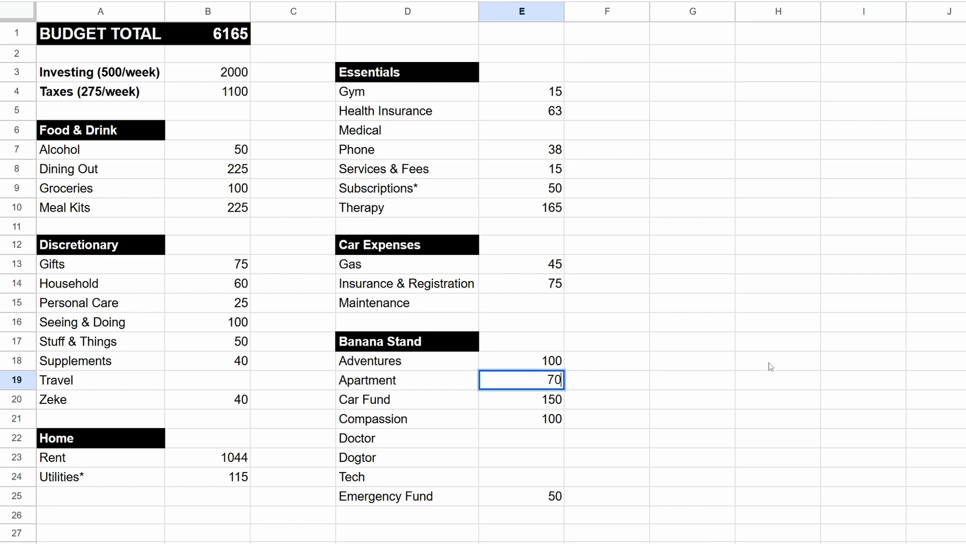
left_click(745, 383)
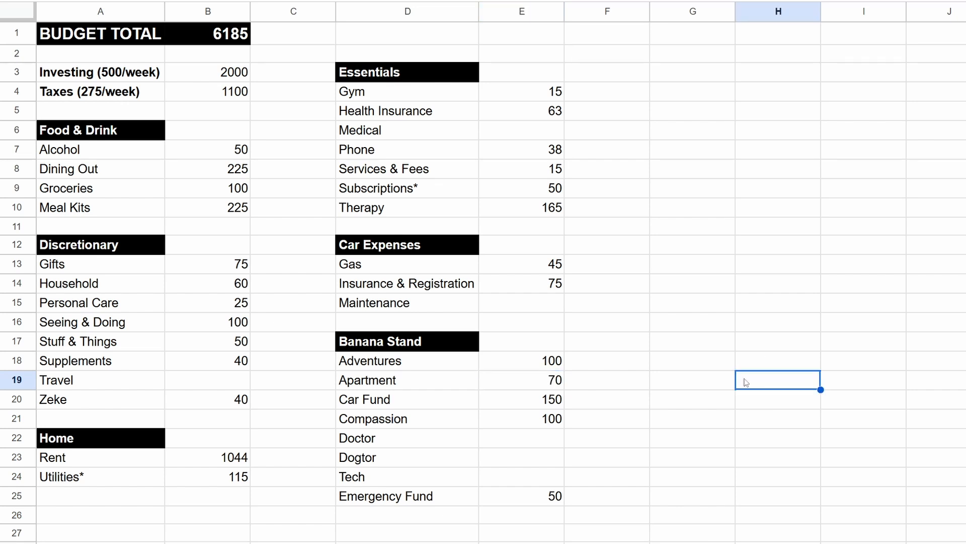
left_click(536, 385)
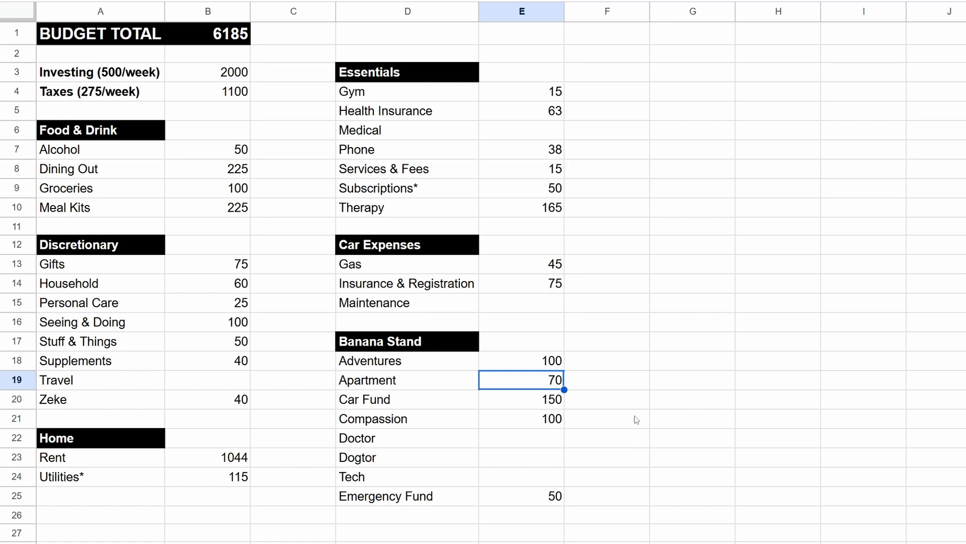
left_click(614, 380)
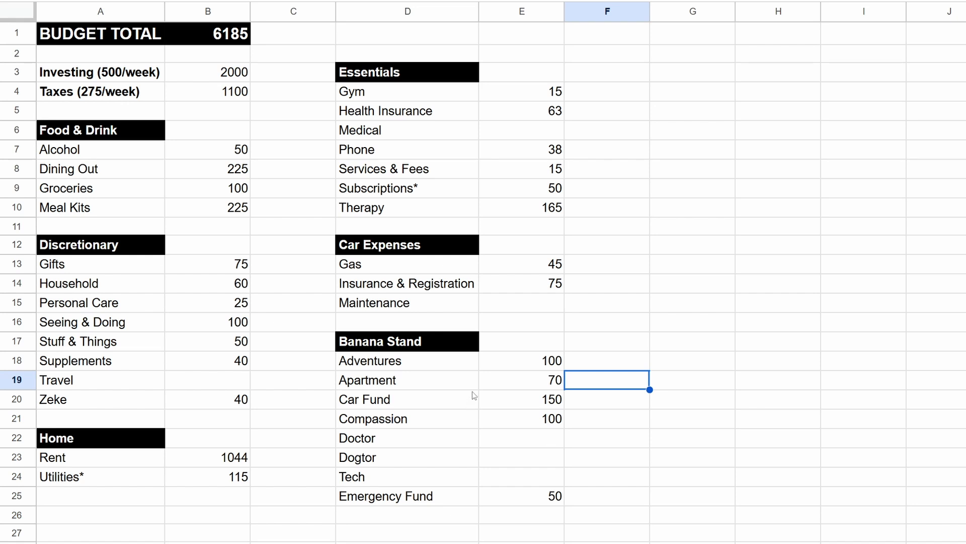
left_click(499, 384)
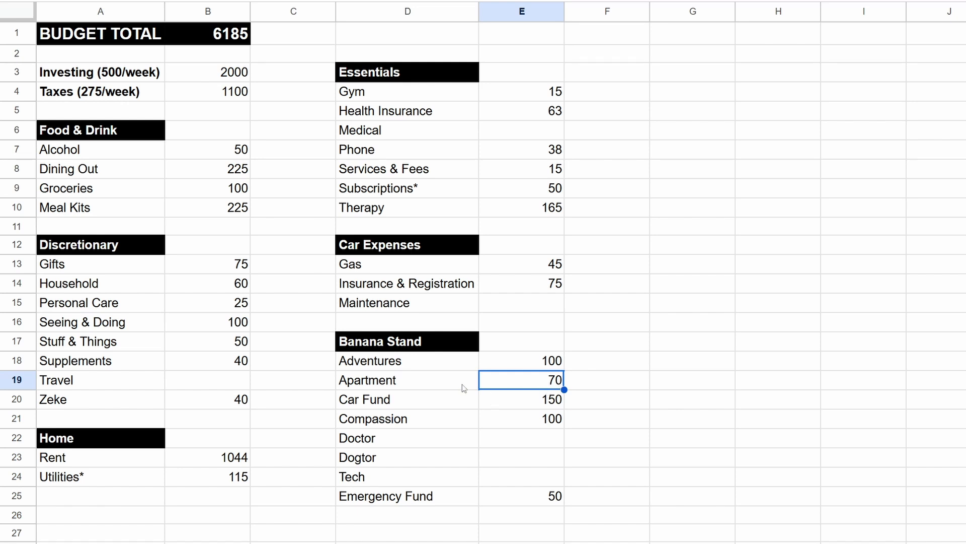
Step: Enter 25 as the Dogtor amount in the Banana Stand section
left_click(232, 345)
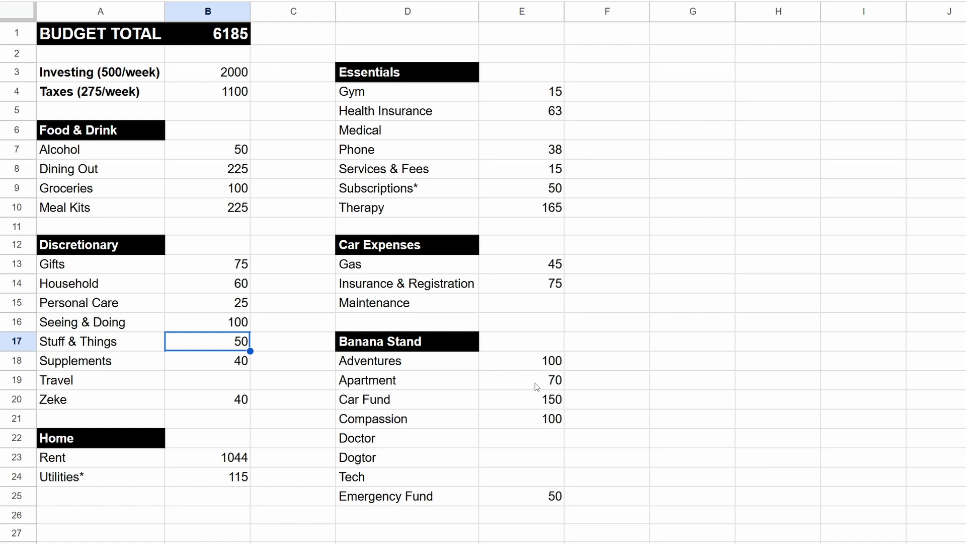
left_click(396, 461)
left_click(554, 462)
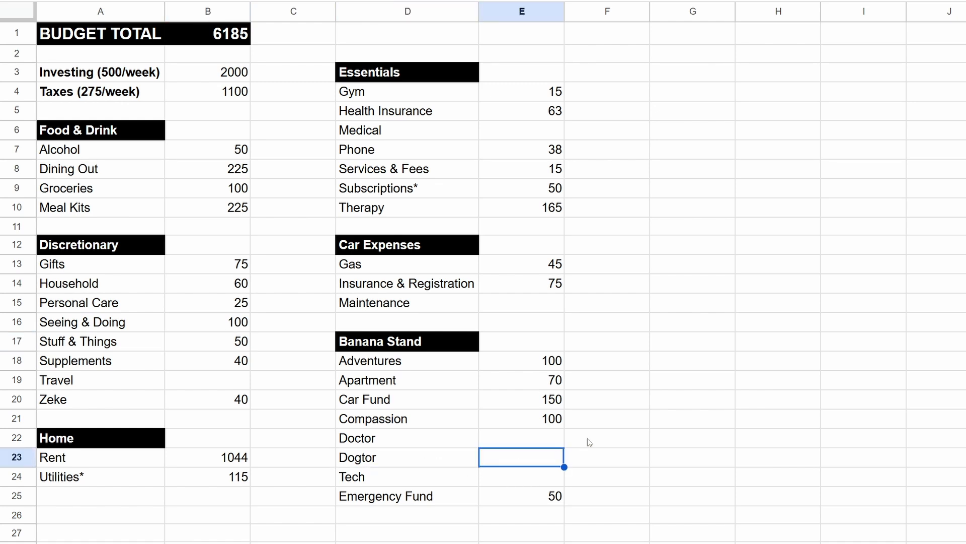
type("25")
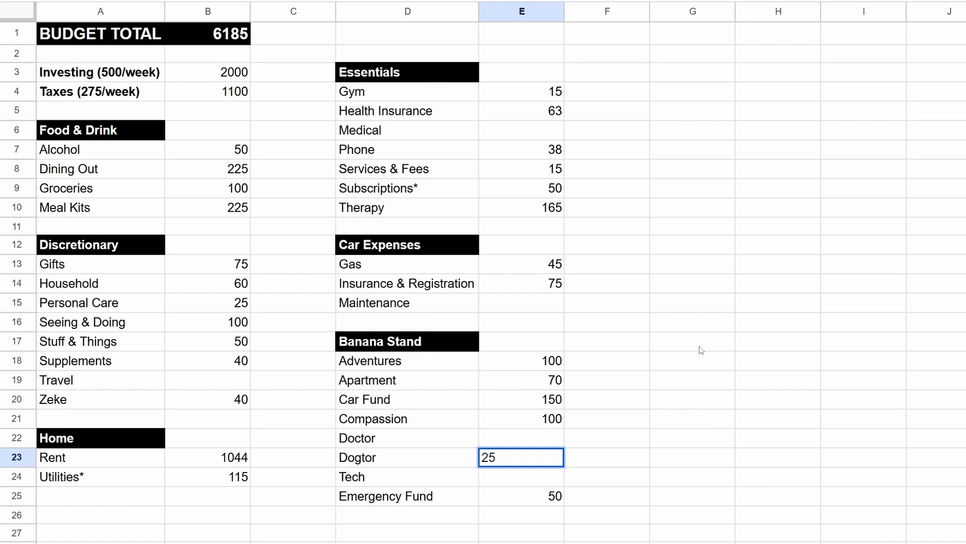
left_click(695, 283)
left_click(528, 461)
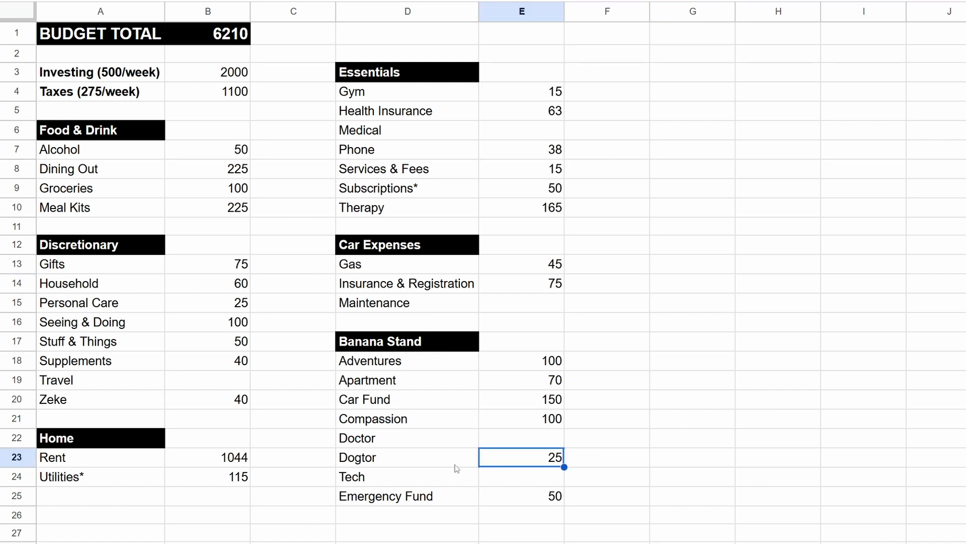
left_click(442, 465)
left_click(517, 459)
Step: Set the Household amount in the Discretionary section to 50
left_click(225, 288)
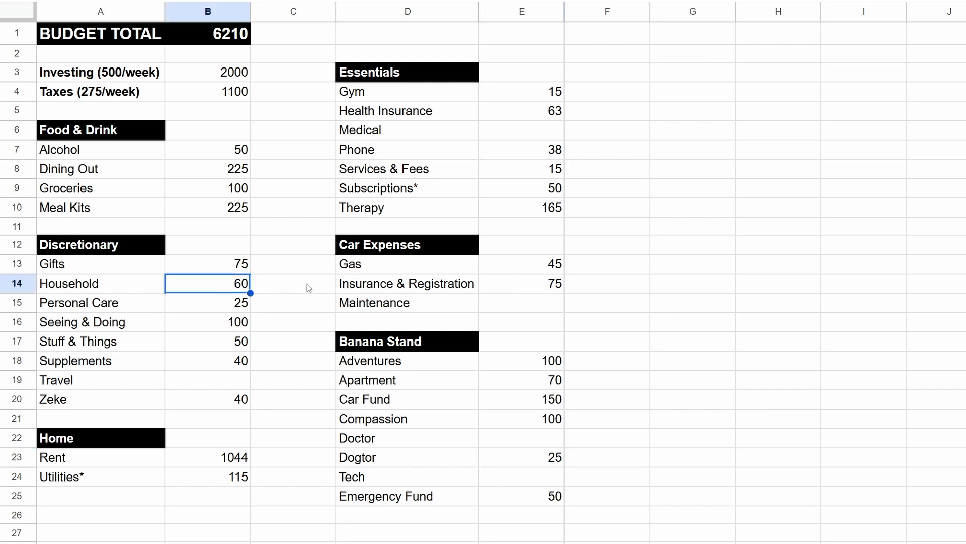
type("50")
left_click(307, 283)
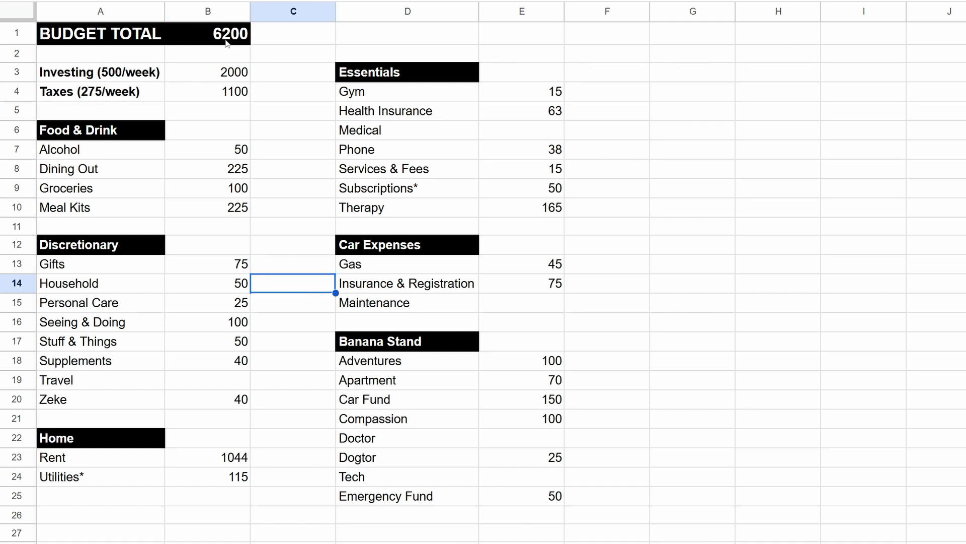
Step: Review the Subscriptions and Services & Fees amounts under Essentials and the Dogtor and Apartment amounts under Banana Stand
left_click(660, 305)
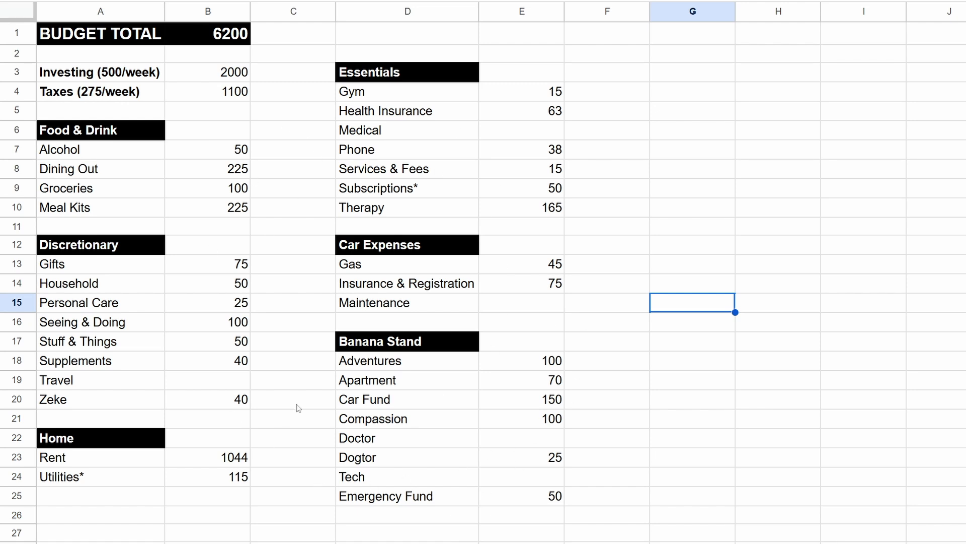
left_click(546, 190)
left_click(463, 189)
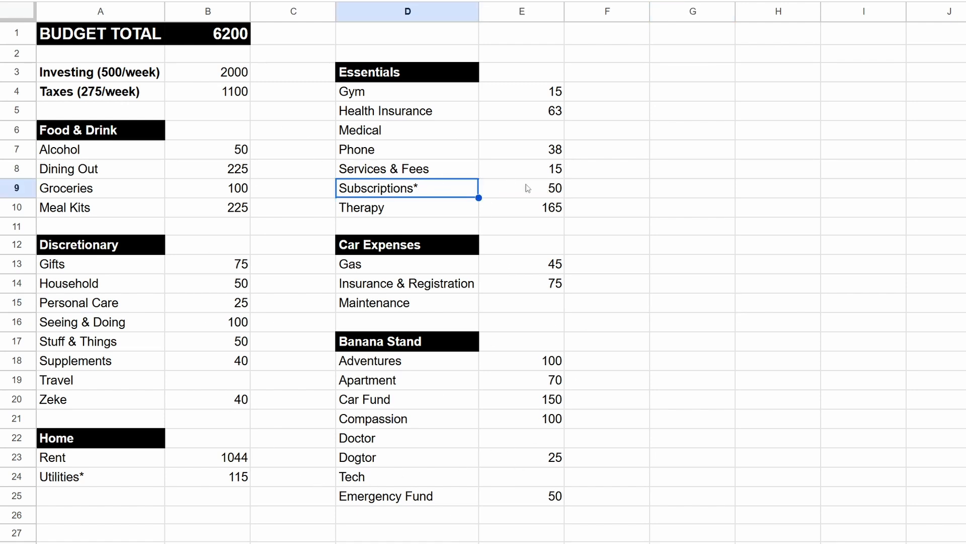
left_click(535, 190)
left_click(434, 191)
left_click(525, 172)
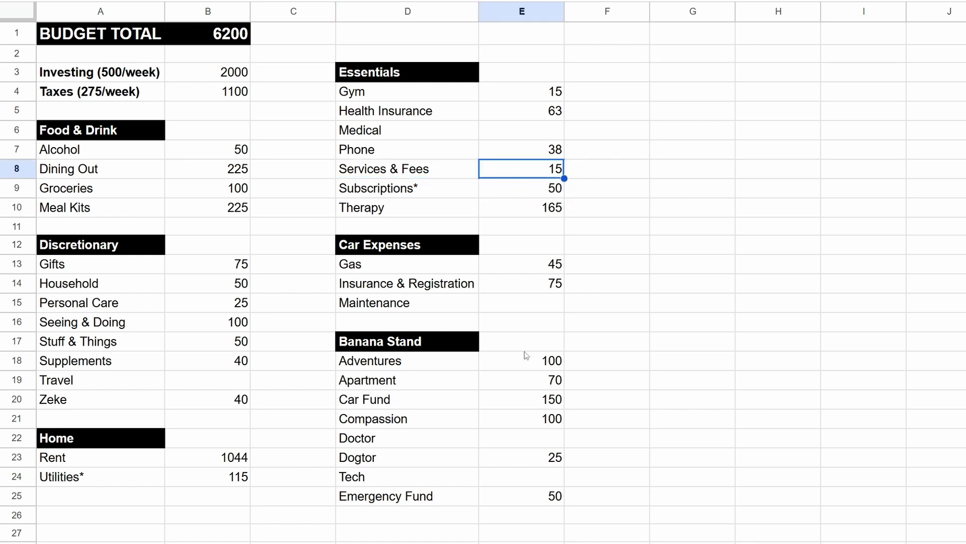
left_click(389, 458)
left_click(486, 463)
left_click(435, 464)
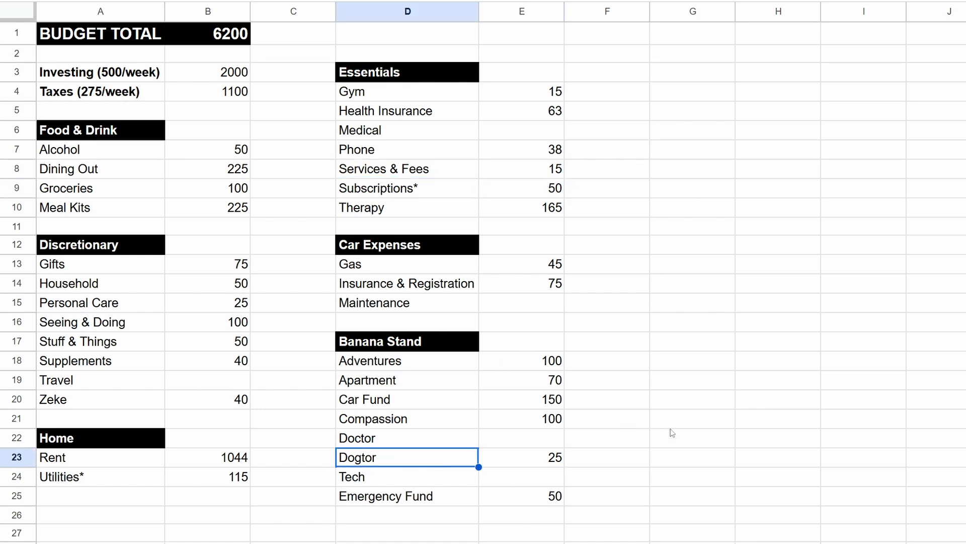
left_click(687, 425)
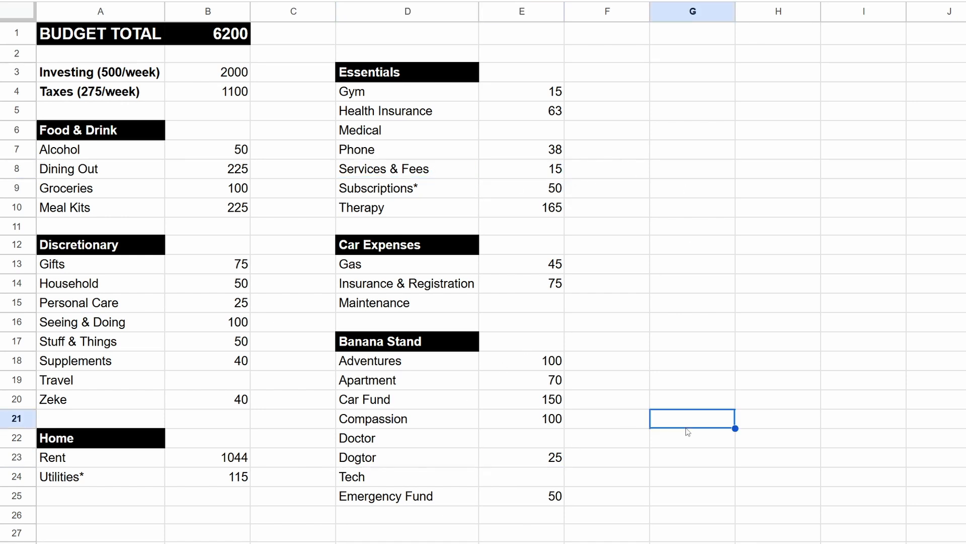
left_click(548, 386)
left_click(614, 420)
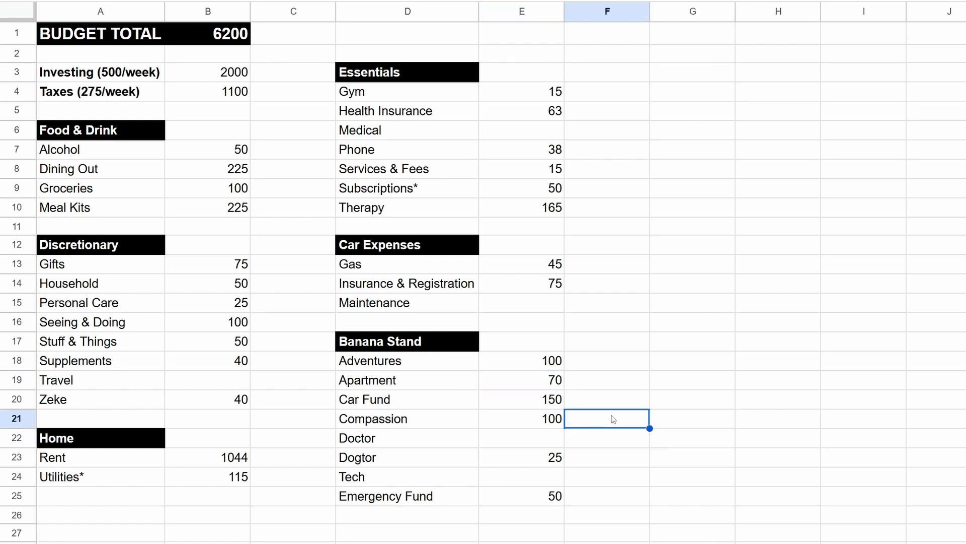
Step: Switch to the YNAB budget and read the month note for Feb 2025
left_click(877, 320)
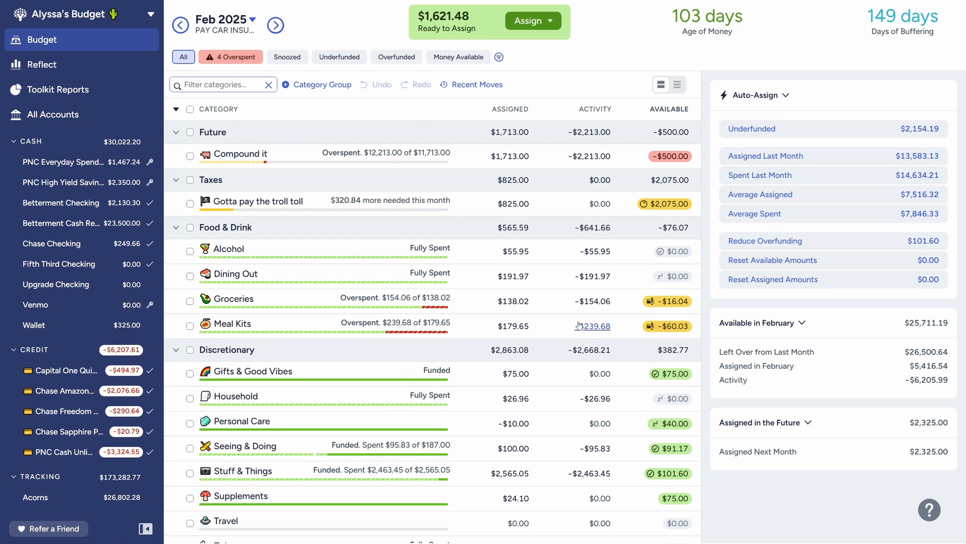
left_click(220, 31)
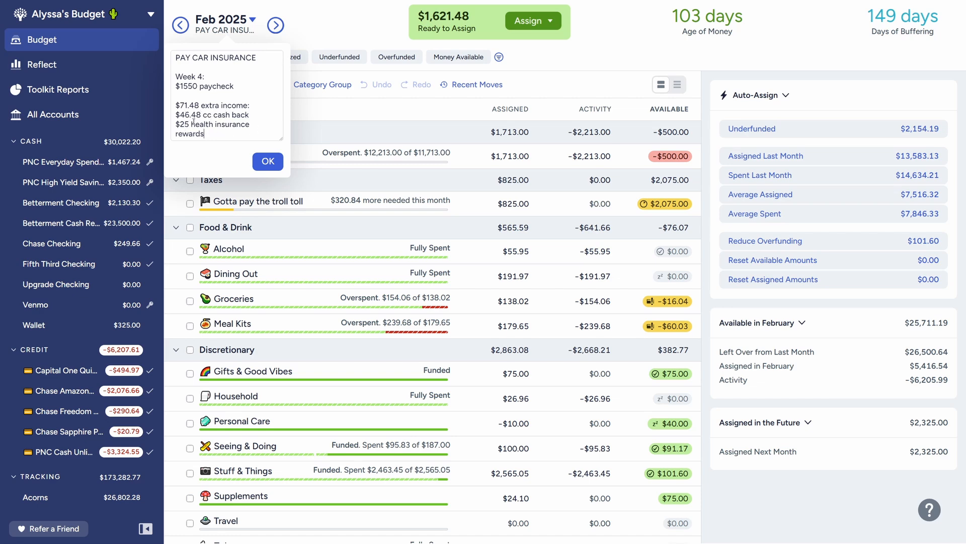
left_click(275, 165)
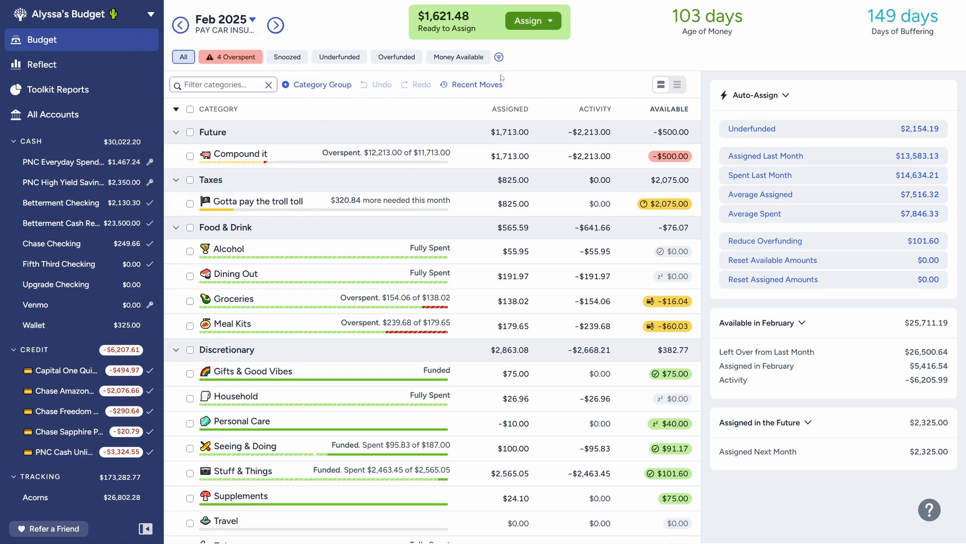
Step: Add 500 and 71.48 to the February amount assigned to the Compound it category
left_click(350, 156)
key("Right")
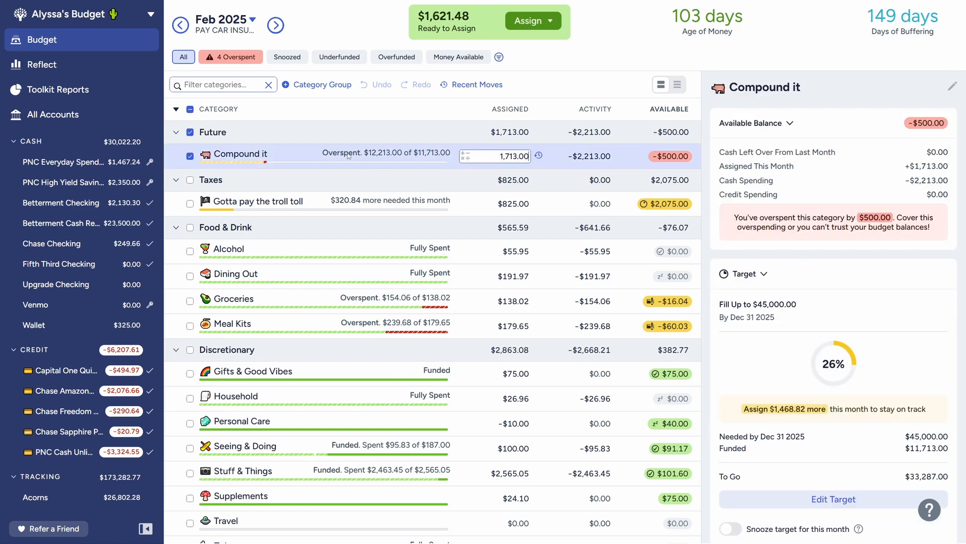
type("+500")
type("+71.48")
key("Return")
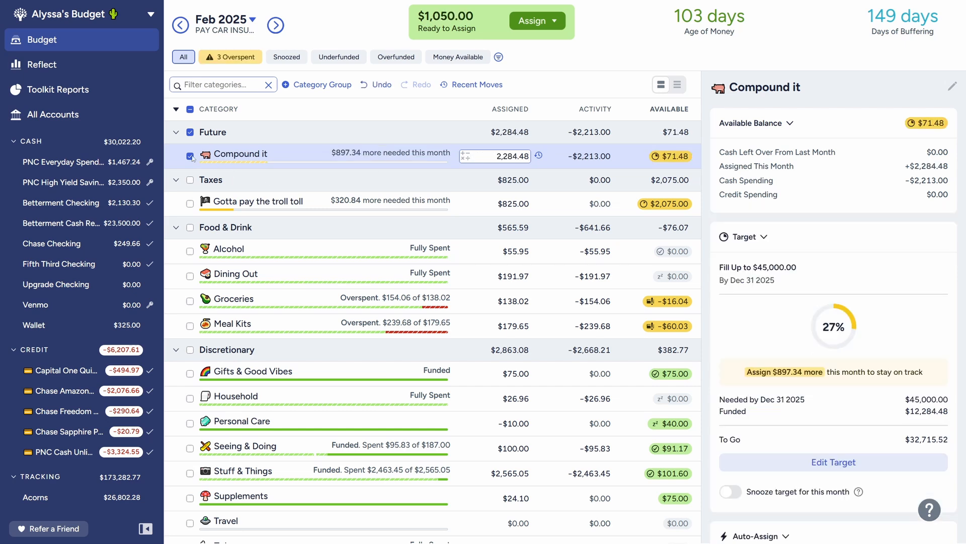
Step: Increase the February amount assigned to the Gotta pay the troll toll category to 1,100.00
left_click(191, 156)
left_click(332, 208)
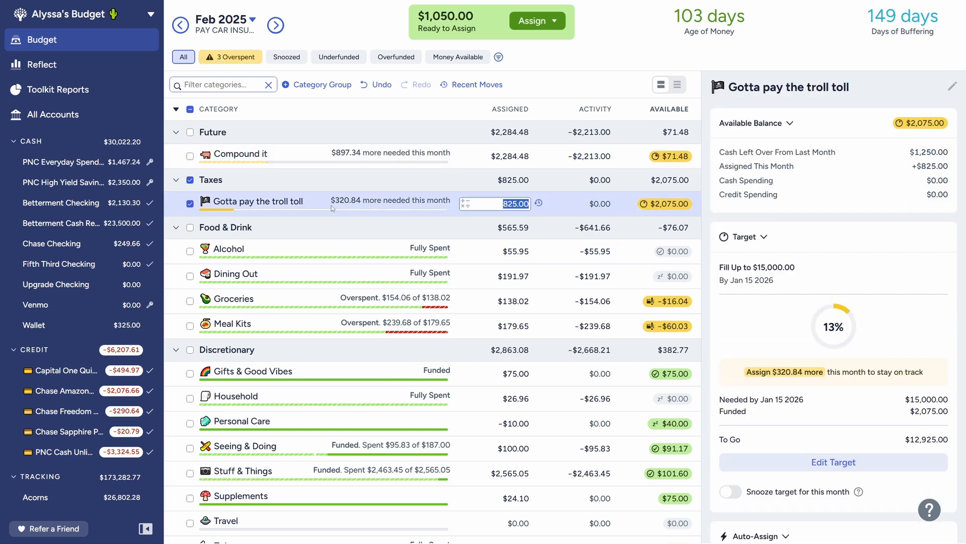
key("Right")
type("+")
type("5")
key("Return")
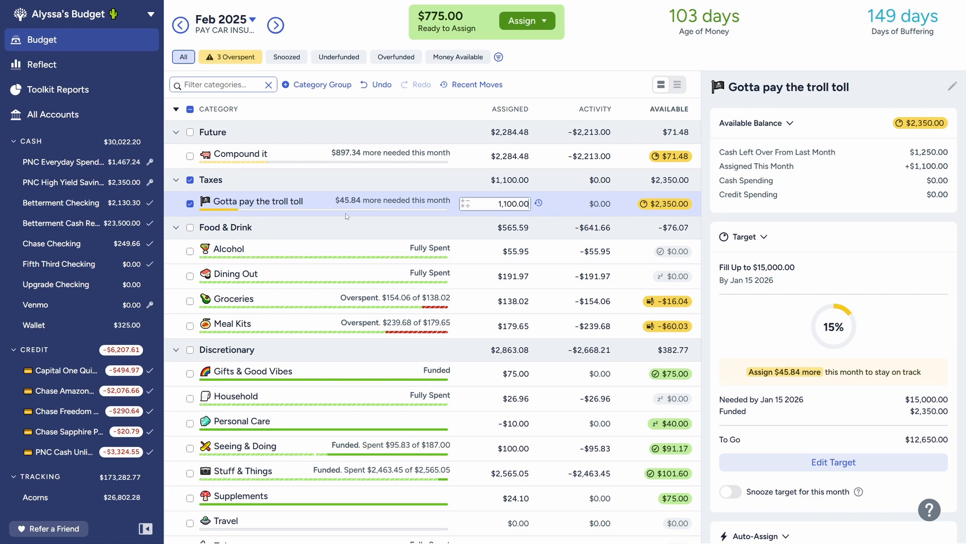
left_click(190, 204)
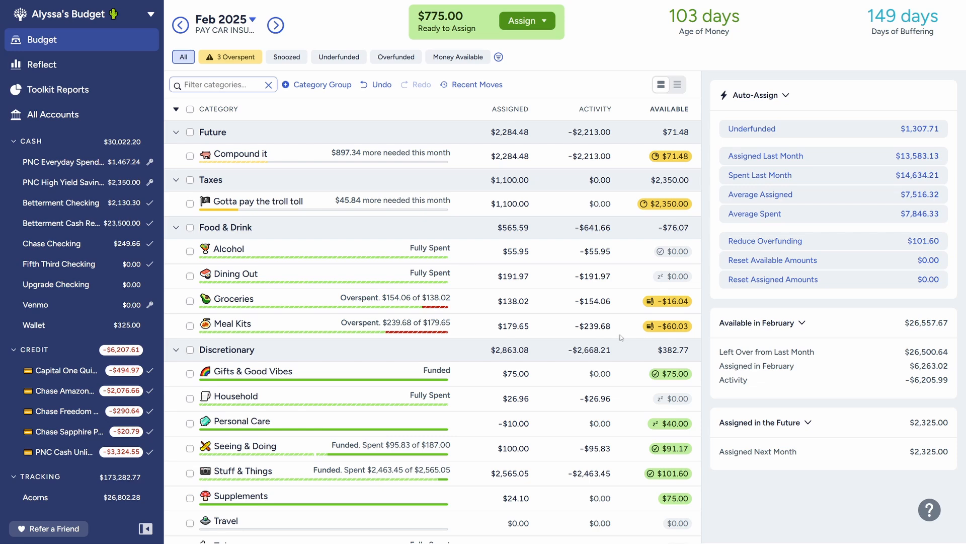
Step: Review the February category balances from Compound it down through Administrative and Credit Card Payments
scroll(622, 337, "down", 4)
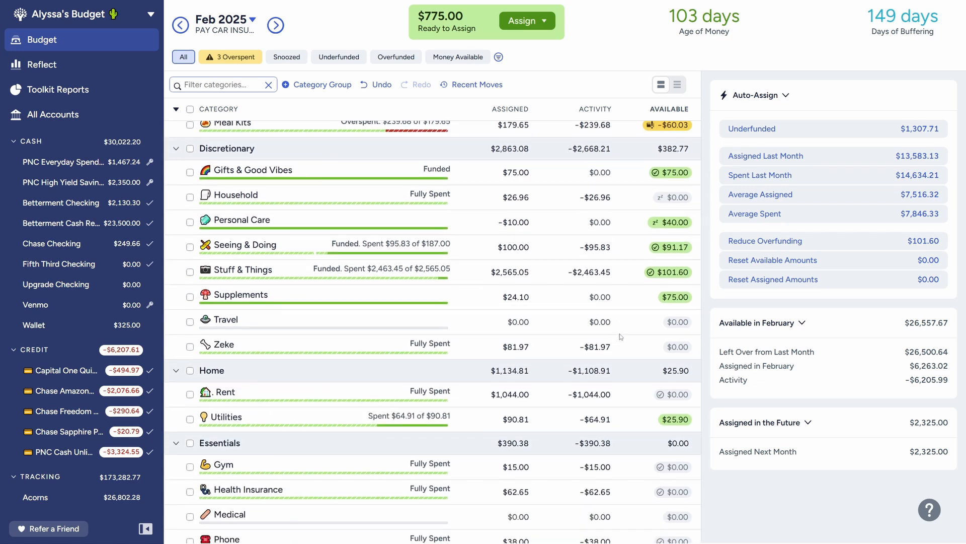
scroll(621, 336, "up", 3)
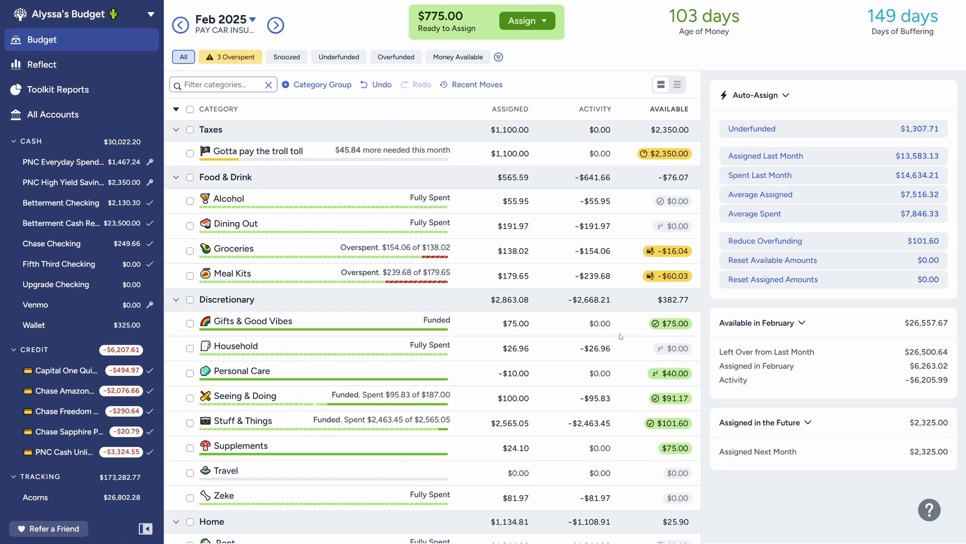
scroll(621, 337, "down", 6)
scroll(621, 336, "down", 5)
scroll(621, 336, "down", 5)
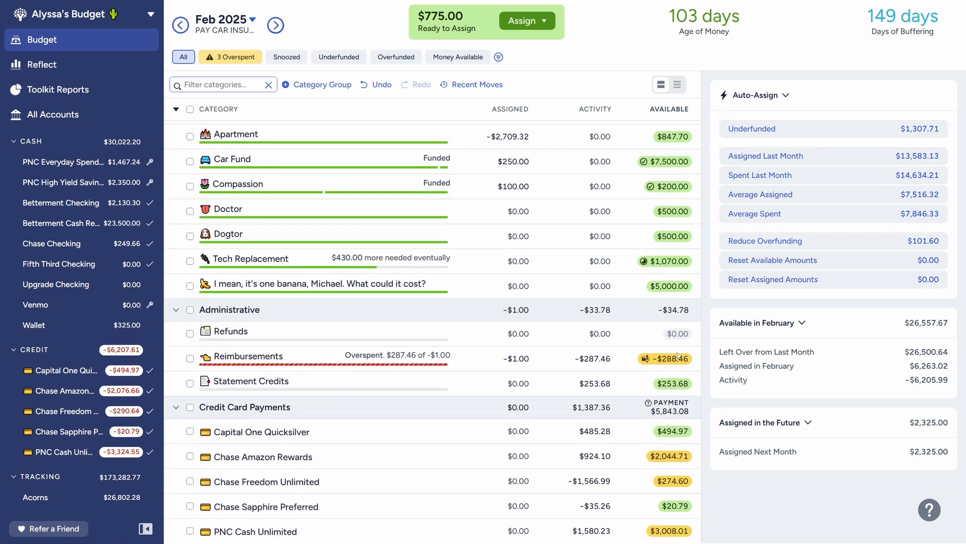
scroll(548, 330, "up", 6)
scroll(549, 330, "up", 12)
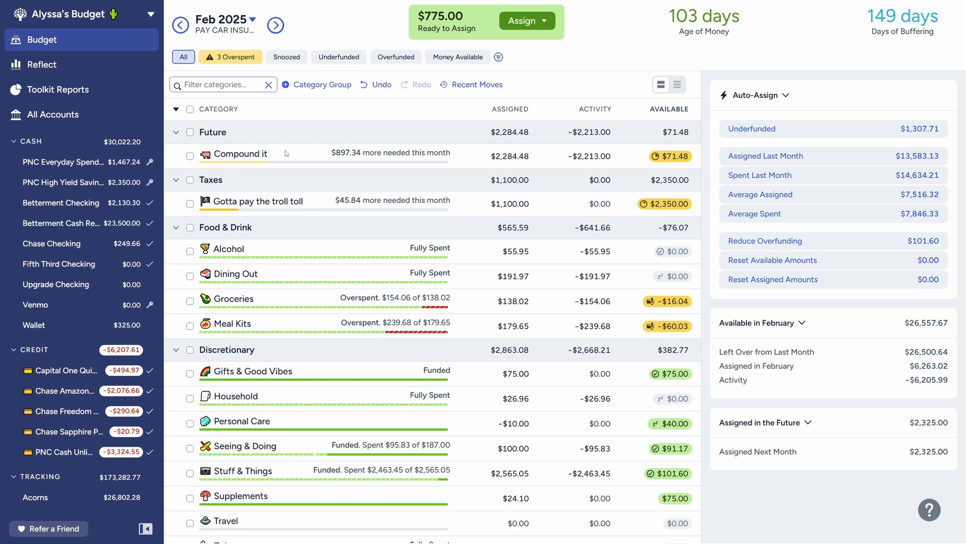
left_click(321, 156)
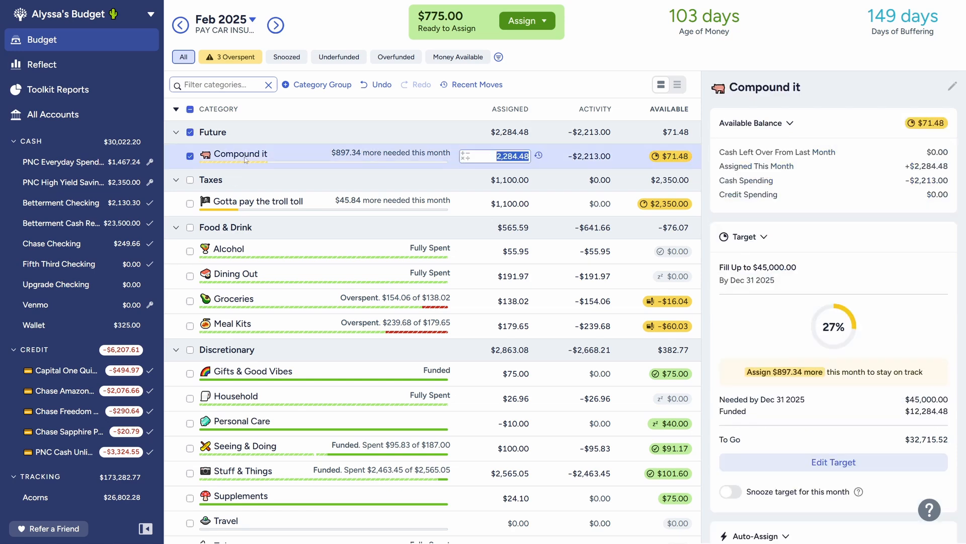
left_click(290, 14)
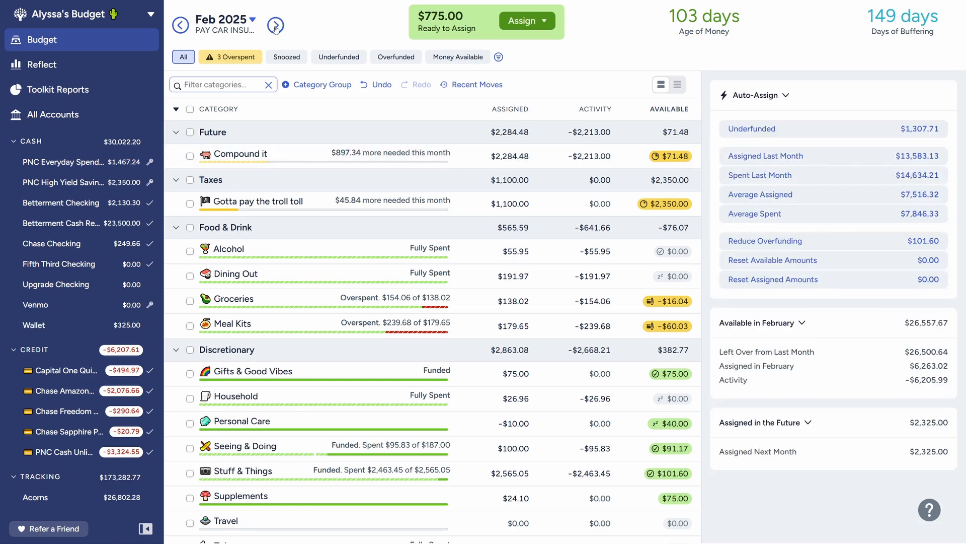
Step: Compare the March 2025 category amounts with February's Food & Drink, Discretionary, Home and Essentials categories
left_click(276, 26)
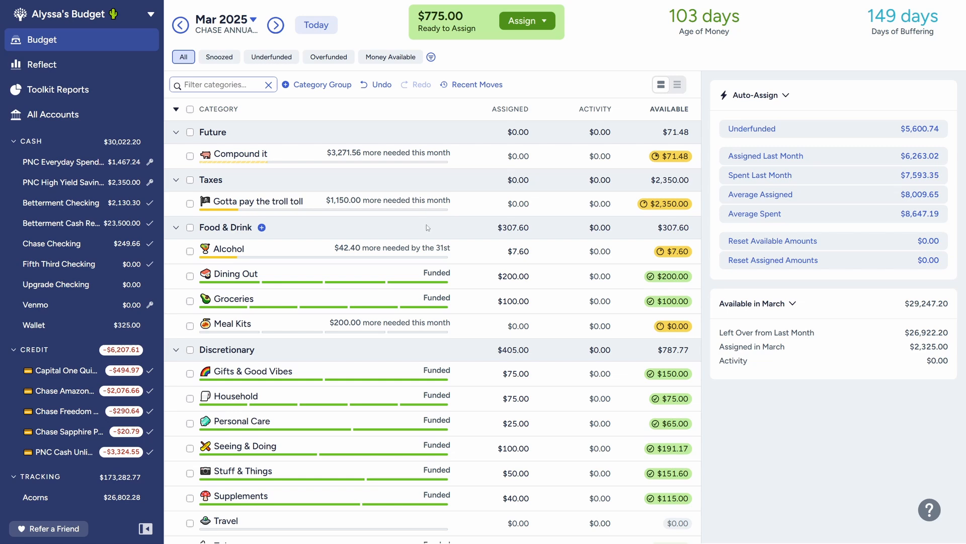
left_click(181, 29)
left_click(275, 26)
left_click(478, 378)
left_click(181, 30)
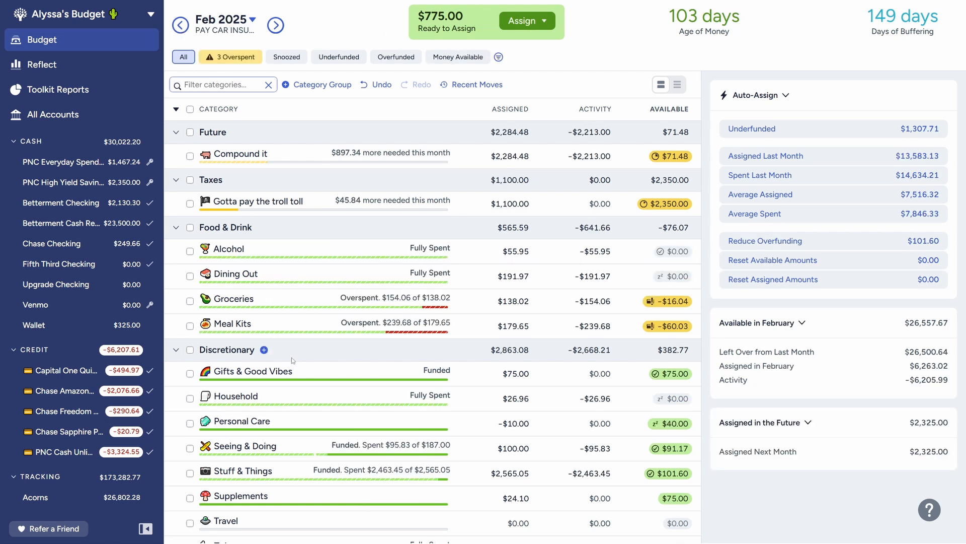
scroll(479, 375, "down", 3)
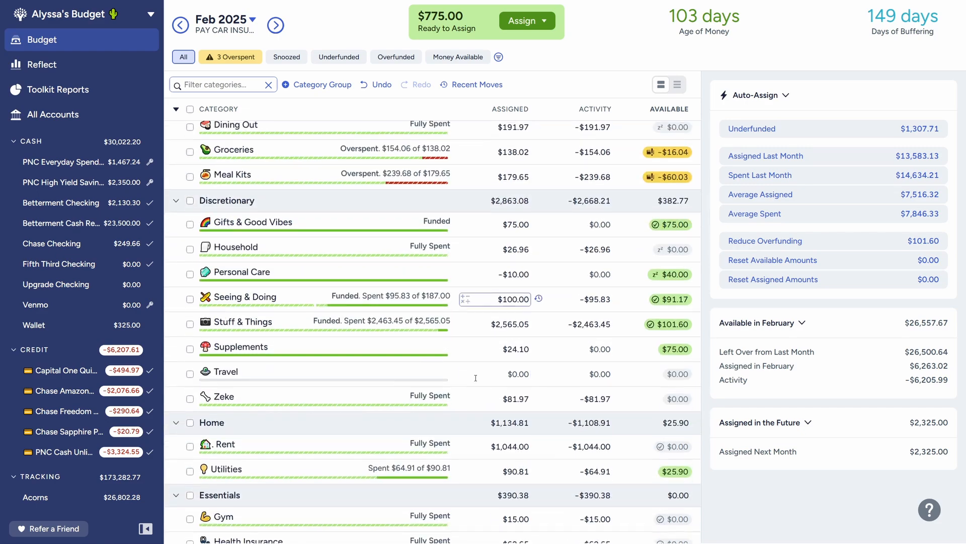
scroll(479, 375, "down", 4)
scroll(411, 352, "up", 6)
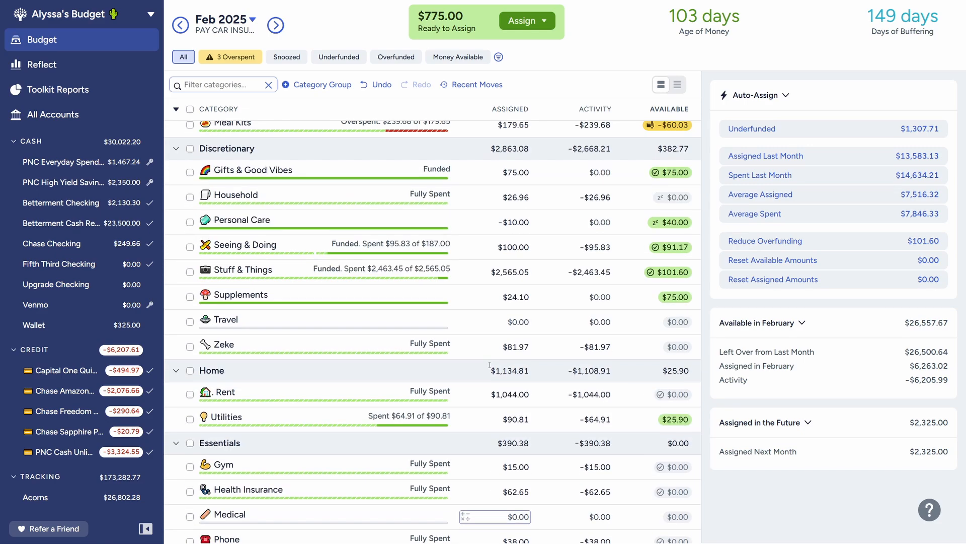
scroll(591, 298, "down", 6)
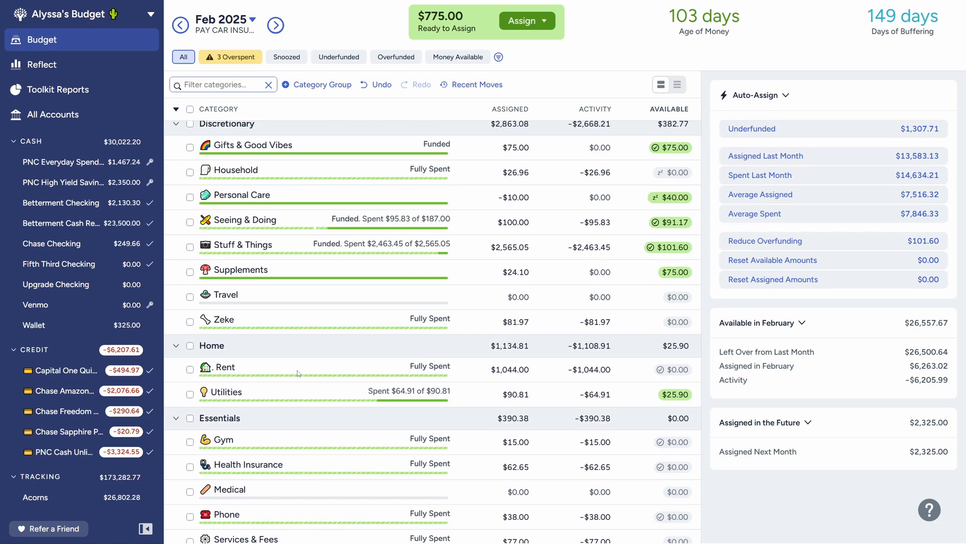
scroll(464, 393, "down", 5)
scroll(464, 368, "up", 11)
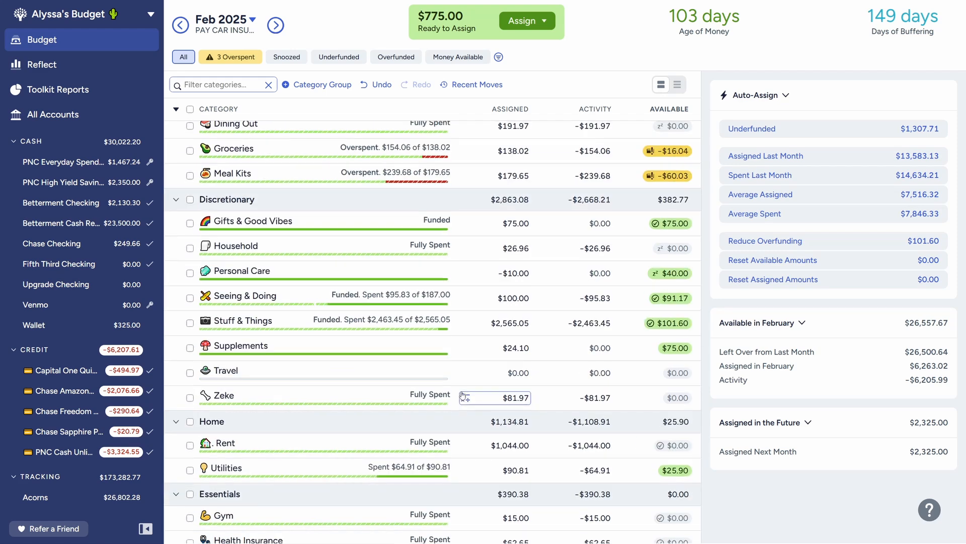
Step: Switch the budget to March 2025 and set the amount assigned to Alcohol to 50
left_click(275, 26)
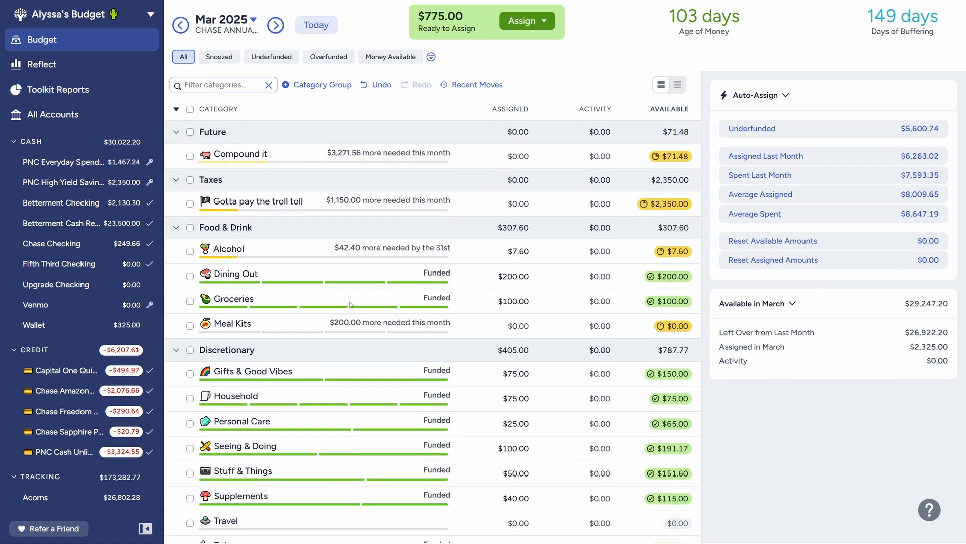
left_click(347, 254)
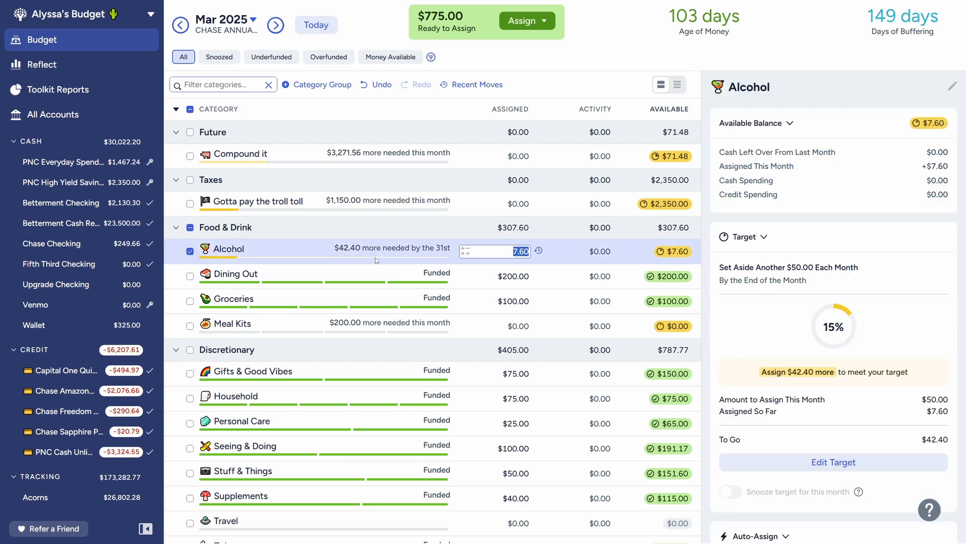
type("50")
key("Return")
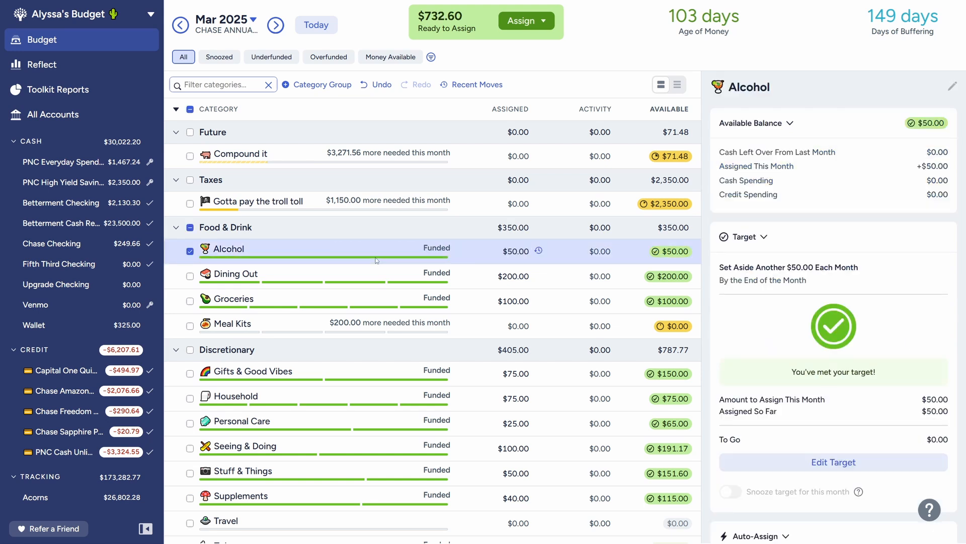
Step: Change the Dining Out target to a monthly one of 225 due by the last day of the month
left_click(298, 272)
left_click(834, 462)
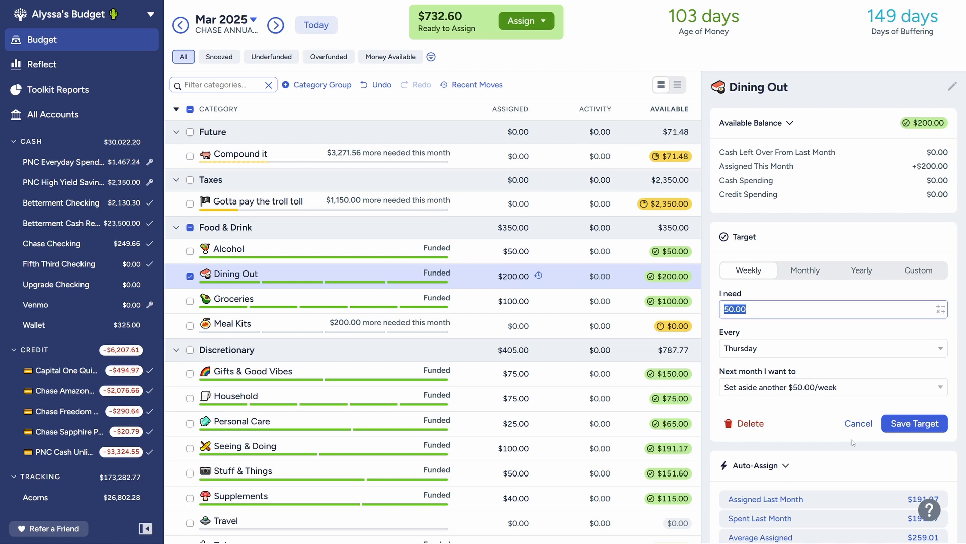
left_click(805, 271)
left_click(799, 389)
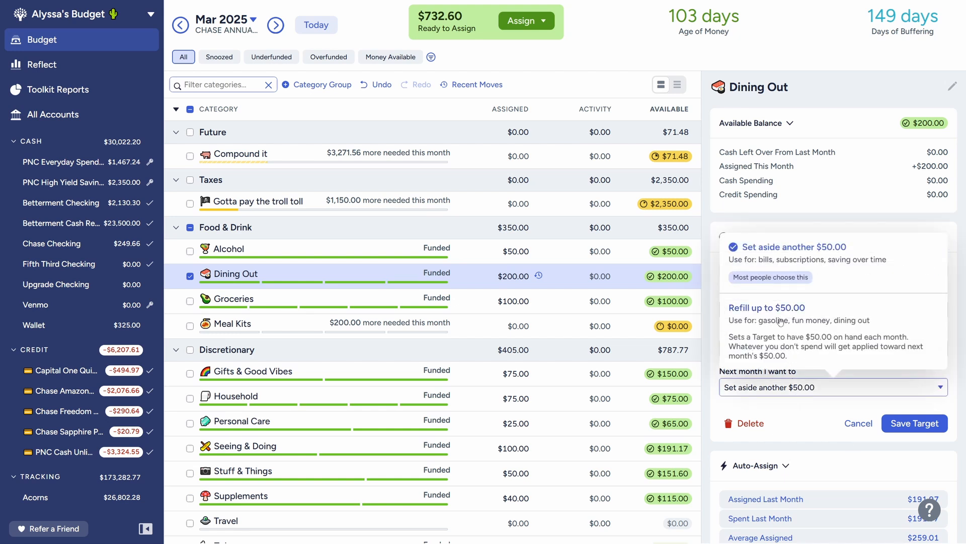
left_click(807, 434)
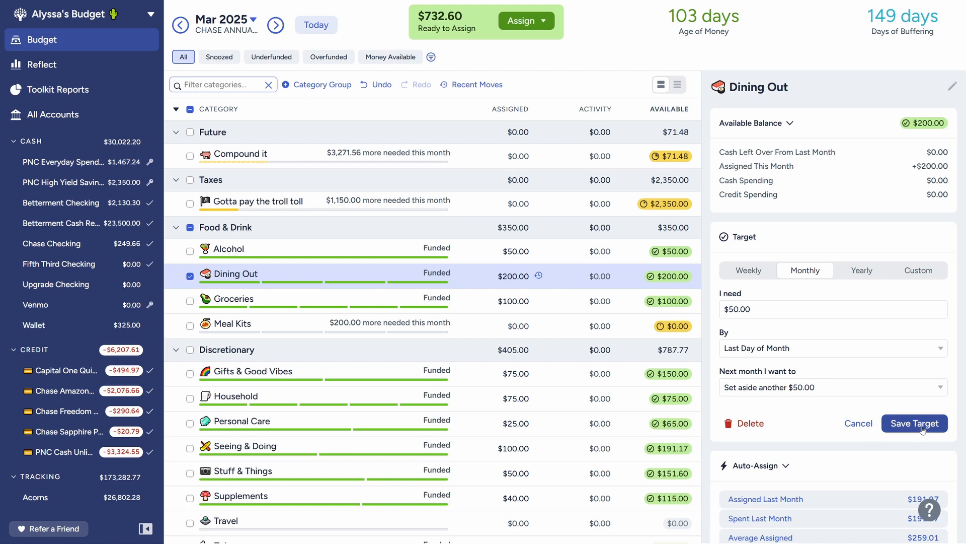
left_click(790, 313)
type("225")
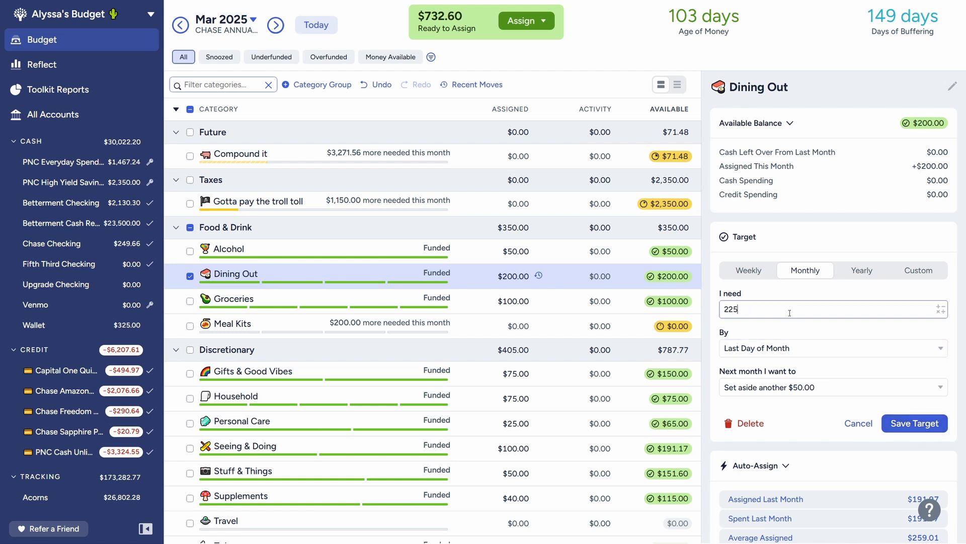
left_click(915, 423)
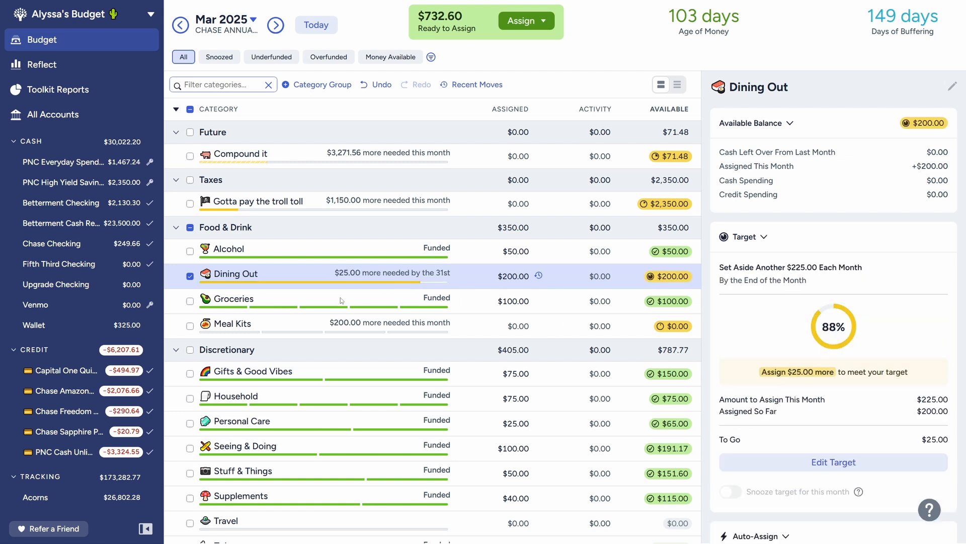
Step: Set the March amount assigned to Dining Out to 225
left_click(500, 273)
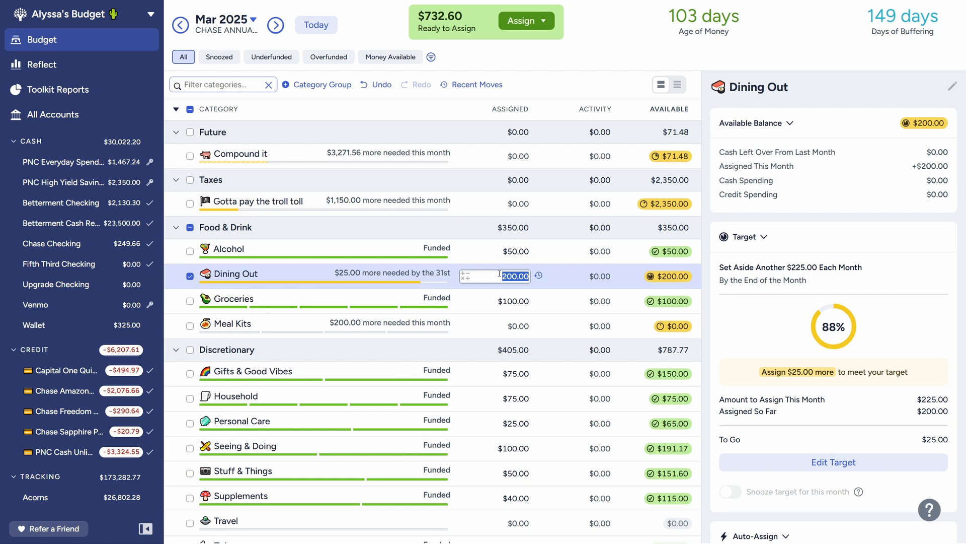
type("225")
key("Return")
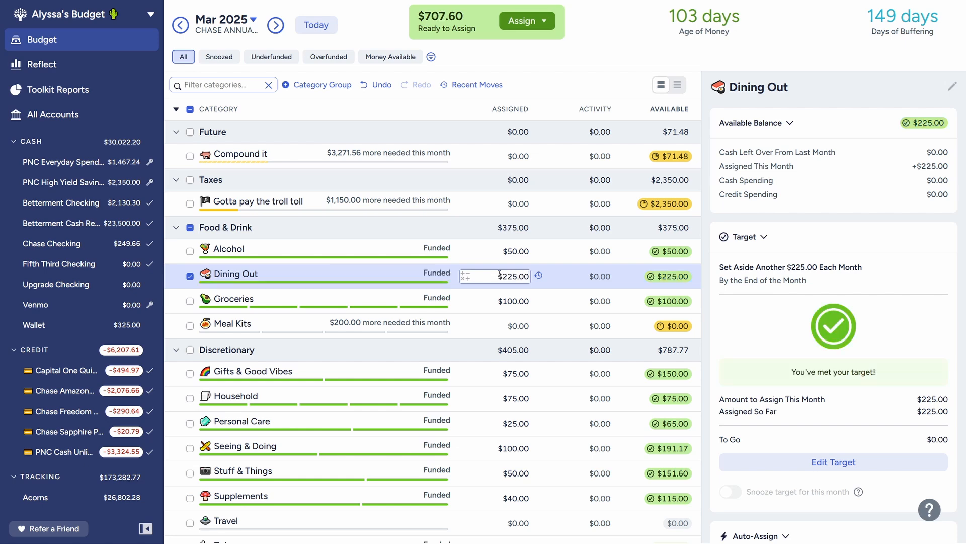
Step: Change the Groceries target to set aside another 100 monthly by the last day of the month
left_click(336, 312)
left_click(309, 299)
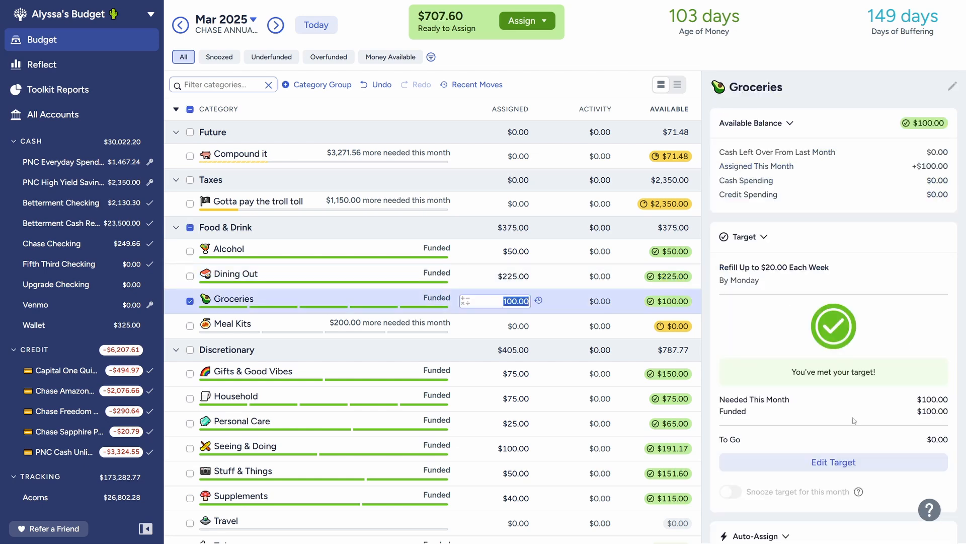
left_click(834, 460)
left_click(772, 387)
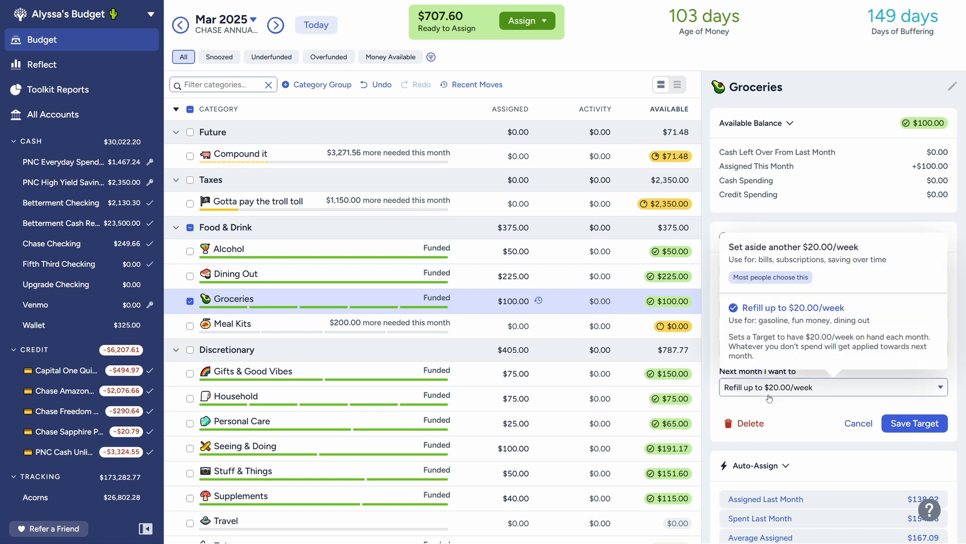
left_click(777, 254)
left_click(762, 295)
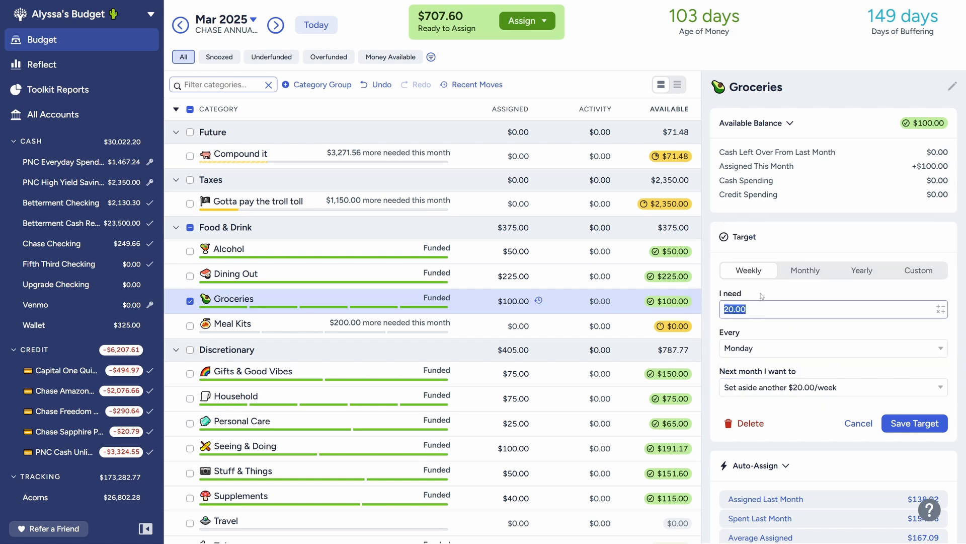
type("100")
left_click(814, 270)
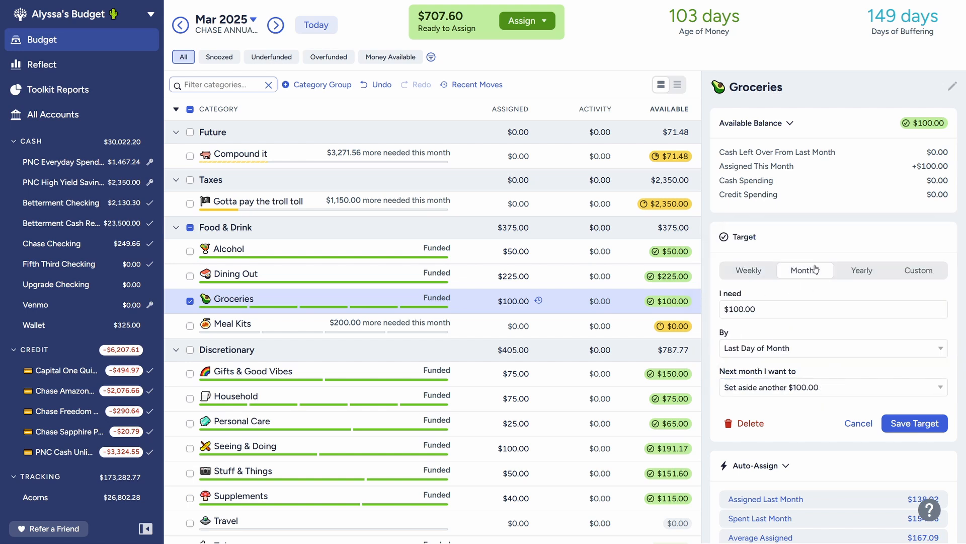
left_click(928, 420)
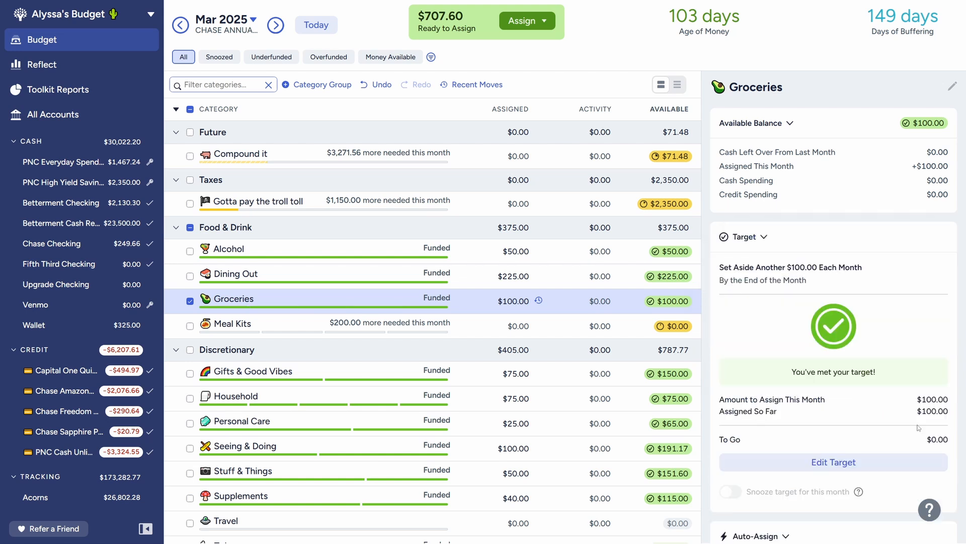
Step: Change the Meal Kits target to a monthly one of 225 due by the last day of the month
left_click(294, 325)
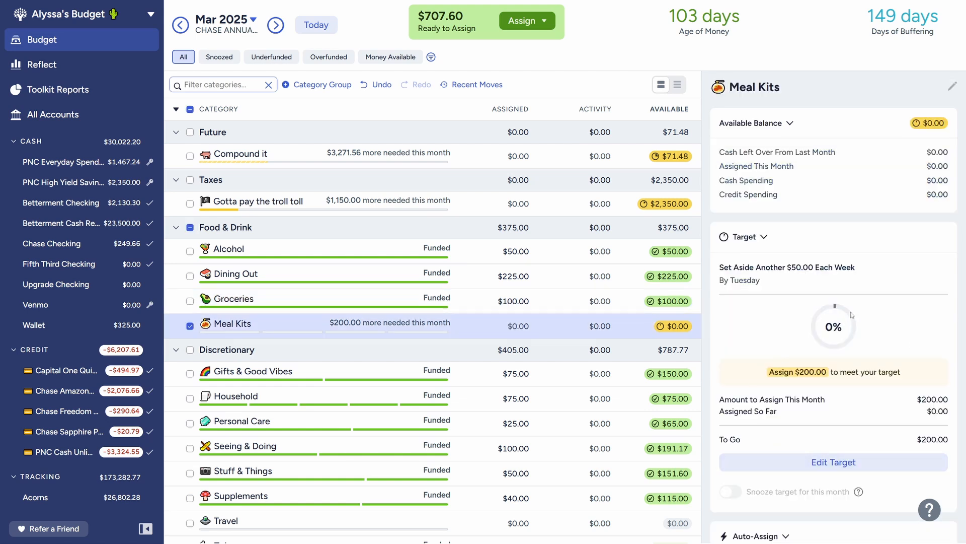
left_click(820, 462)
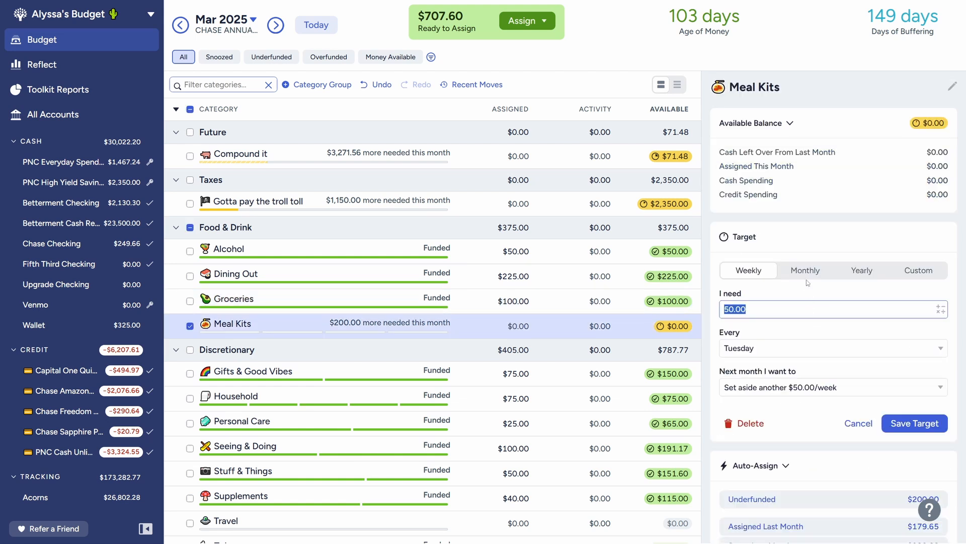
left_click(806, 272)
left_click(789, 312)
type("225")
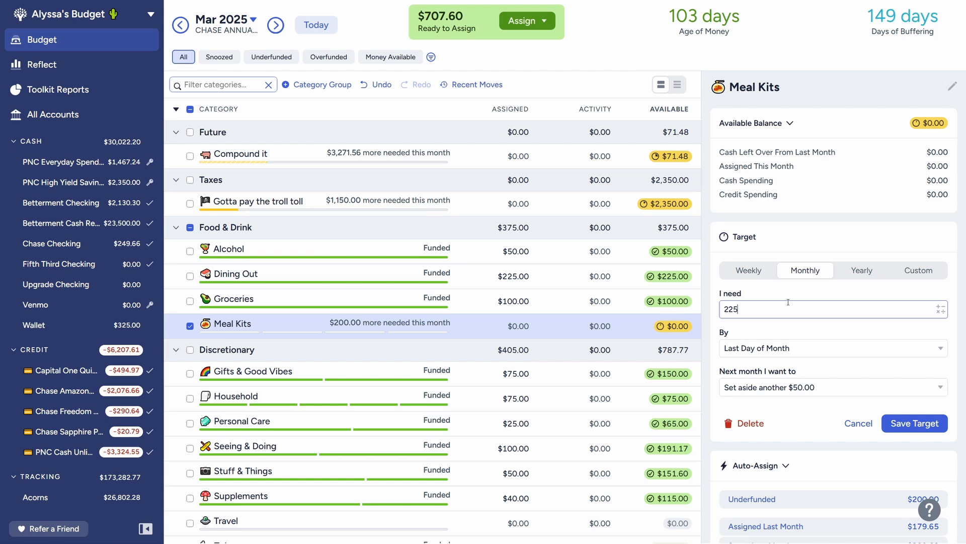
left_click(915, 423)
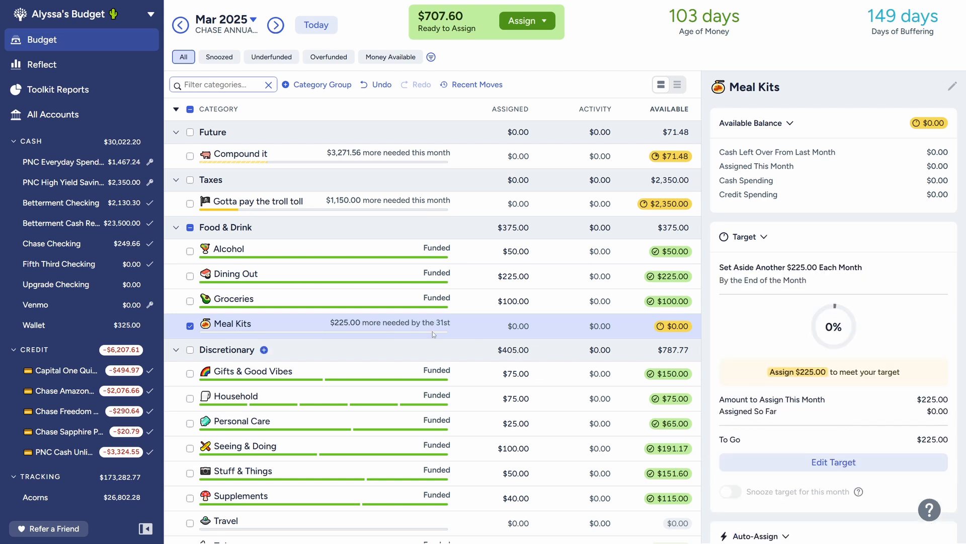
Step: Set the March amount assigned to Meal Kits to 225
left_click(508, 325)
type("225")
key("Return")
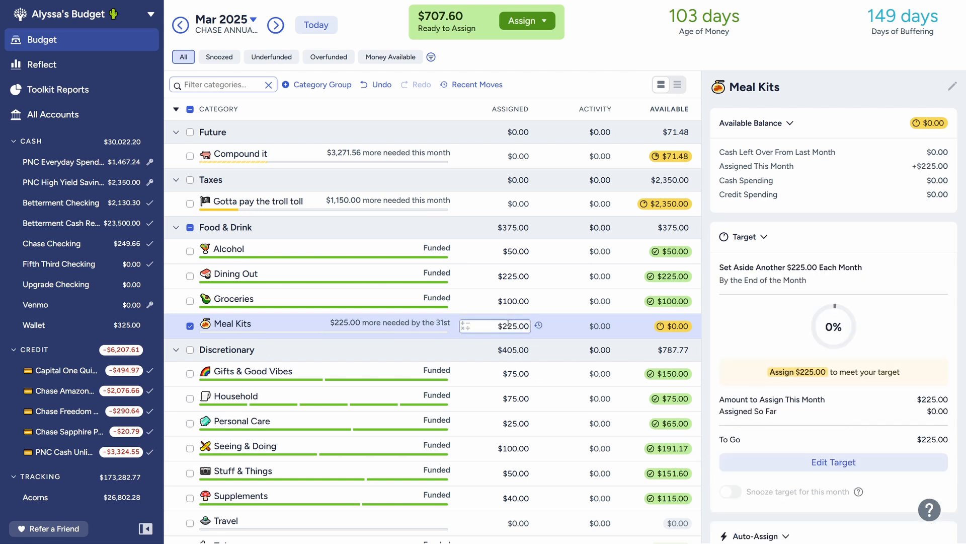
Step: Change the Household target to a monthly one that sets aside another 50 by the last day of the month
left_click(190, 326)
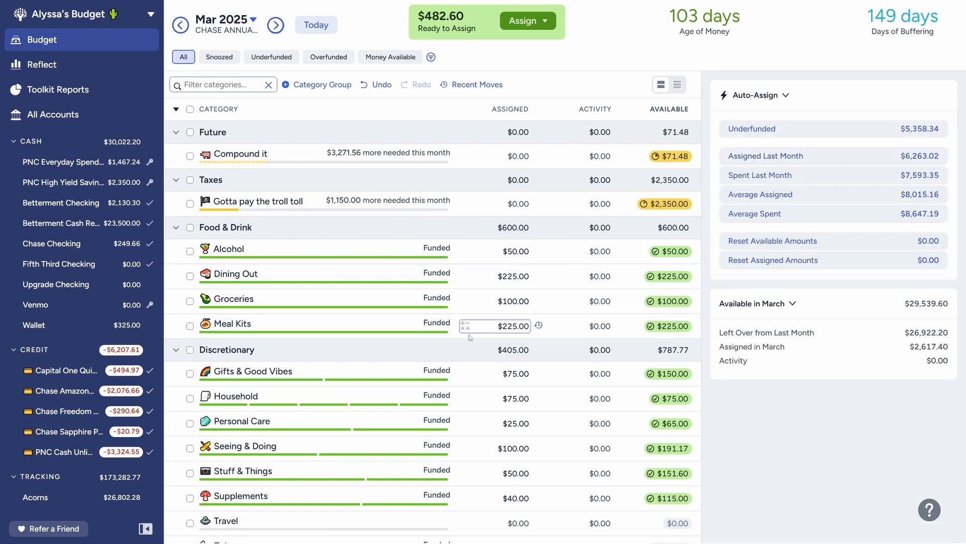
scroll(470, 337, "down", 2)
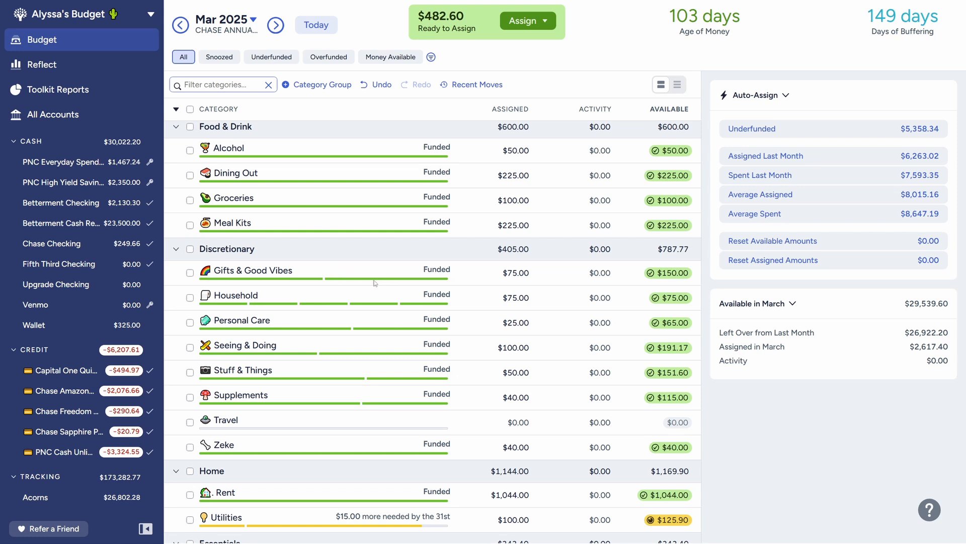
left_click(324, 274)
left_click(391, 300)
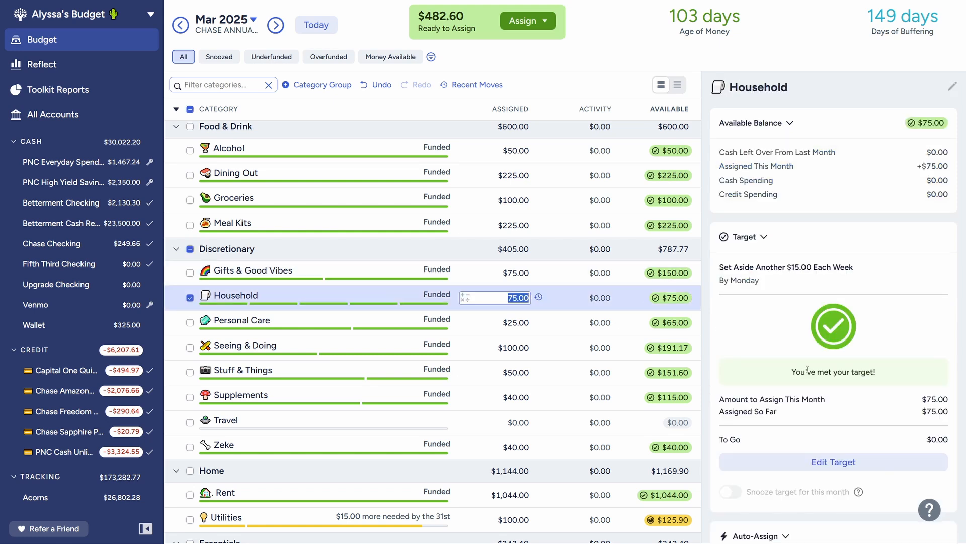
left_click(825, 462)
left_click(806, 270)
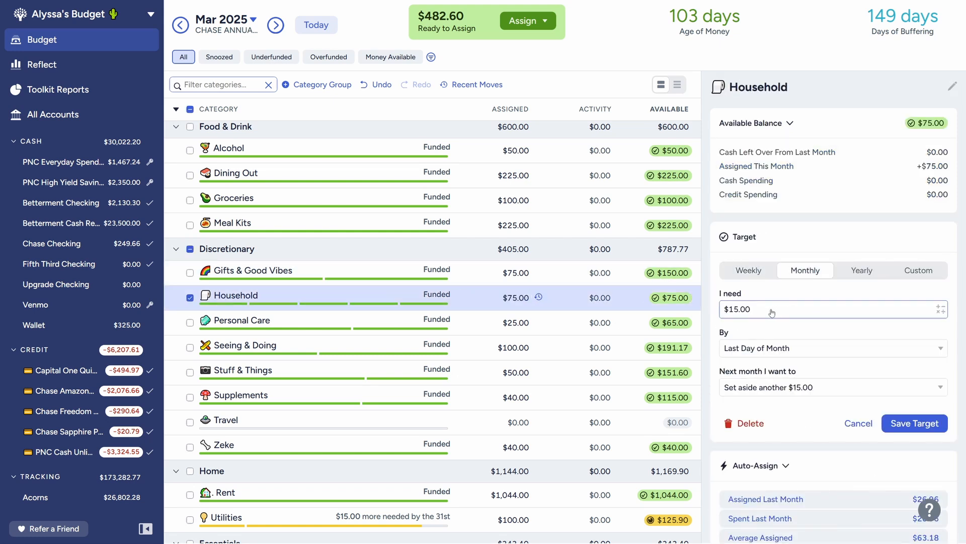
left_click(764, 310)
type("50")
left_click(774, 336)
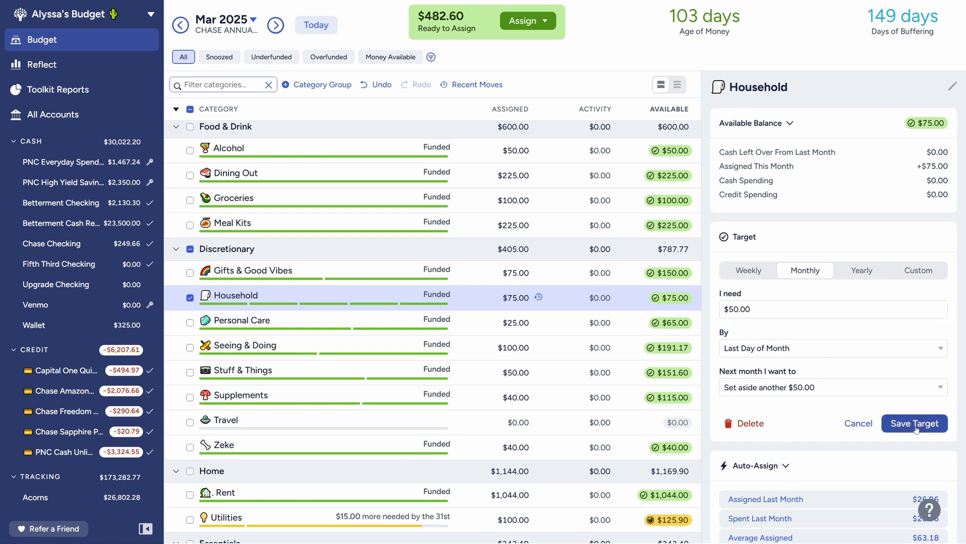
left_click(915, 423)
left_click(190, 298)
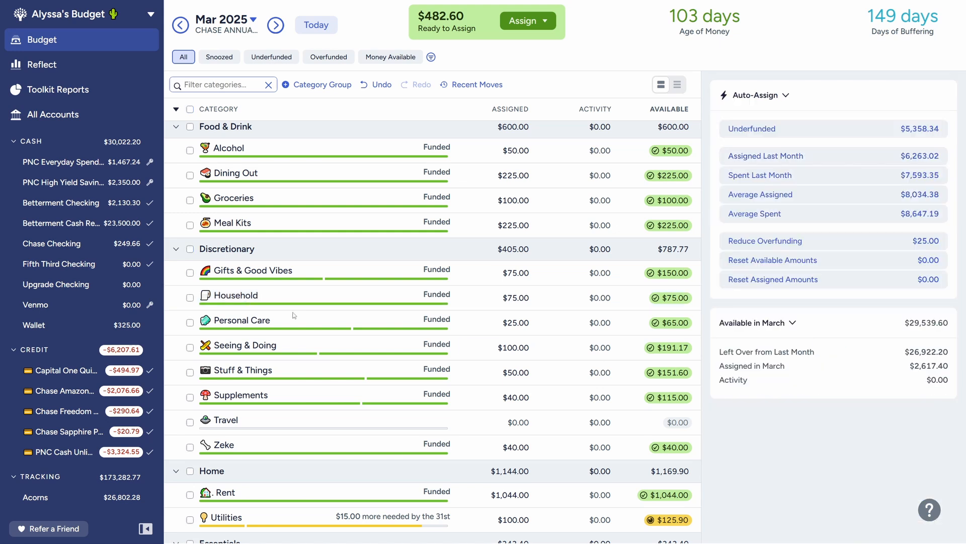
Step: Review the March balance and target details of the Personal Care and Supplements categories
left_click(318, 329)
scroll(297, 309, "down", 1)
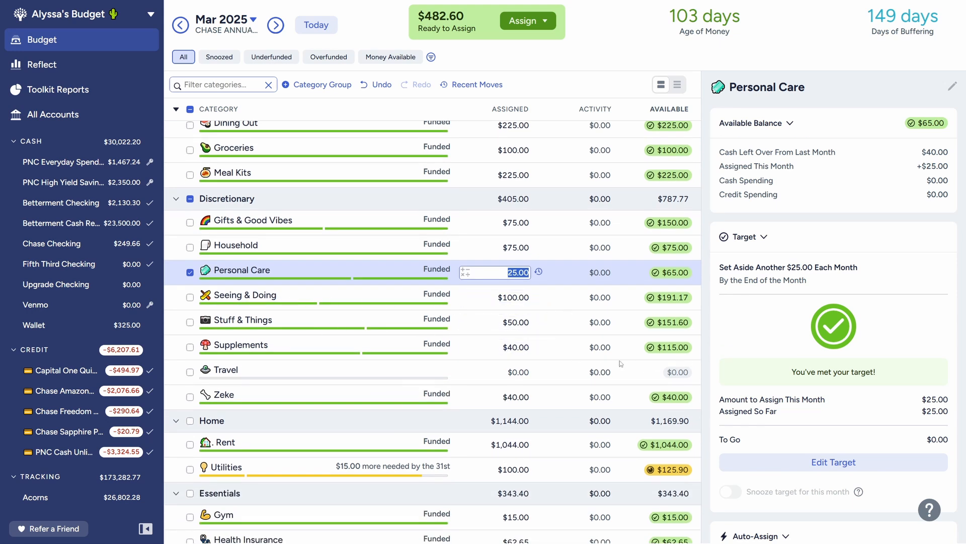
left_click(280, 348)
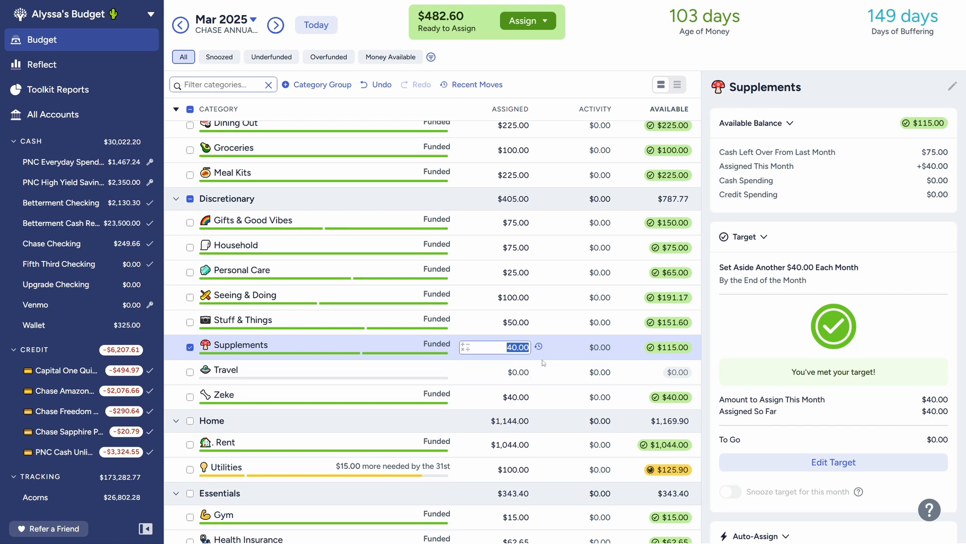
scroll(535, 356, "down", 1)
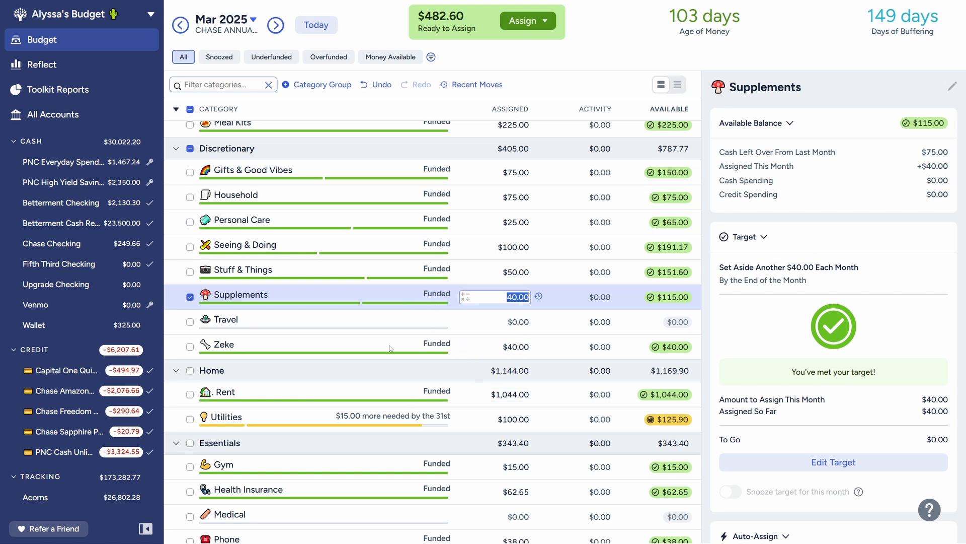
left_click(190, 298)
Step: Set the March amount assigned to Utilities to 115
left_click(575, 428)
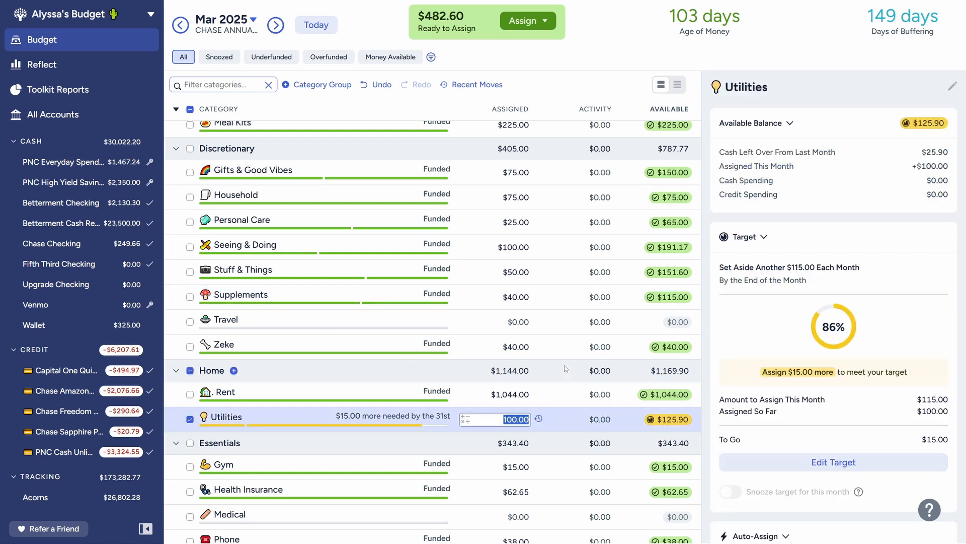
type("115")
key("Return")
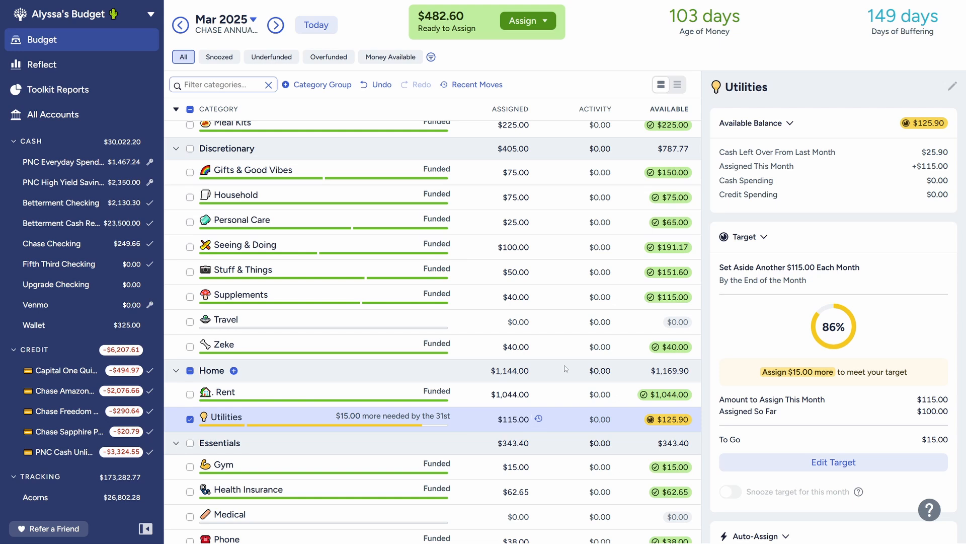
left_click(190, 420)
Step: Examine the March balance and target details of the category just below Travel and of Services & Fees
left_click(353, 347)
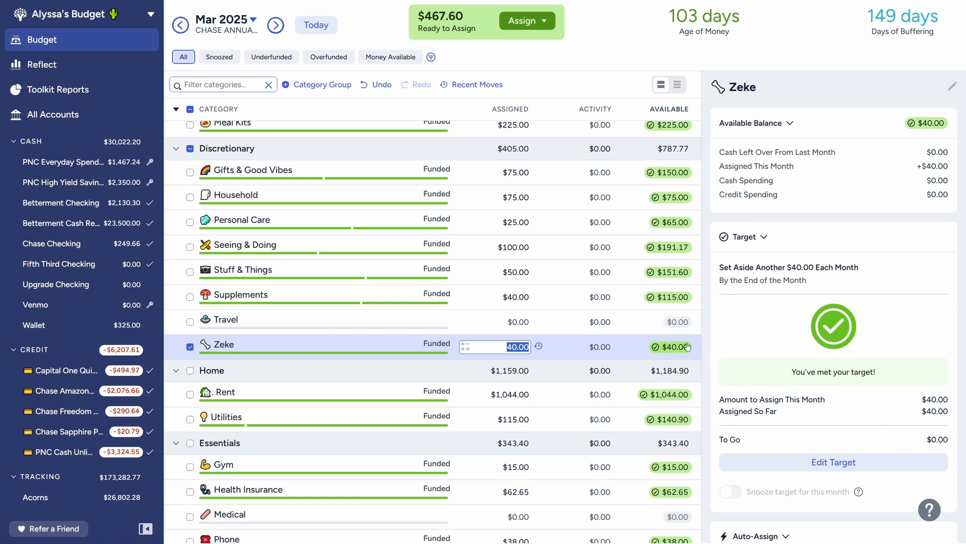
mouse_move(688, 345)
left_click(190, 347)
scroll(212, 332, "down", 3)
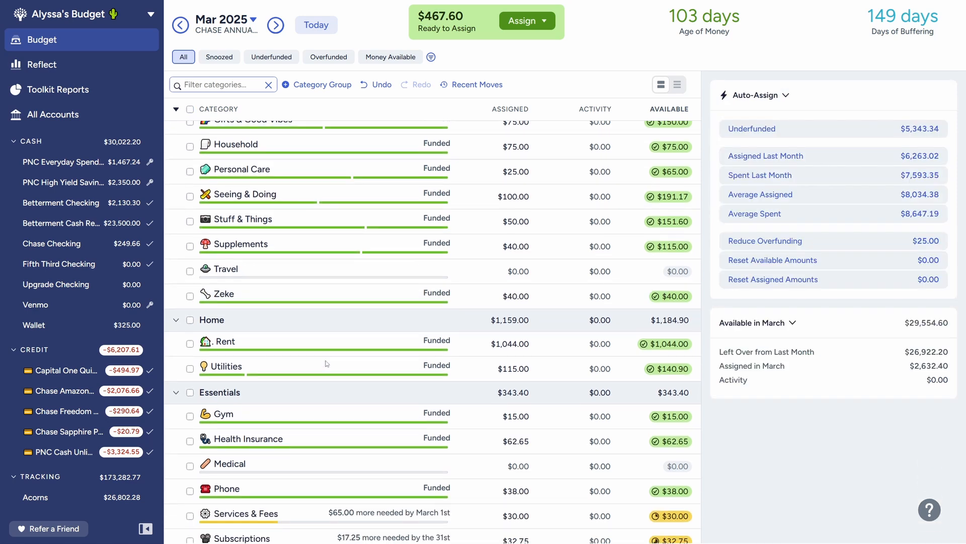
scroll(216, 327, "down", 1)
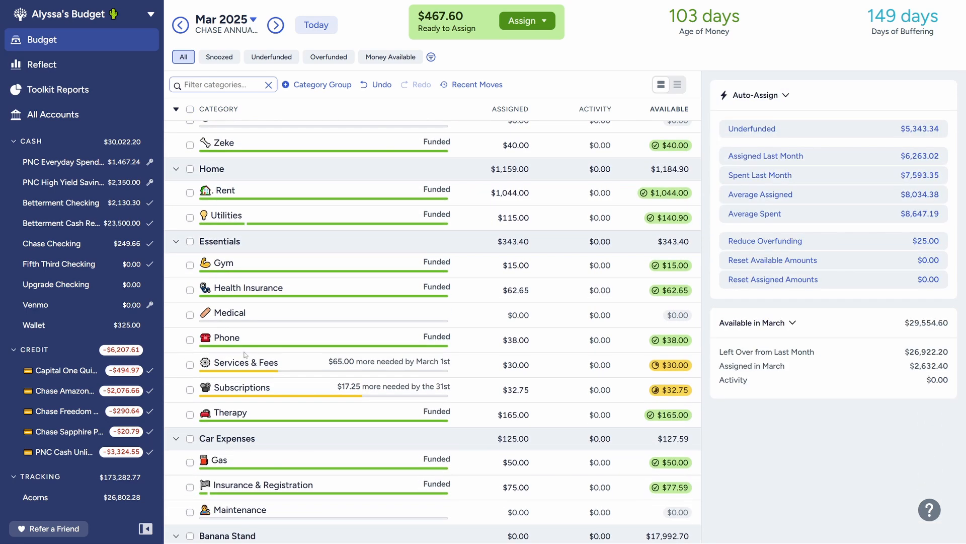
left_click(290, 366)
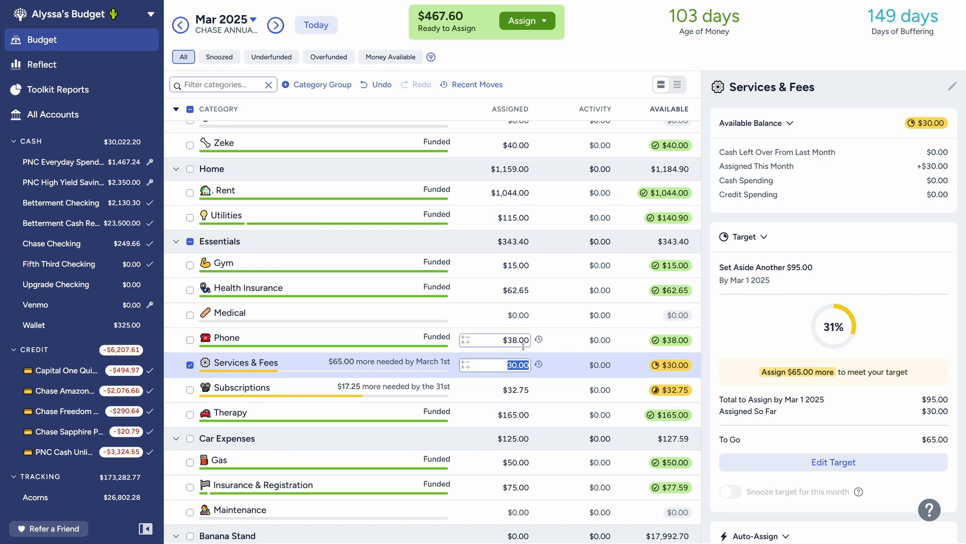
scroll(651, 374, "down", 1)
scroll(651, 375, "down", 1)
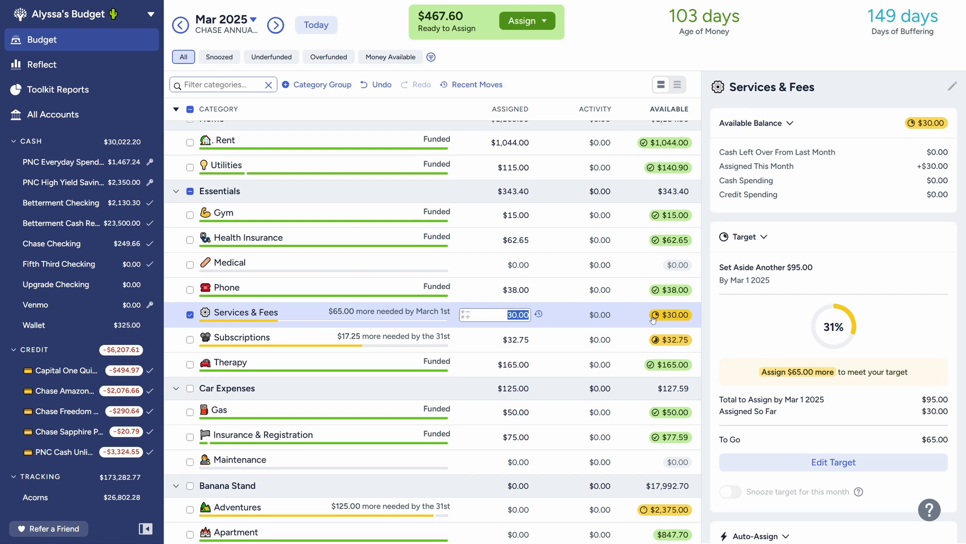
mouse_move(656, 316)
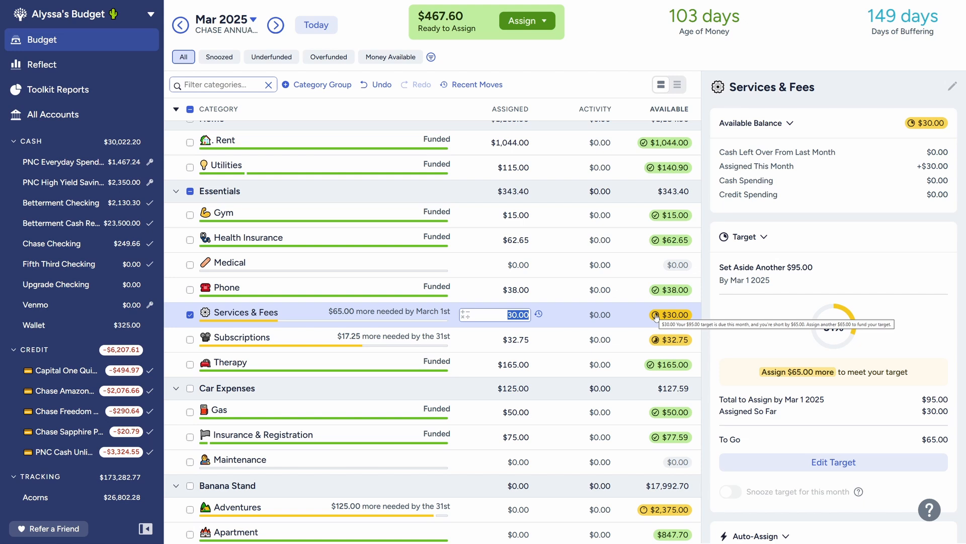
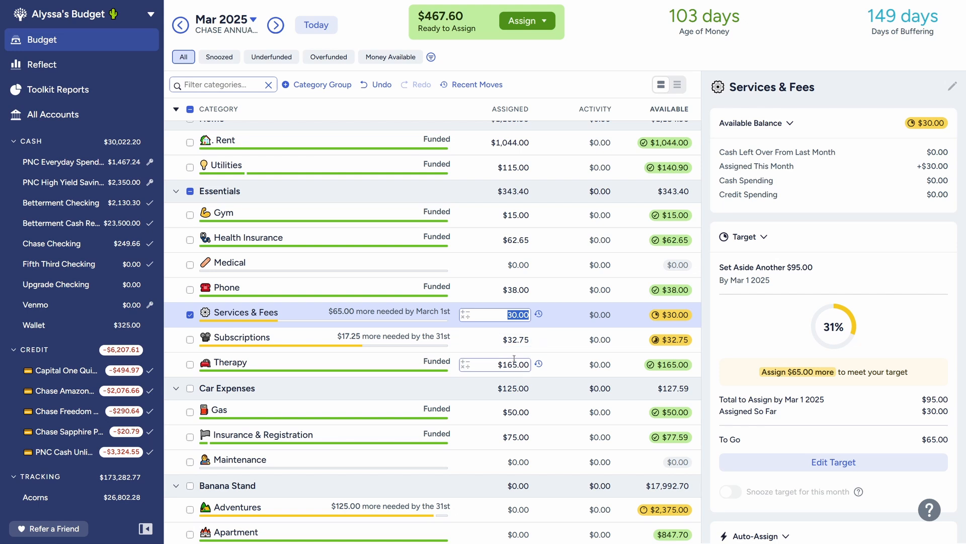
Step: Set the March amount assigned to Subscriptions to 50 and deselect the category
scroll(419, 383, "down", 1)
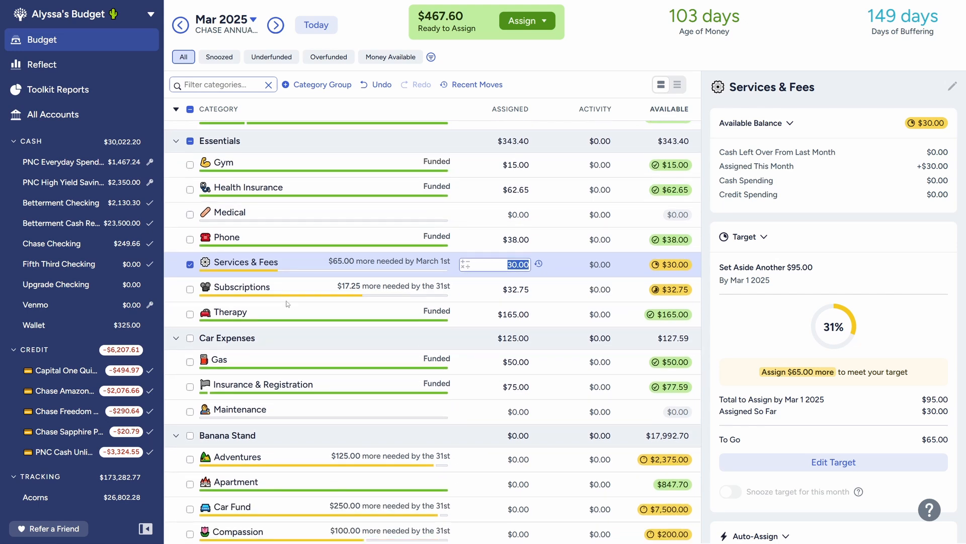
left_click(295, 288)
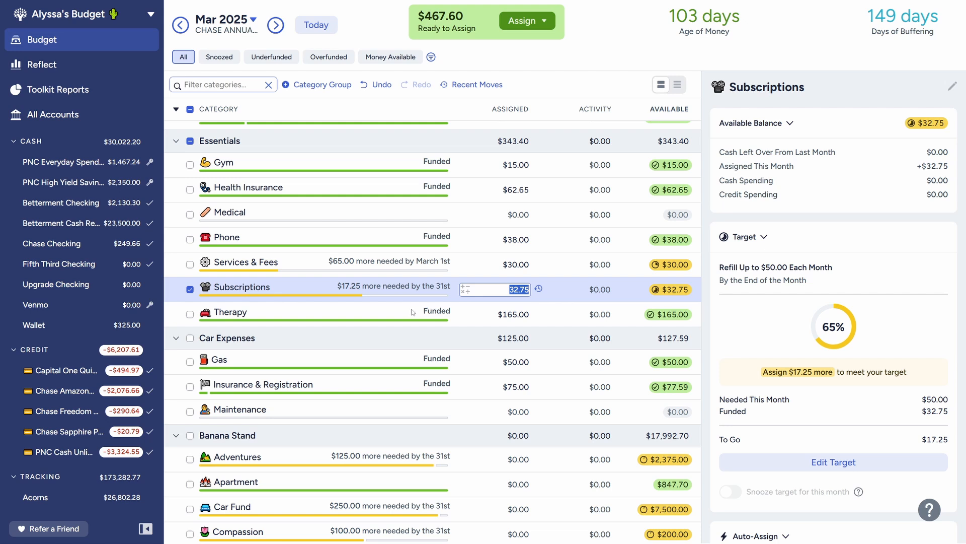
type("50")
key("Return")
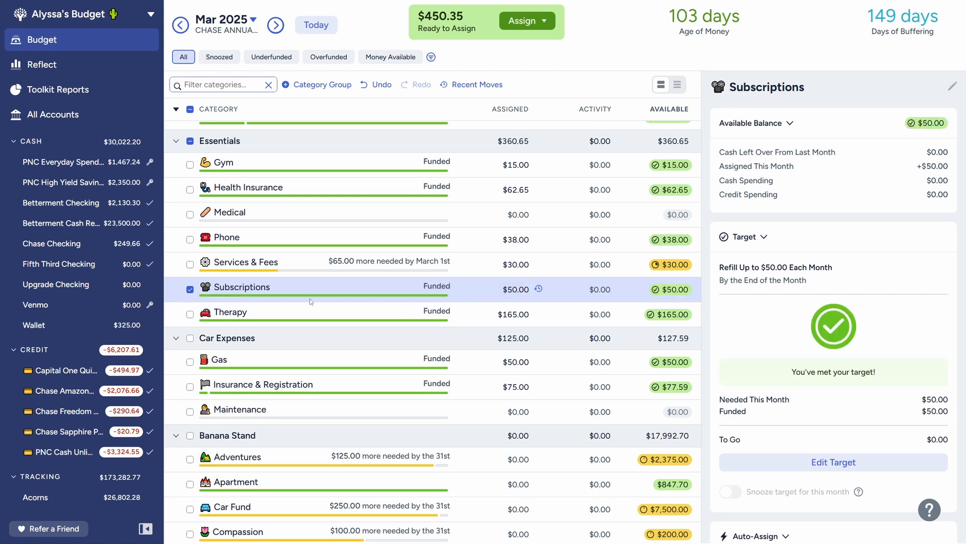
left_click(190, 290)
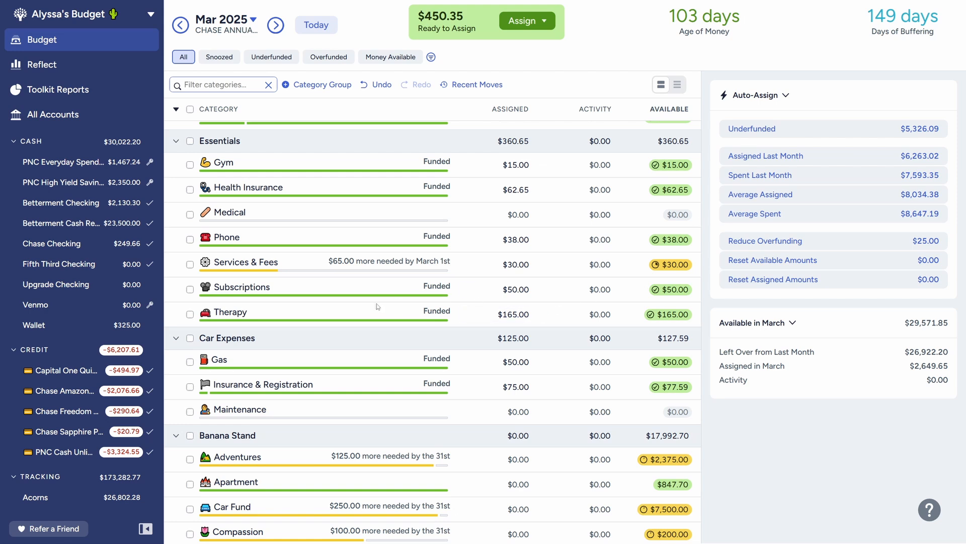
Step: Change the monthly Gas target to 45 and have it set aside another 45 each month
scroll(418, 343, "down", 1)
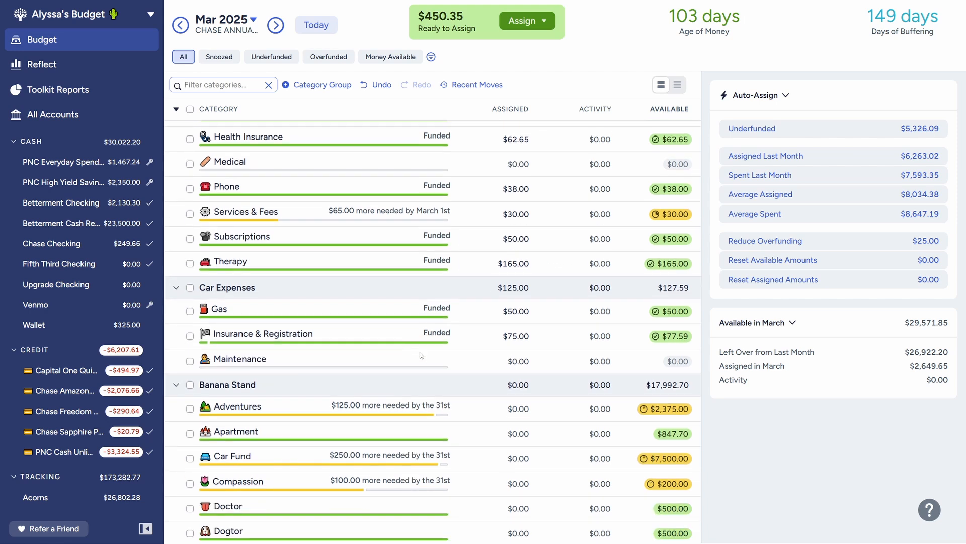
left_click(364, 308)
left_click(787, 459)
type("45")
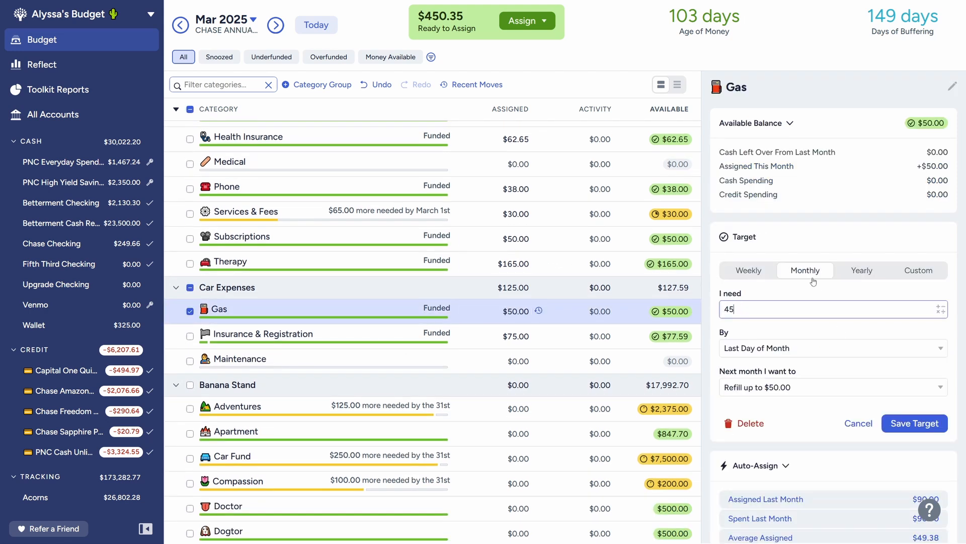
left_click(815, 325)
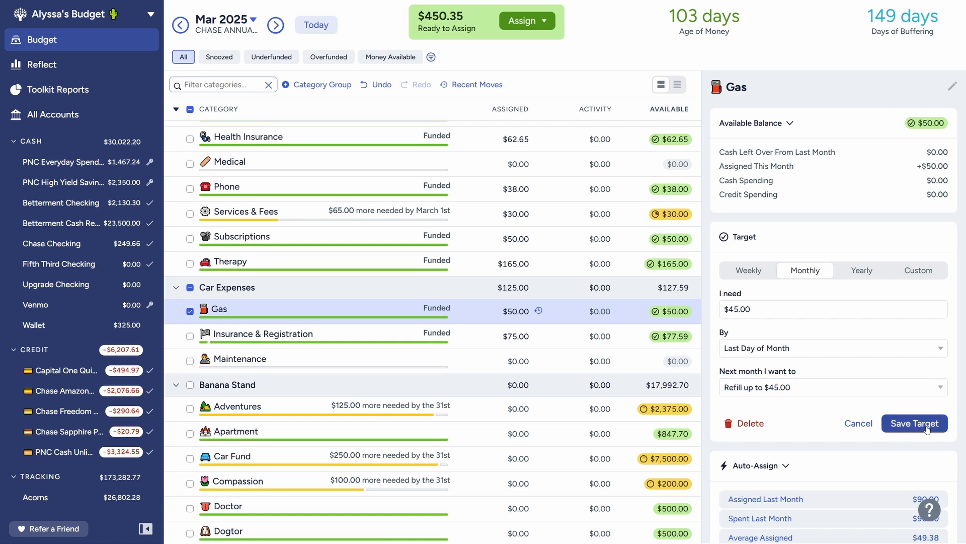
left_click(775, 394)
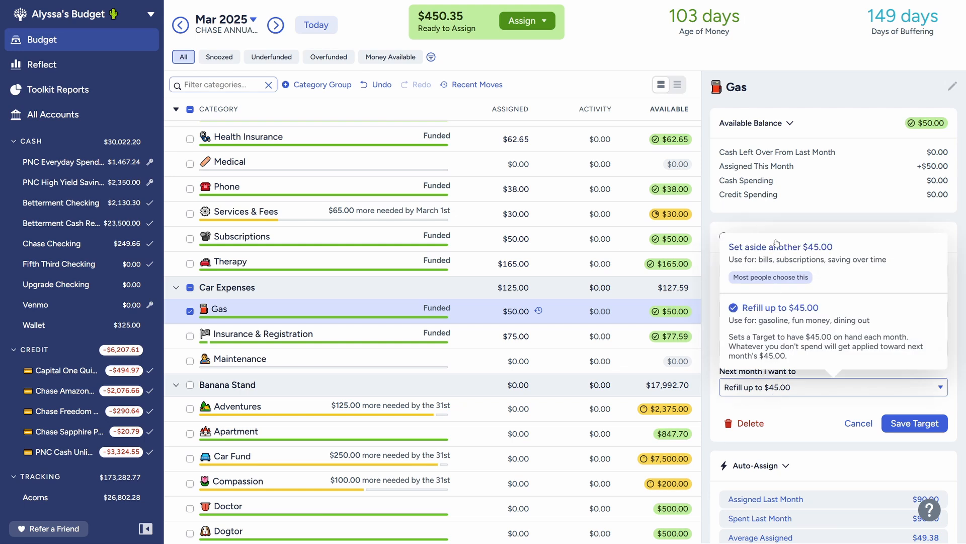
left_click(779, 258)
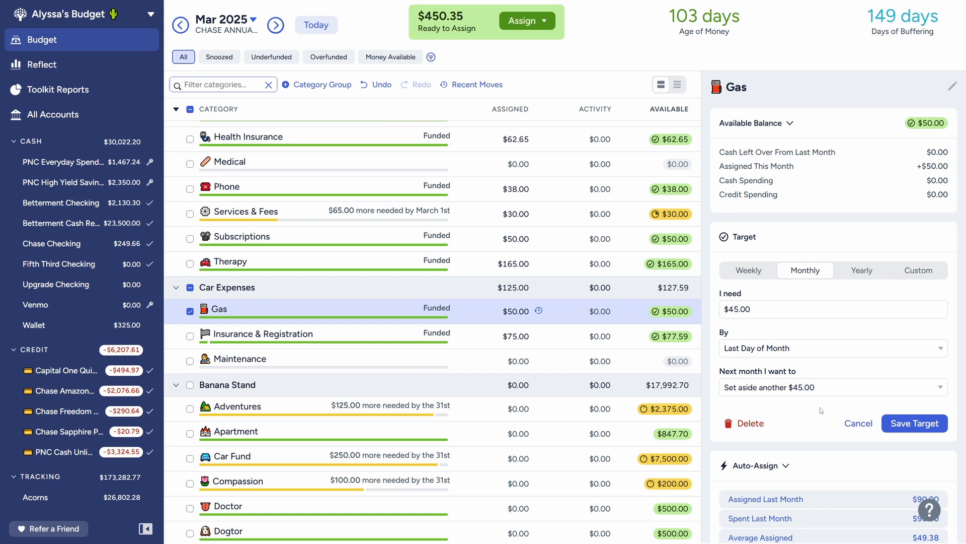
left_click(921, 429)
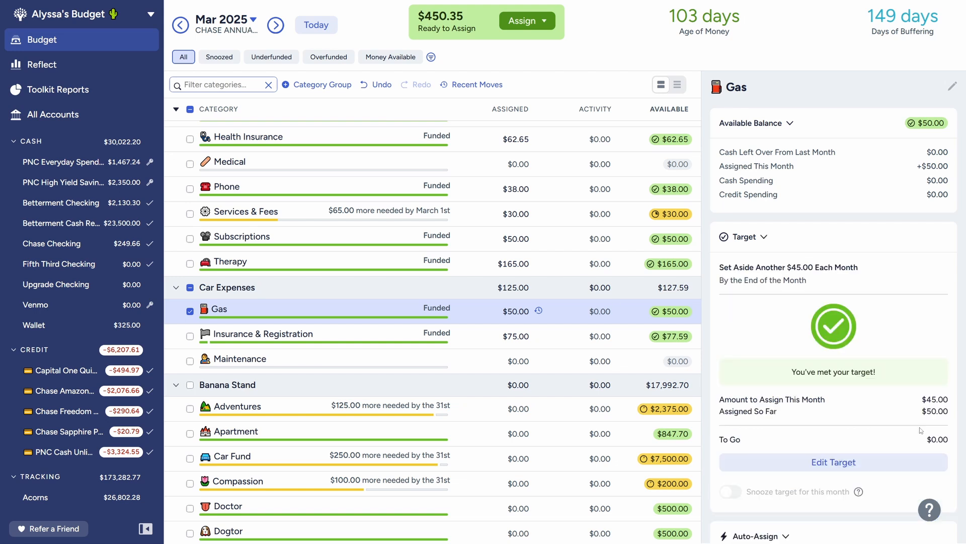
Step: Move 5 from the March Gas balance to Inflow: Ready to Assign
left_click(668, 312)
type("5")
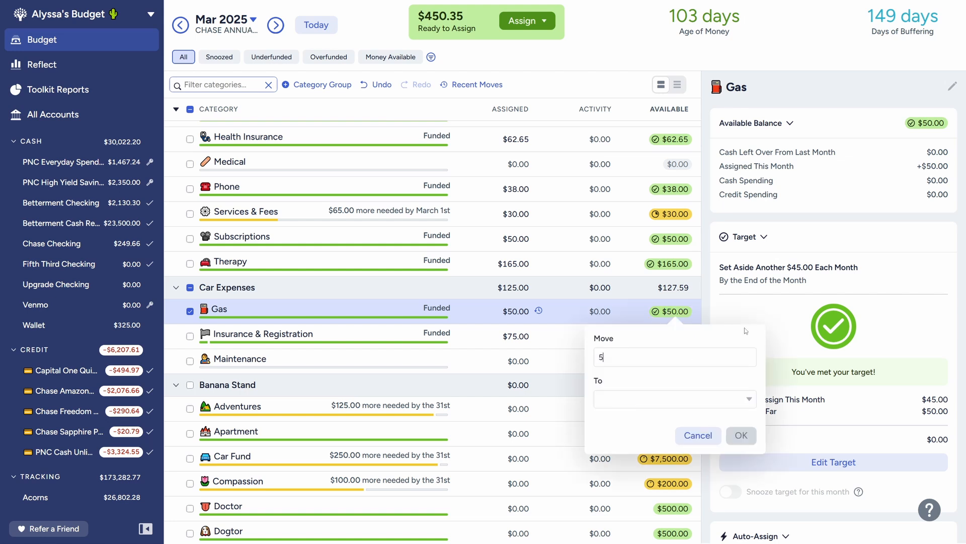
left_click(653, 401)
left_click(639, 207)
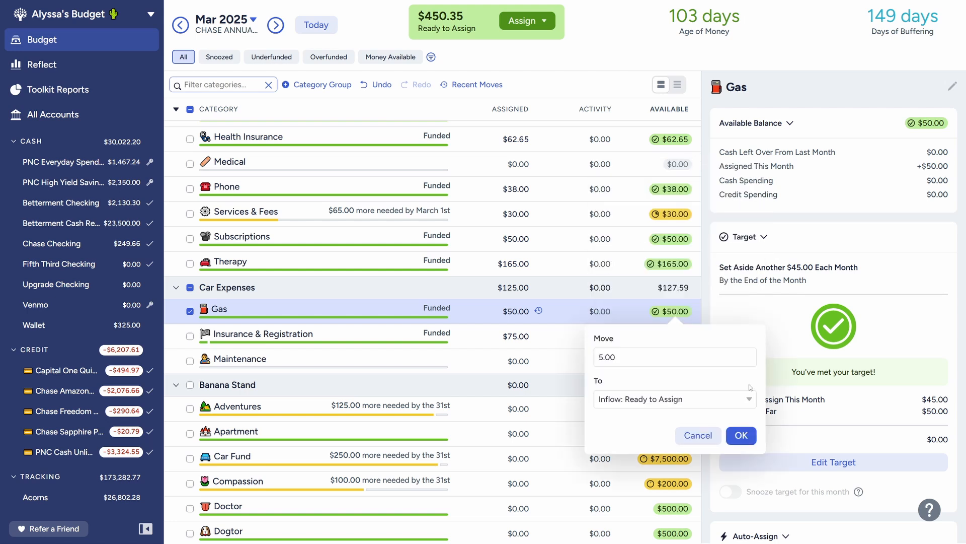
left_click(741, 435)
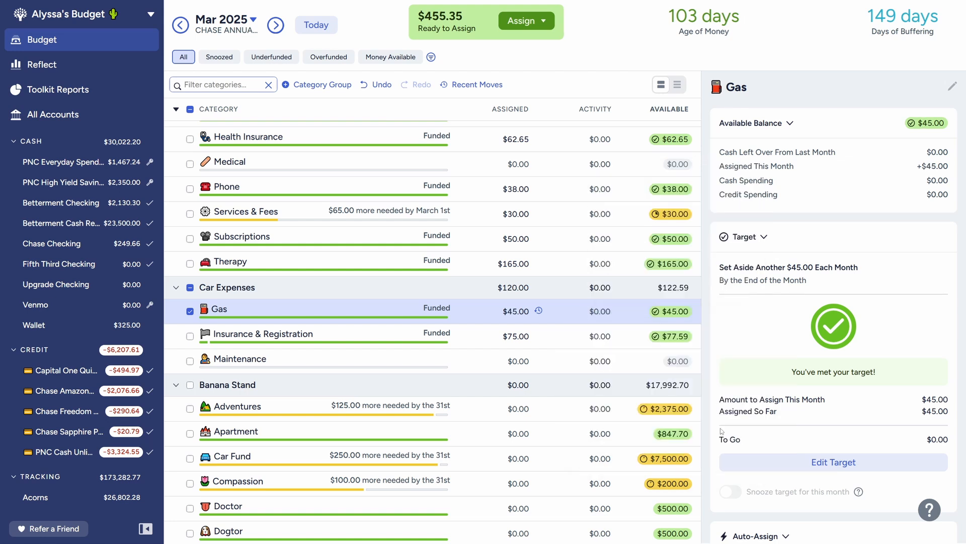
Step: Check the Insurance & Registration target and assign 125 to Adventures for March
left_click(331, 339)
scroll(337, 322, "down", 2)
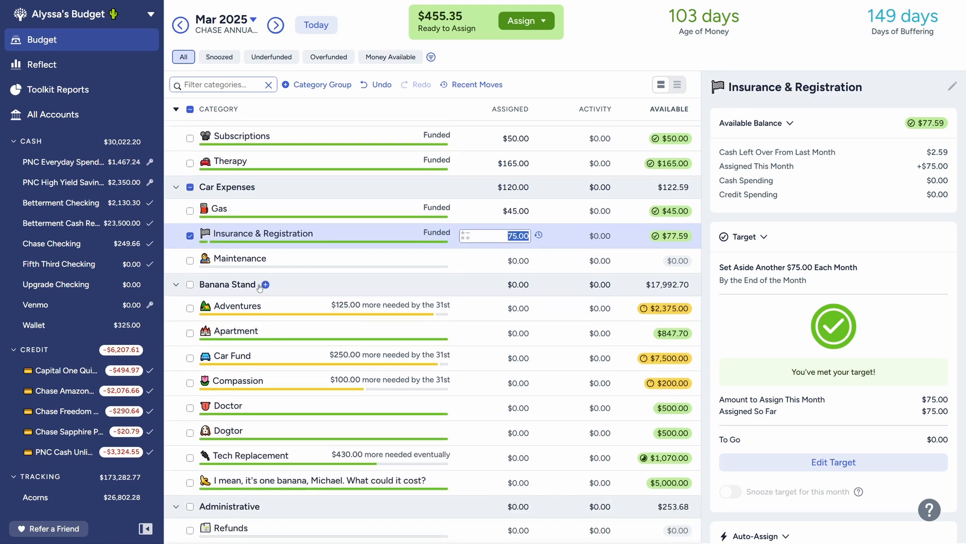
left_click(337, 308)
scroll(426, 336, "down", 1)
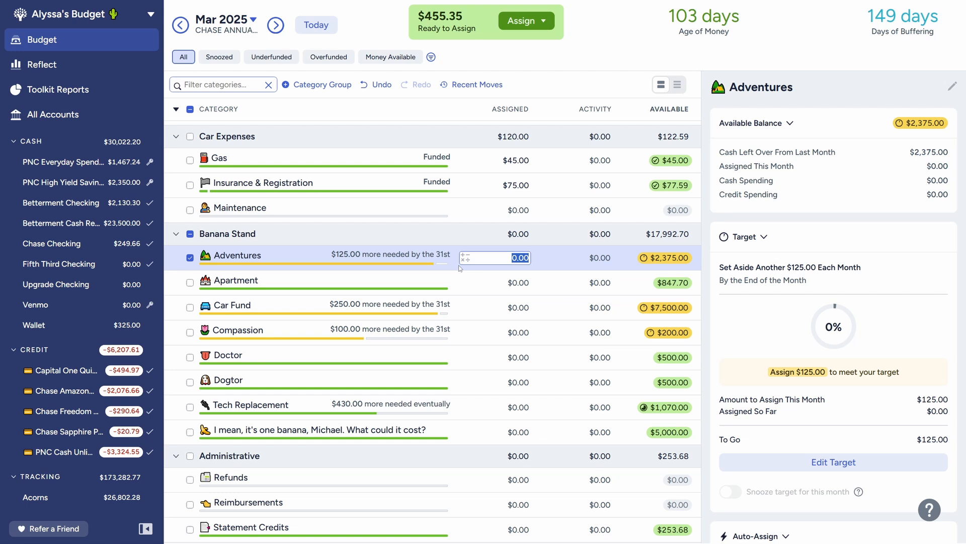
type("125")
key("Return")
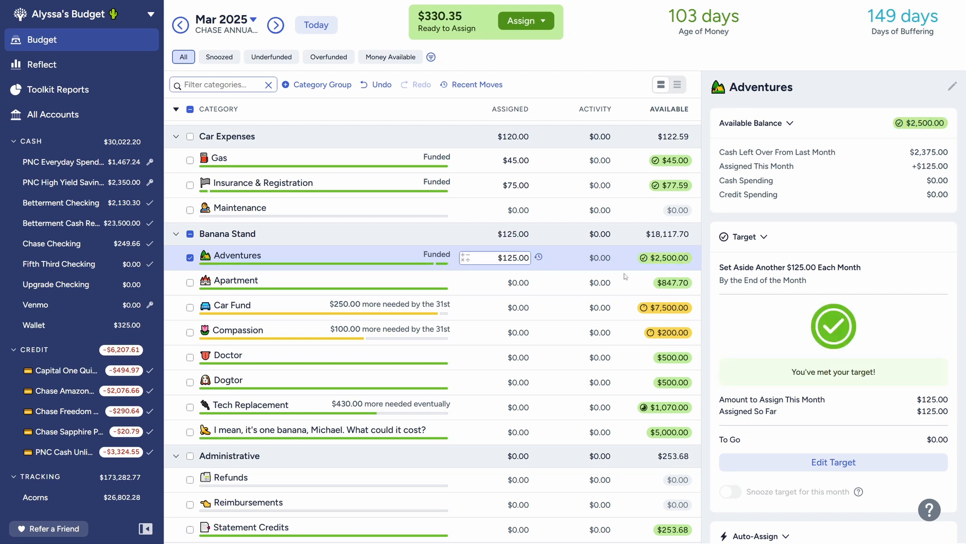
Step: Lower the monthly Adventures target to 100 and save it
left_click(843, 466)
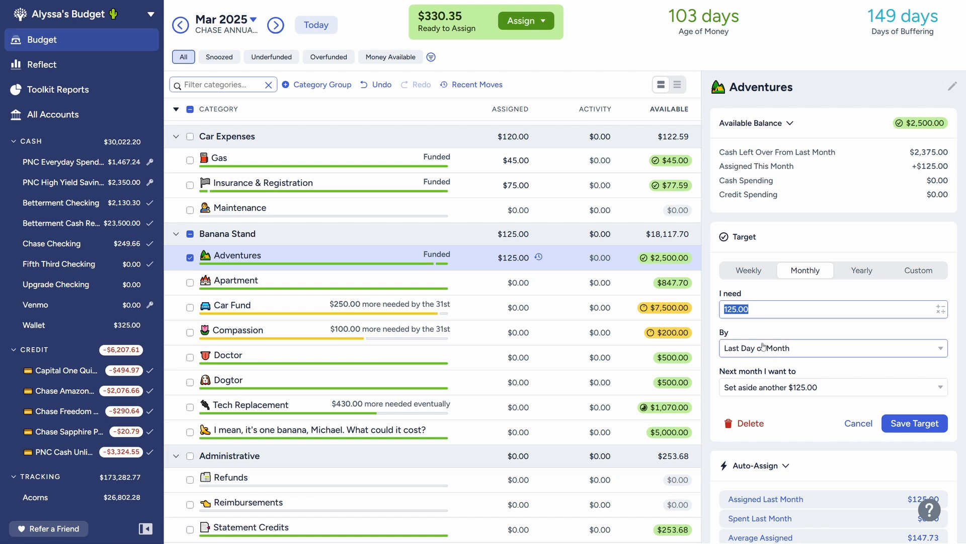
type("100")
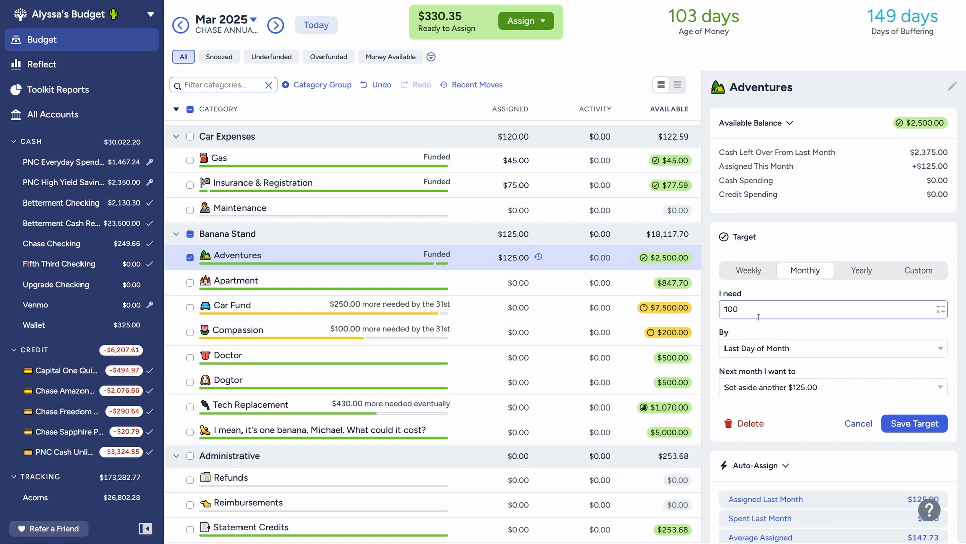
left_click(915, 424)
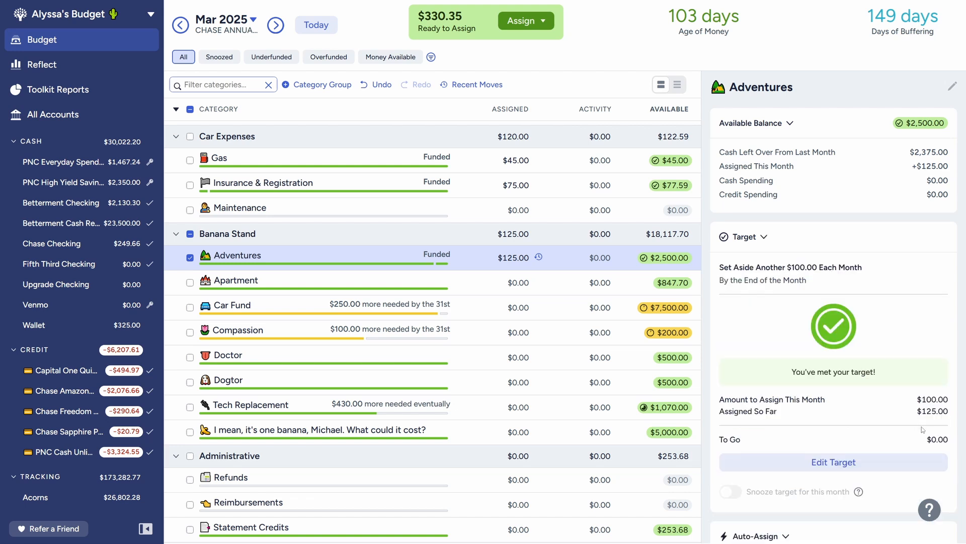
Step: Create a monthly target for Apartment that sets aside another 70 by the last day of the month
left_click(291, 280)
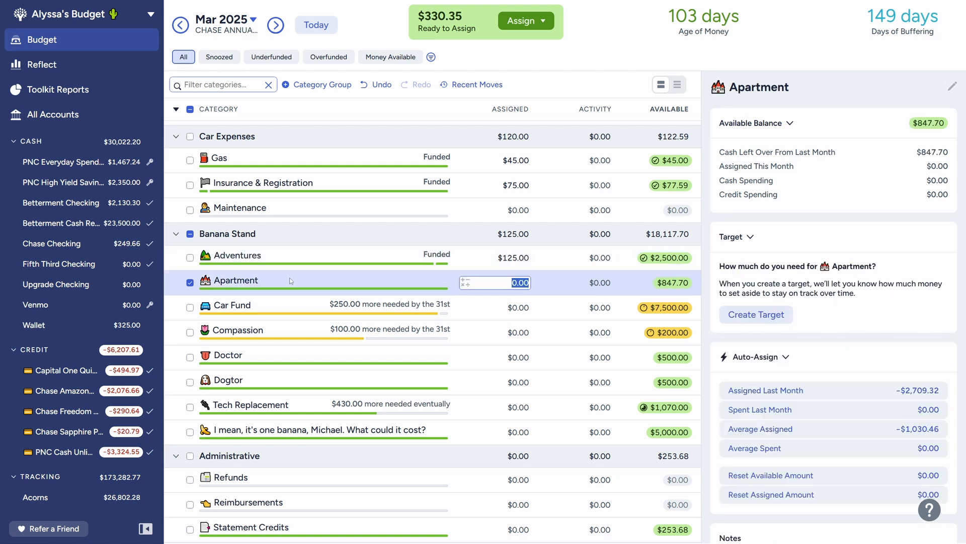
left_click(758, 315)
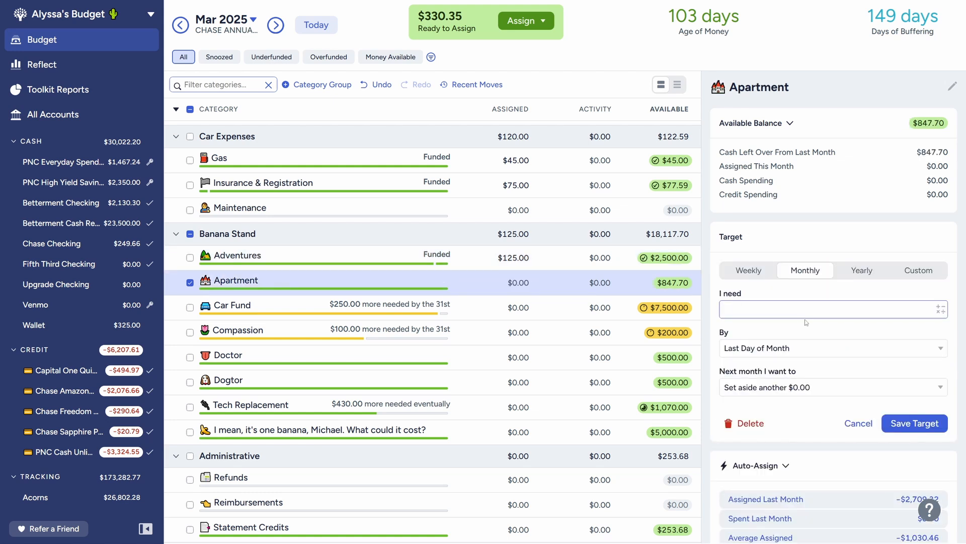
type("70")
left_click(915, 423)
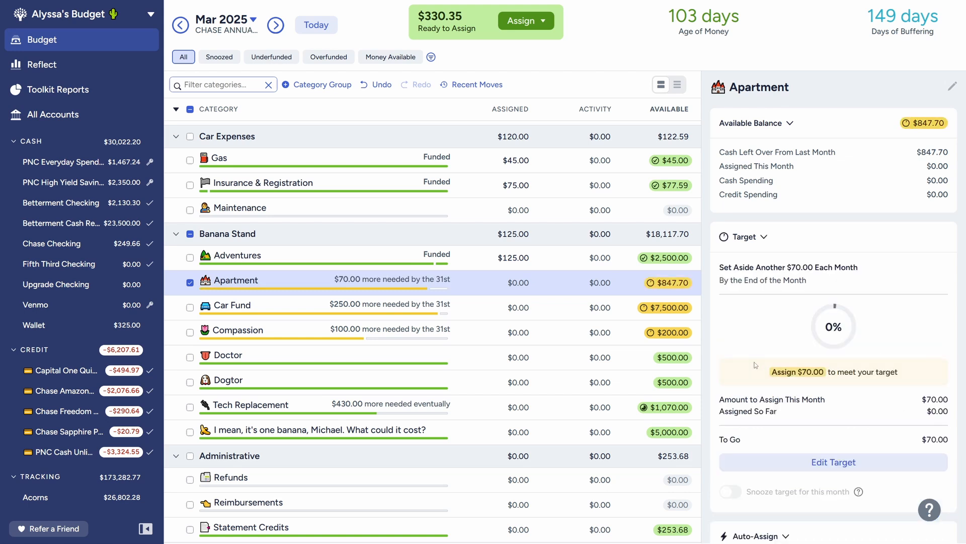
left_click(515, 283)
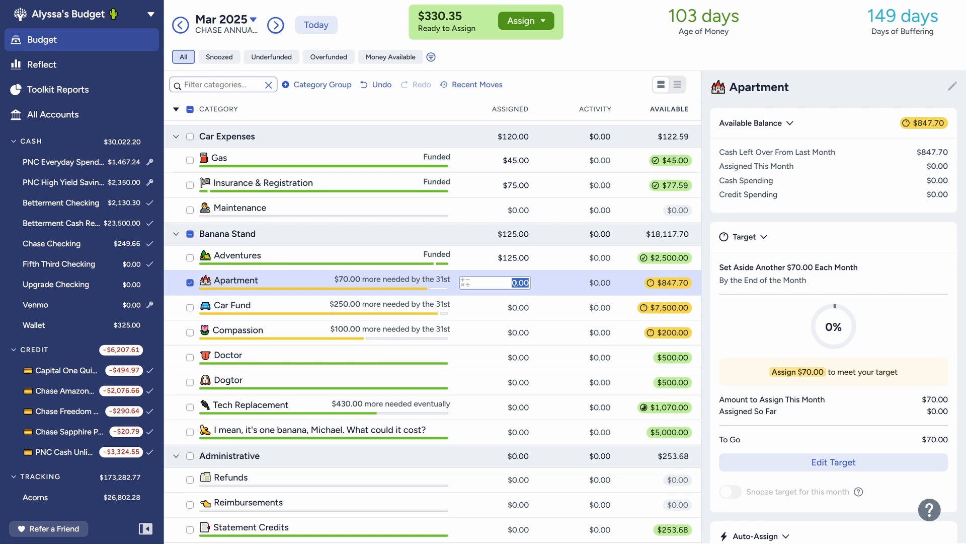
left_click(190, 282)
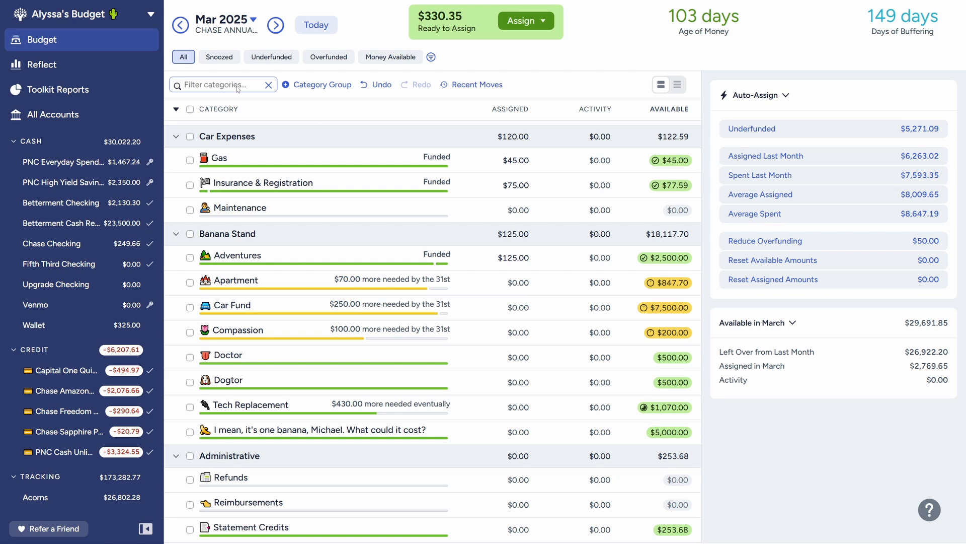
Step: In the February budget, move 1000 from "I mean, it's one banana, Michael. What could it cost?" to Car Fund
left_click(182, 25)
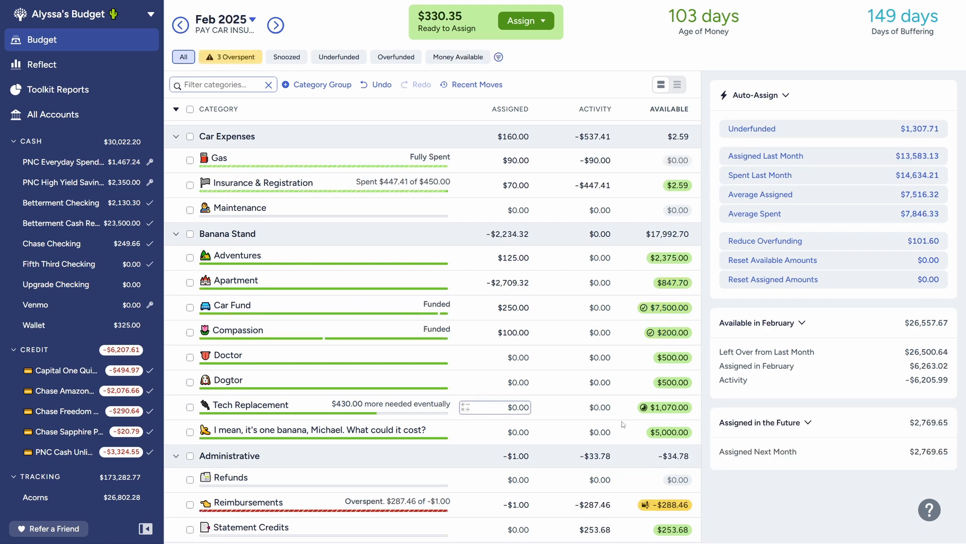
left_click(670, 433)
type("1000")
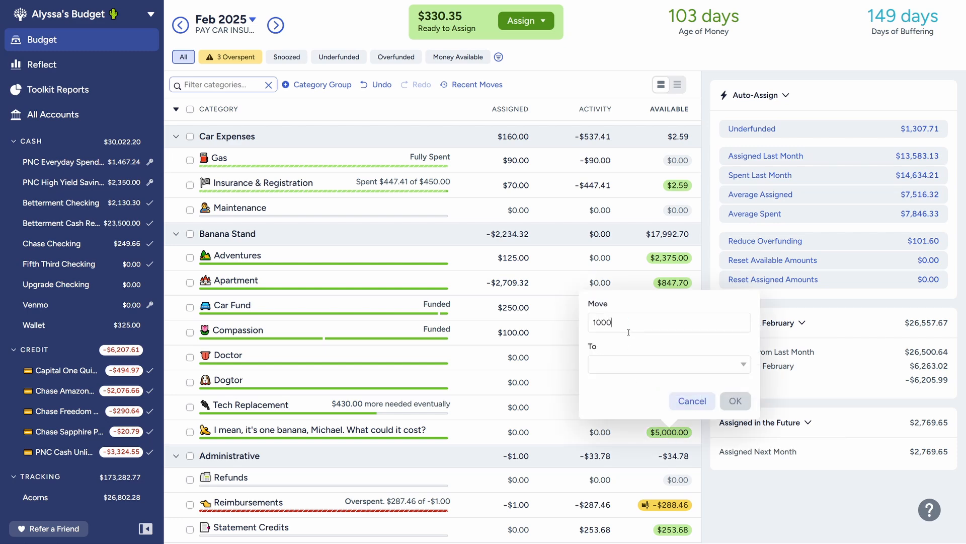
left_click(629, 366)
scroll(635, 281, "down", 5)
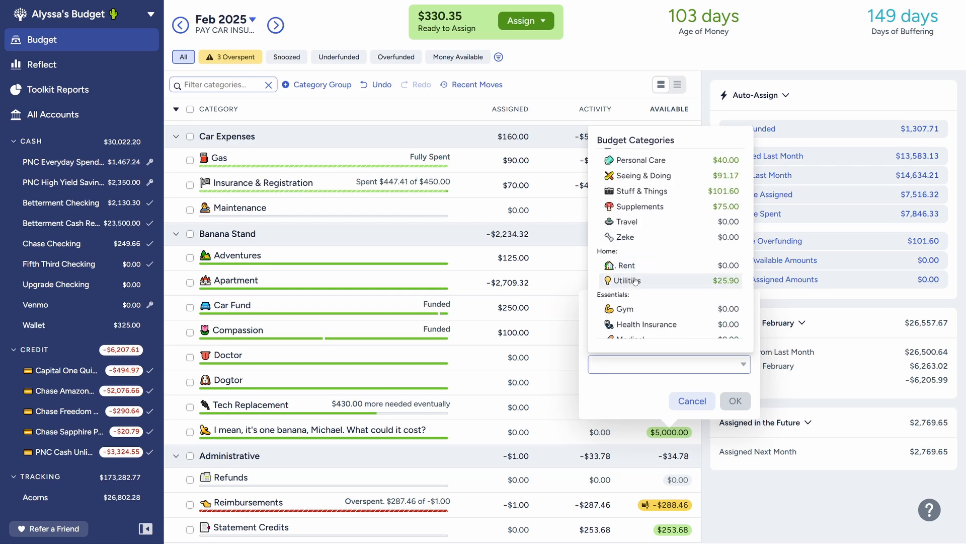
scroll(645, 262, "down", 10)
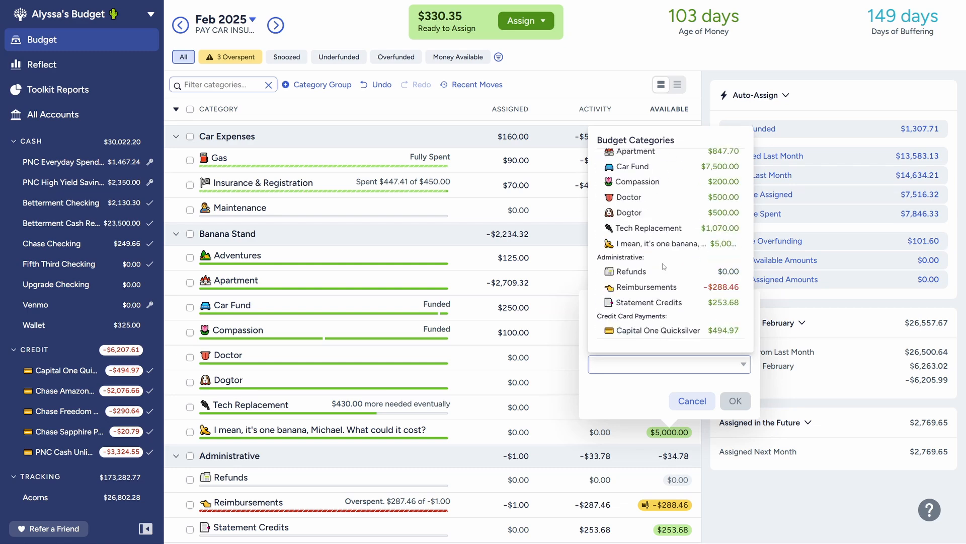
scroll(664, 267, "up", 2)
left_click(638, 220)
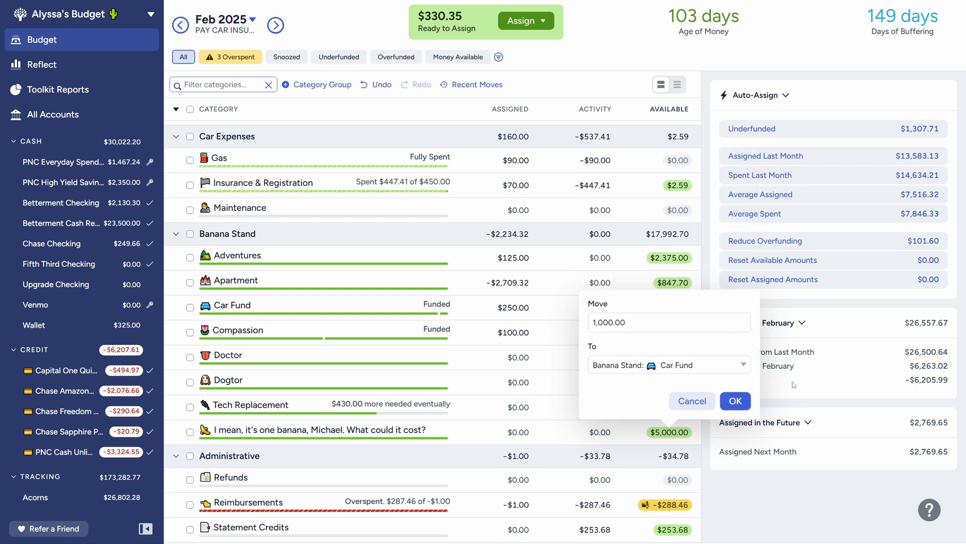
left_click(735, 401)
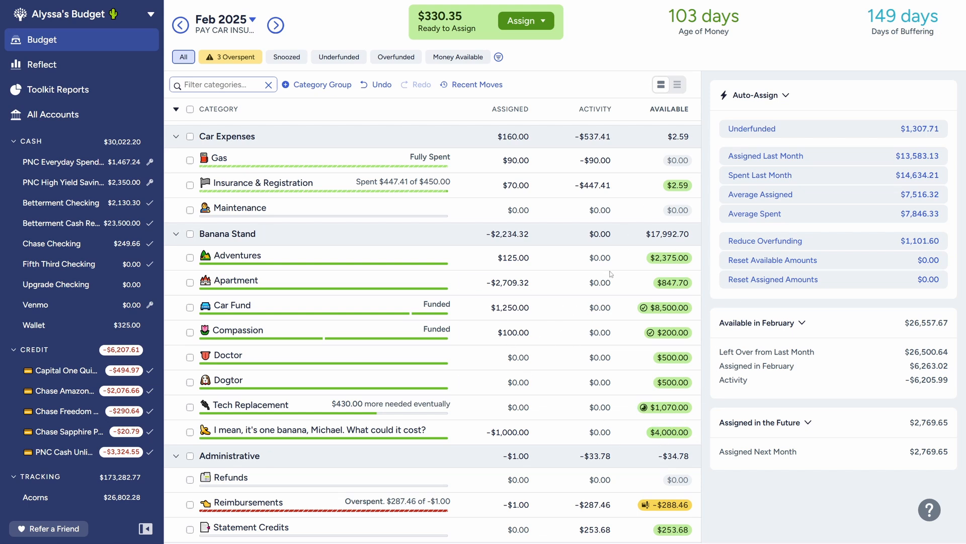
Step: Review the February balance and target details of Tech Replacement, Car Fund, Adventures and the "I mean, it's one banana, Michael" category
left_click(668, 416)
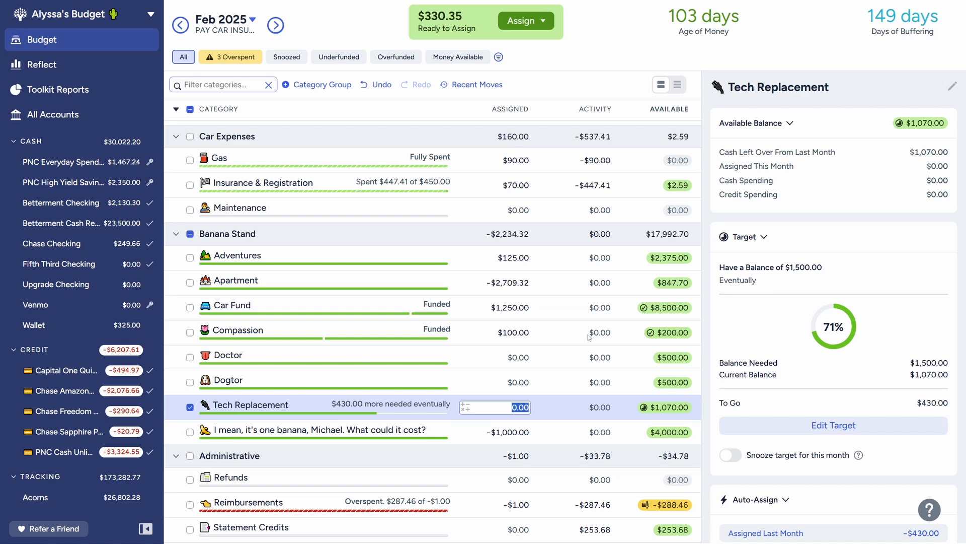
left_click(389, 310)
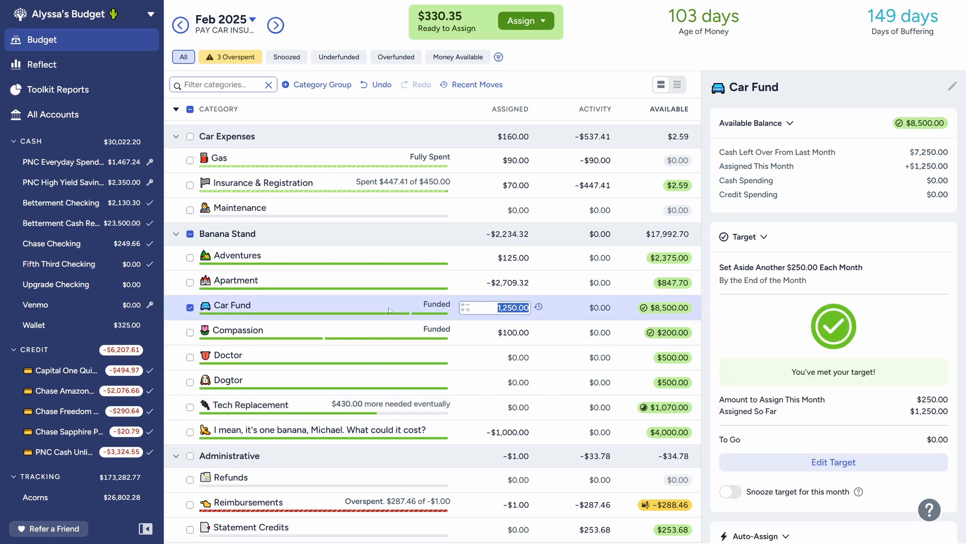
left_click(400, 262)
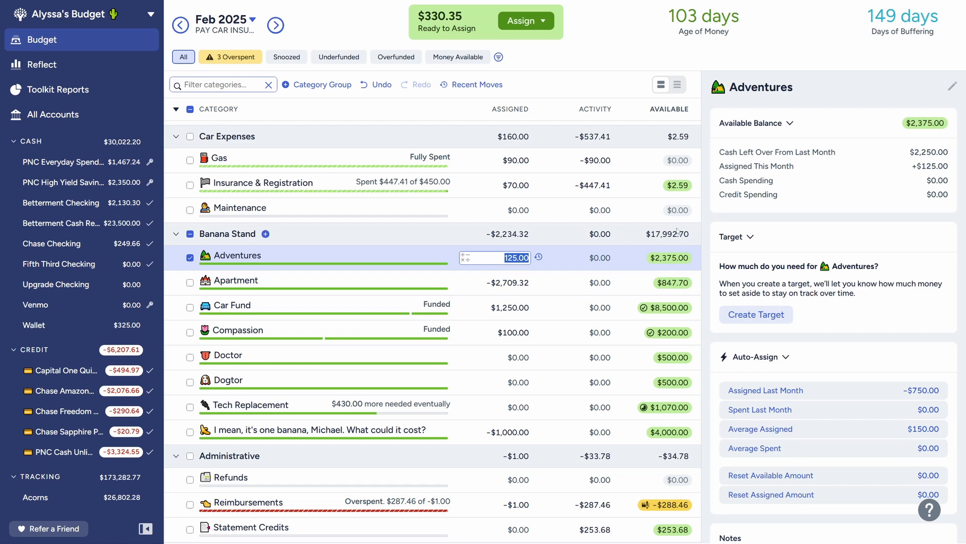
left_click(190, 257)
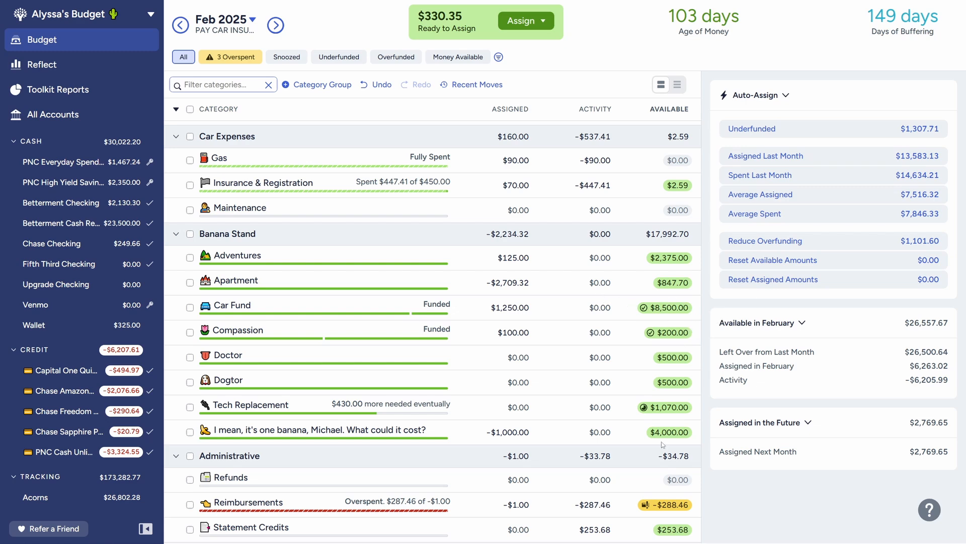
left_click(418, 433)
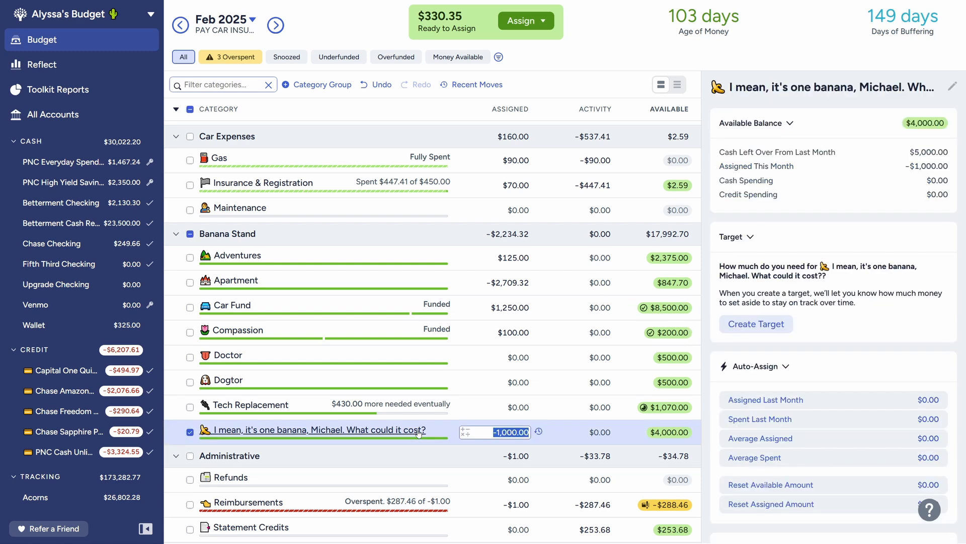
Step: In the March 2025 budget, create a monthly target of 50 for "I mean, it's one banana, Michael. What could it cost?", due the last day of the month
left_click(276, 24)
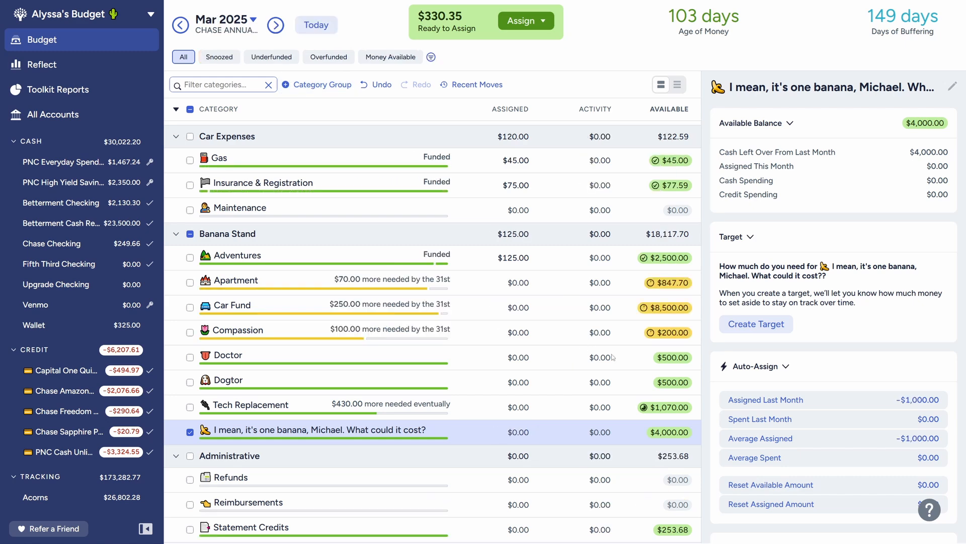
left_click(782, 324)
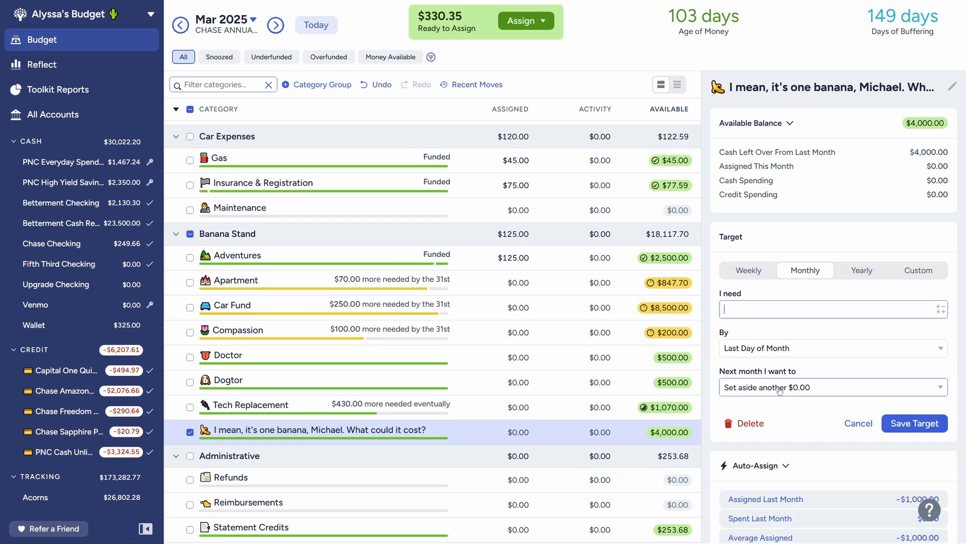
type("50")
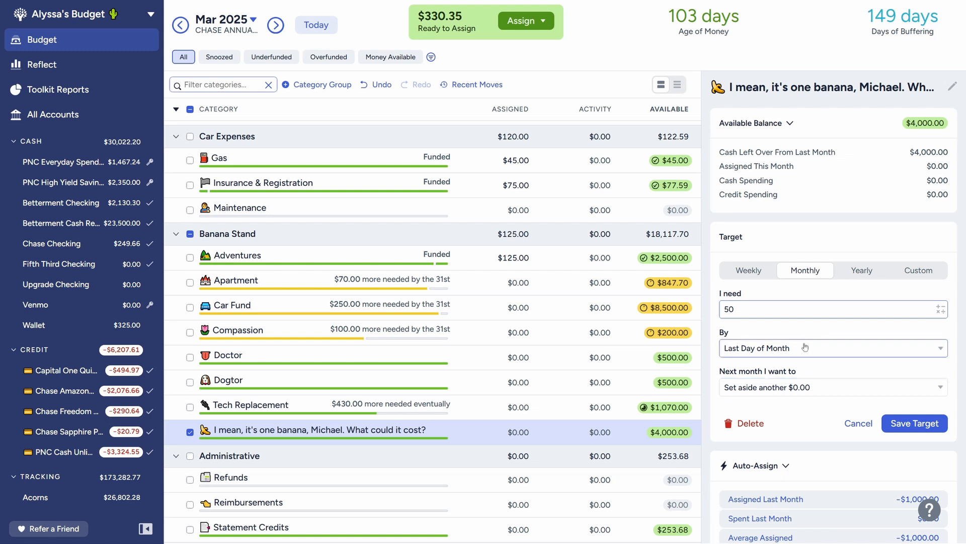
left_click(924, 427)
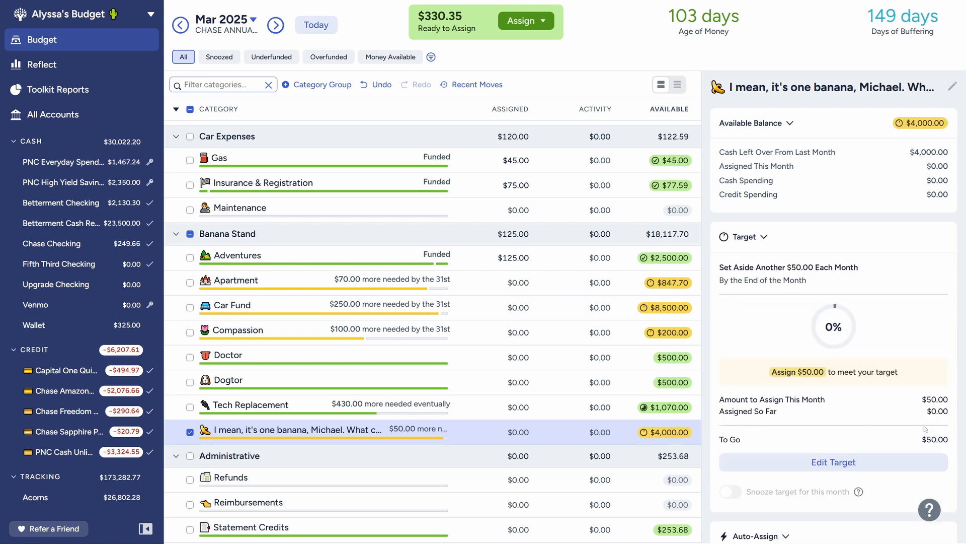
Step: Assign 50 to "I mean, it's one banana, Michael. What could it cost?" in March
left_click(190, 432)
left_click(435, 422)
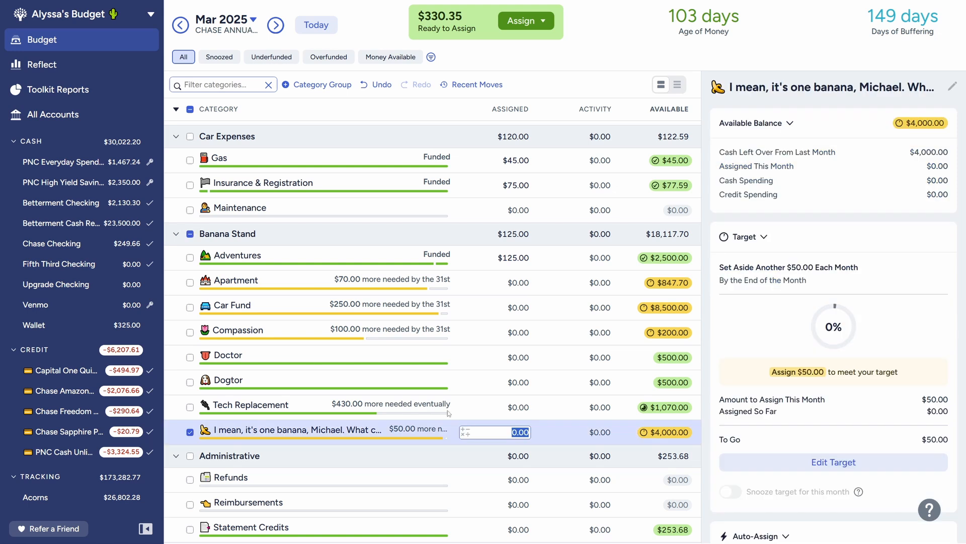
type("50")
key("Return")
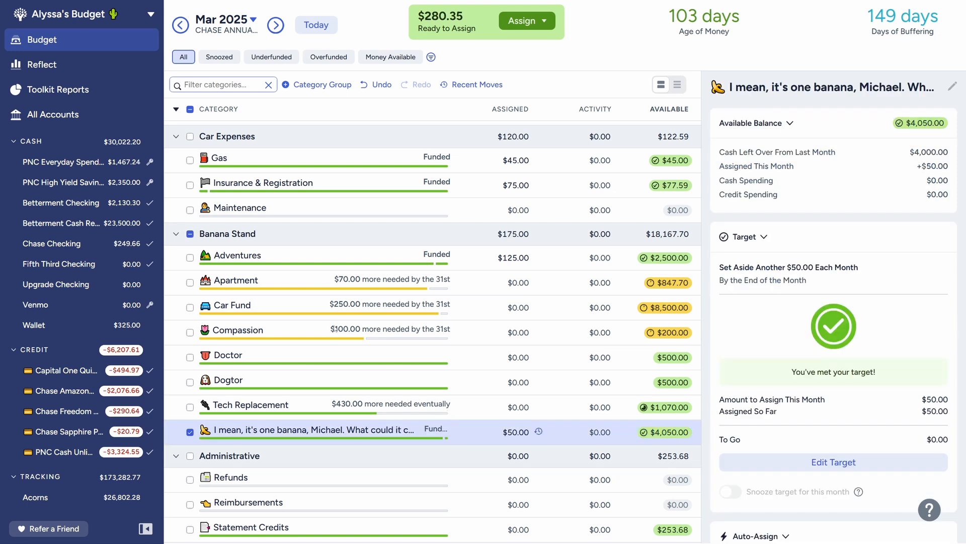
Step: Assign 100 to Compassion in the March budget and deselect the category
left_click(336, 329)
type("1000")
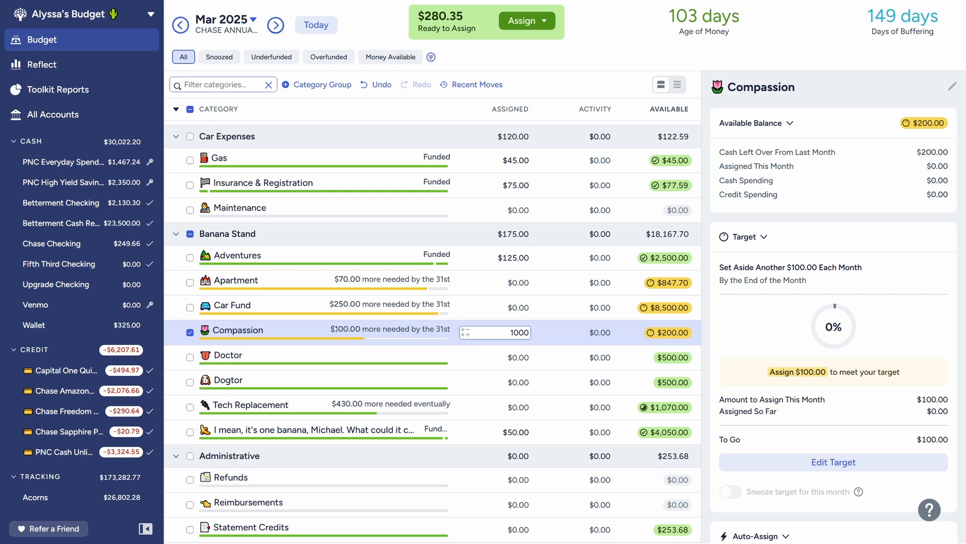
key("Return")
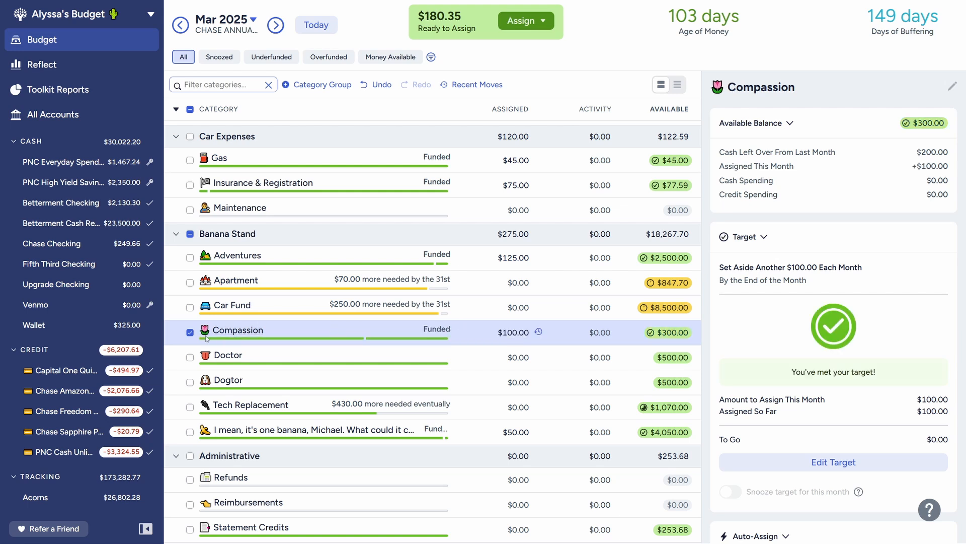
left_click(190, 333)
Step: Lower the monthly Car Fund target to 150 and save it
left_click(246, 305)
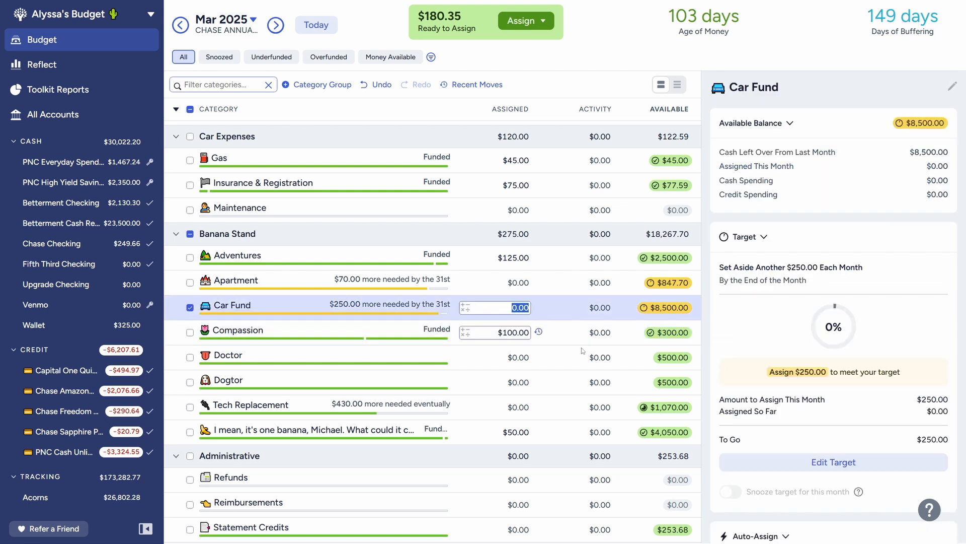
left_click(838, 465)
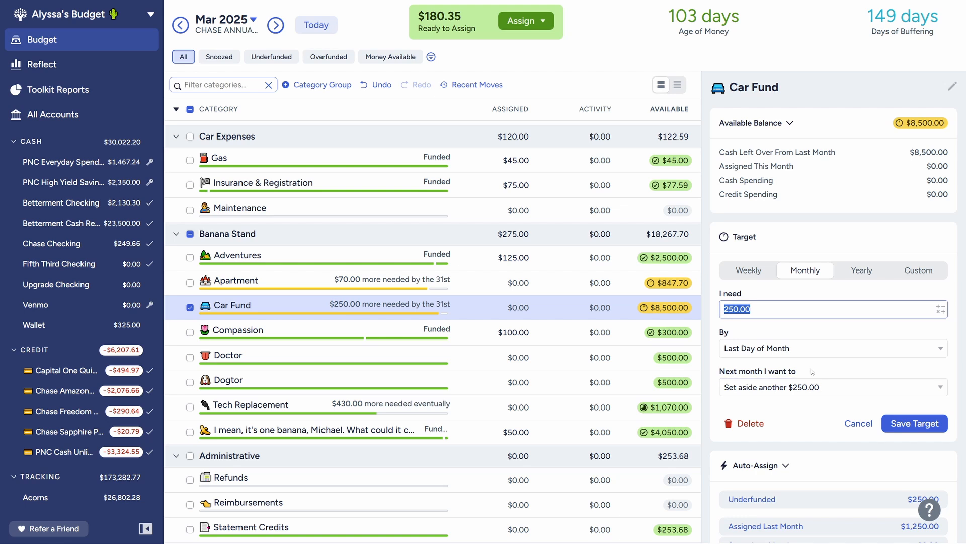
type("150")
left_click(839, 326)
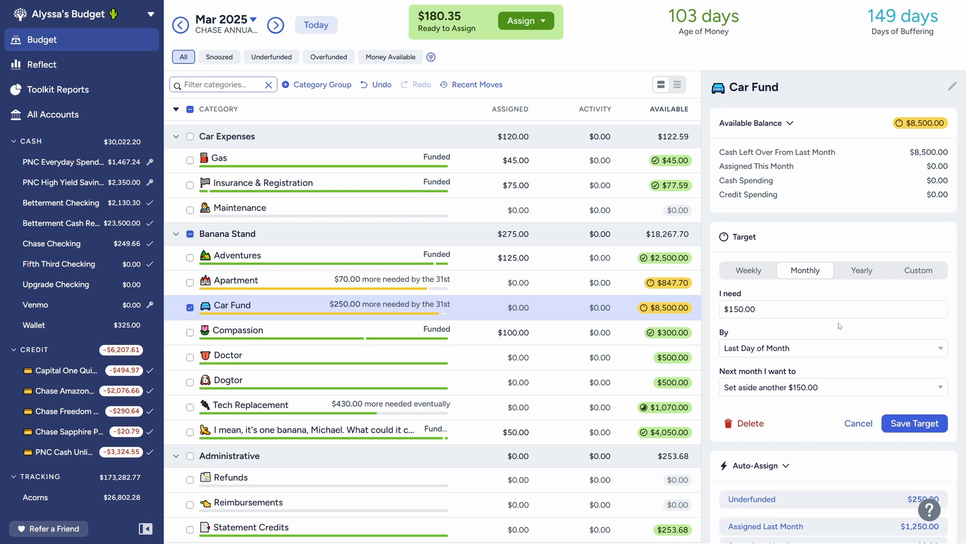
left_click(915, 425)
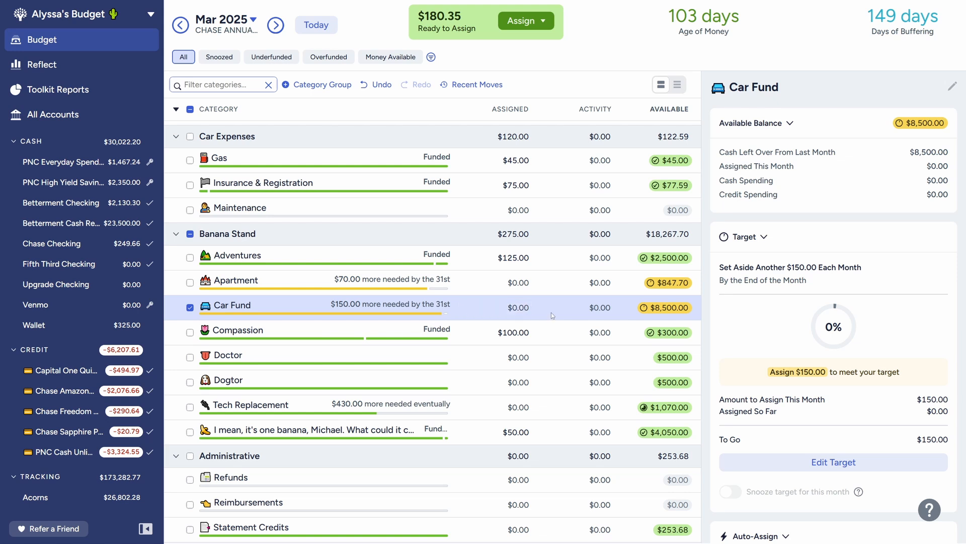
Step: Assign 150 to Car Fund in the March budget and deselect the category
left_click(506, 312)
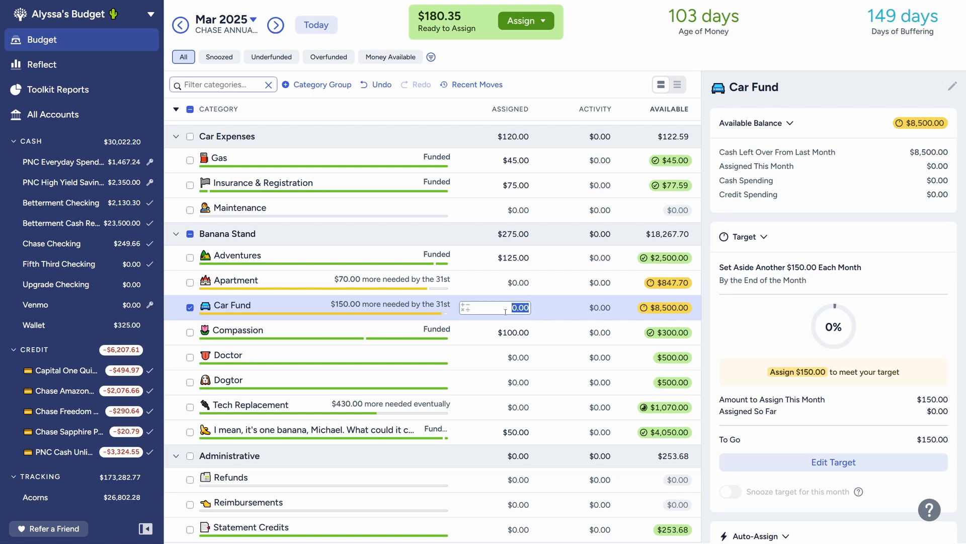
type("150")
key("Return")
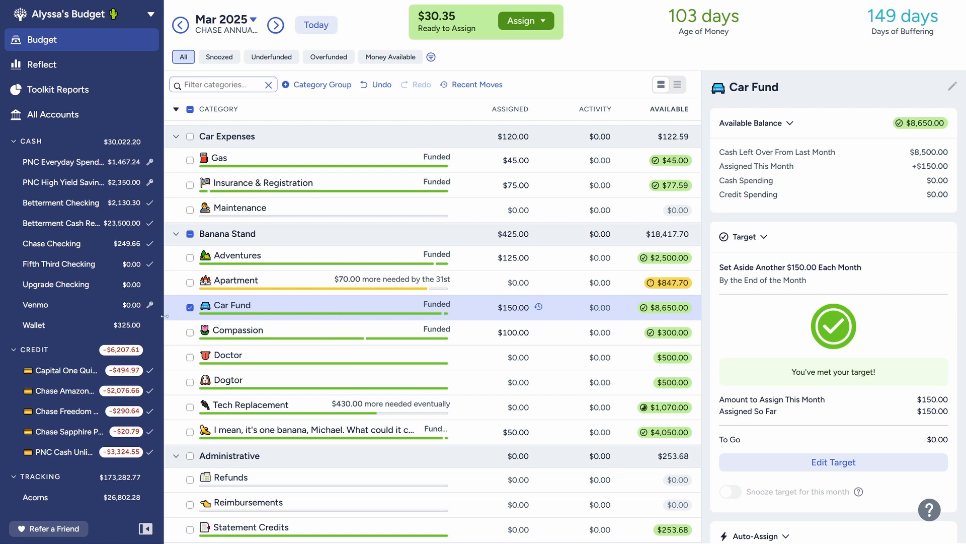
left_click(189, 307)
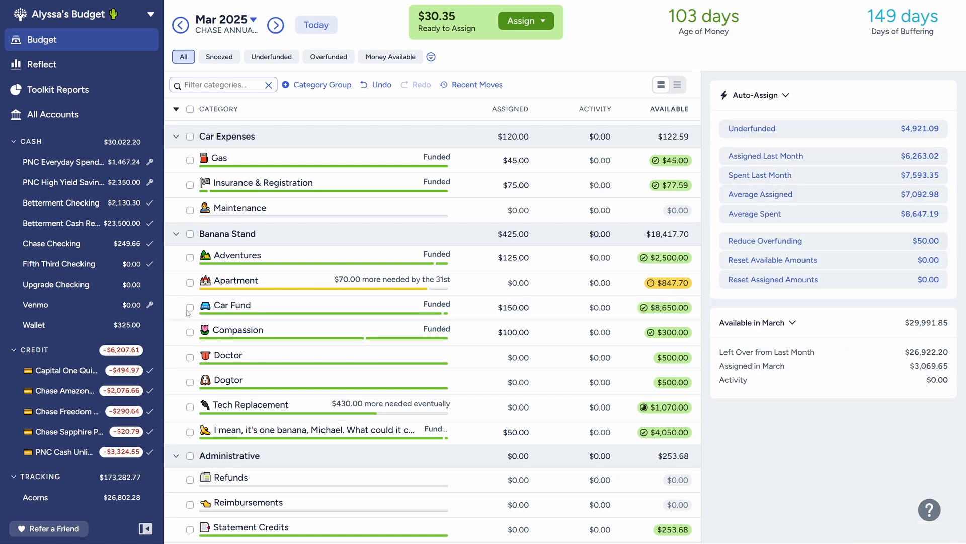
Step: Examine the Apartment target and look through the March categories for any that still need funding
left_click(304, 285)
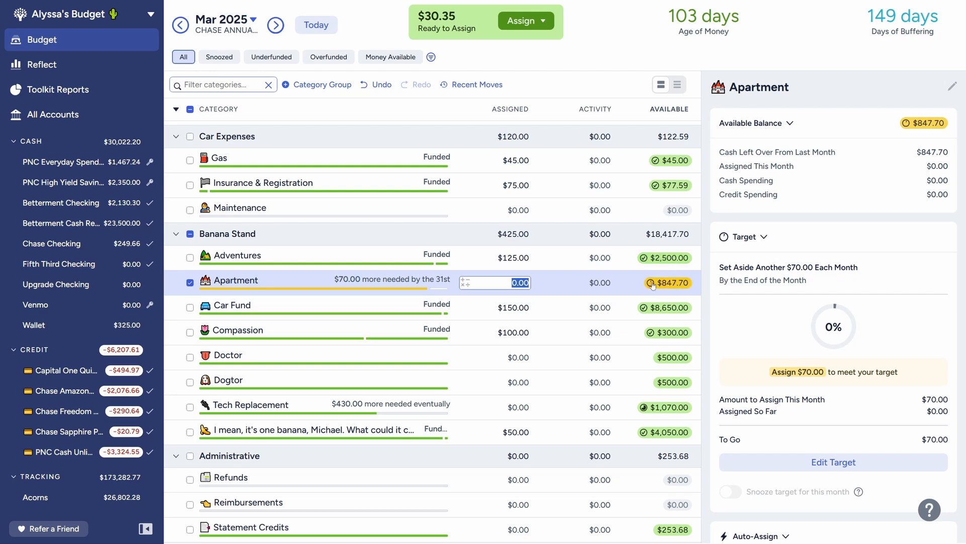
mouse_move(238, 286)
scroll(554, 421, "down", 3)
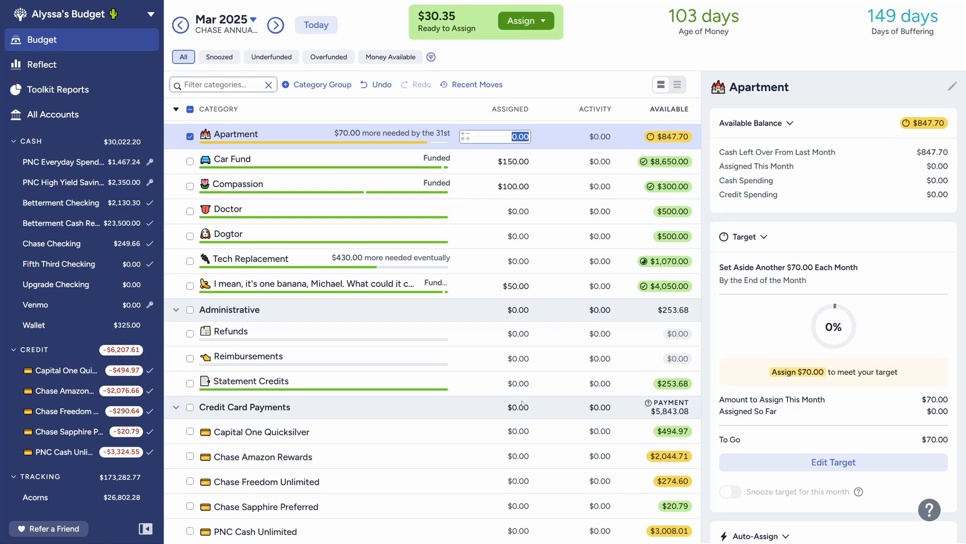
scroll(545, 412, "up", 4)
scroll(520, 401, "up", 2)
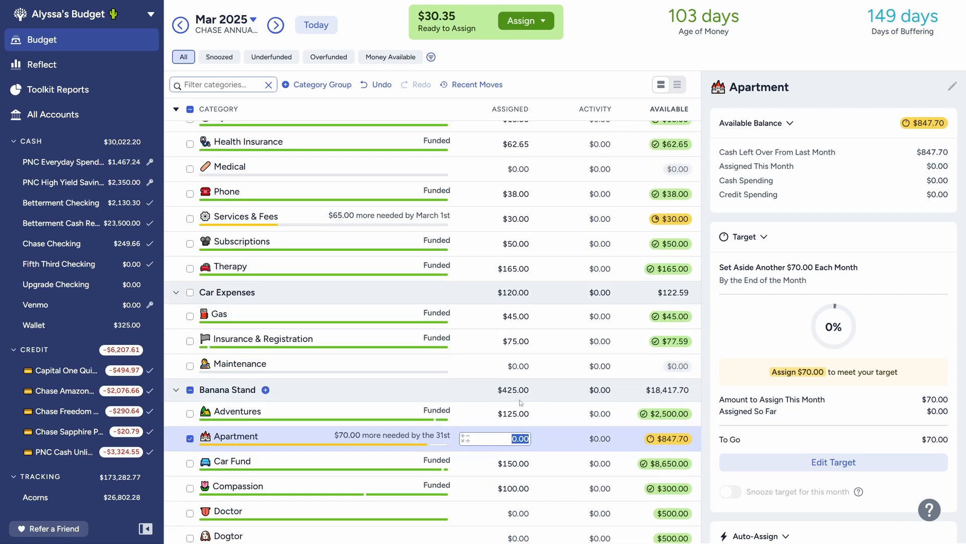
scroll(519, 400, "up", 1)
left_click(414, 432)
scroll(414, 431, "down", 5)
scroll(352, 302, "up", 5)
Step: Add 30.35 to the amount already assigned to Services & Fees in March
left_click(334, 270)
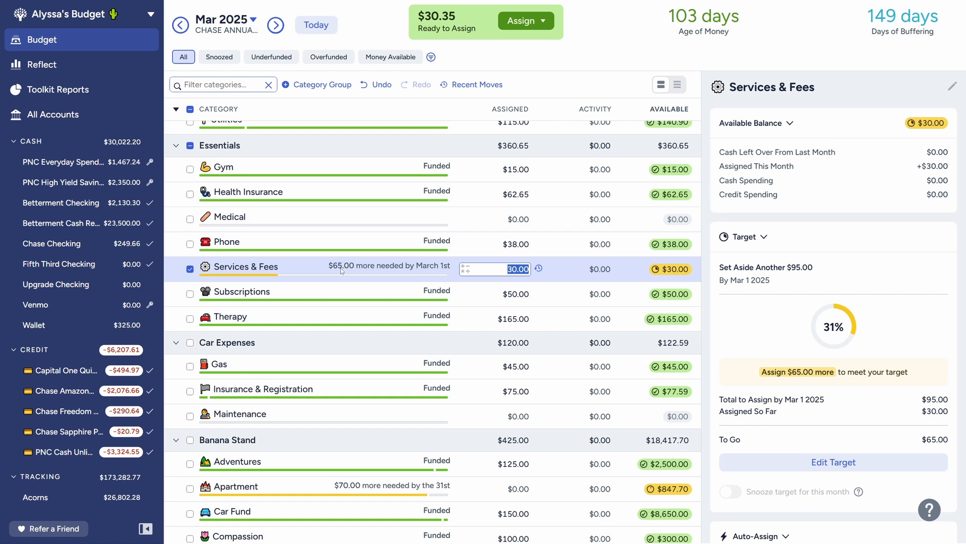
key("Right")
type("+30.35")
key("Return")
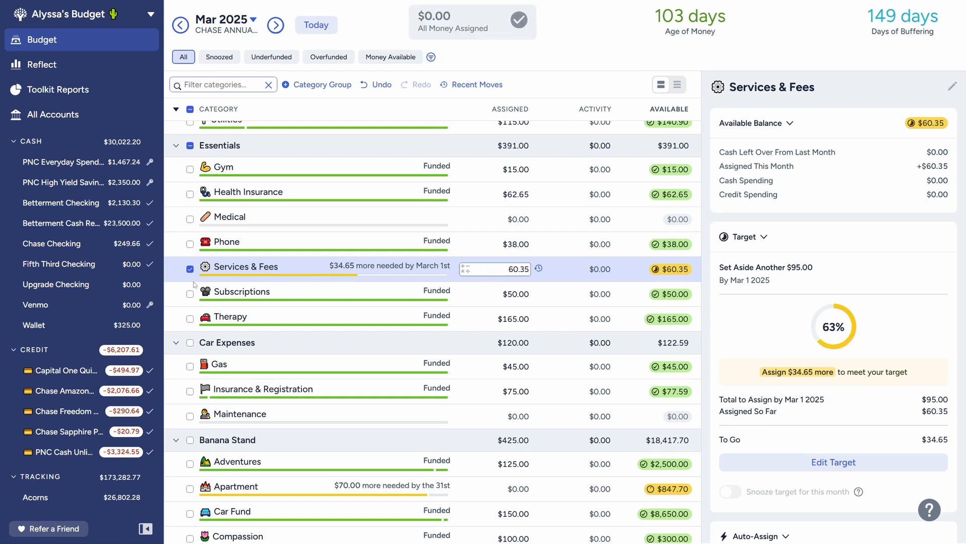
left_click(190, 269)
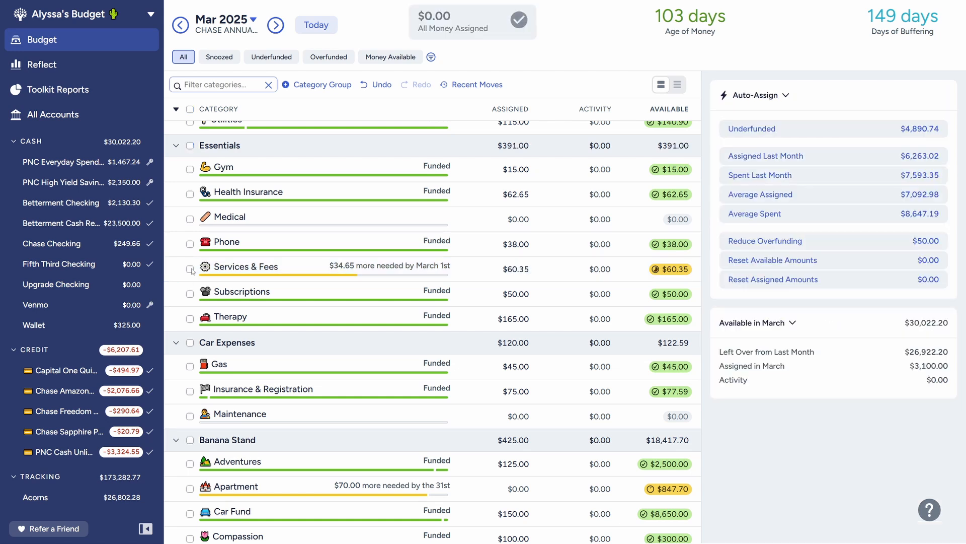
Step: Review the March funding of Services & Fees and the categories from Future through Banana Stand
left_click(306, 273)
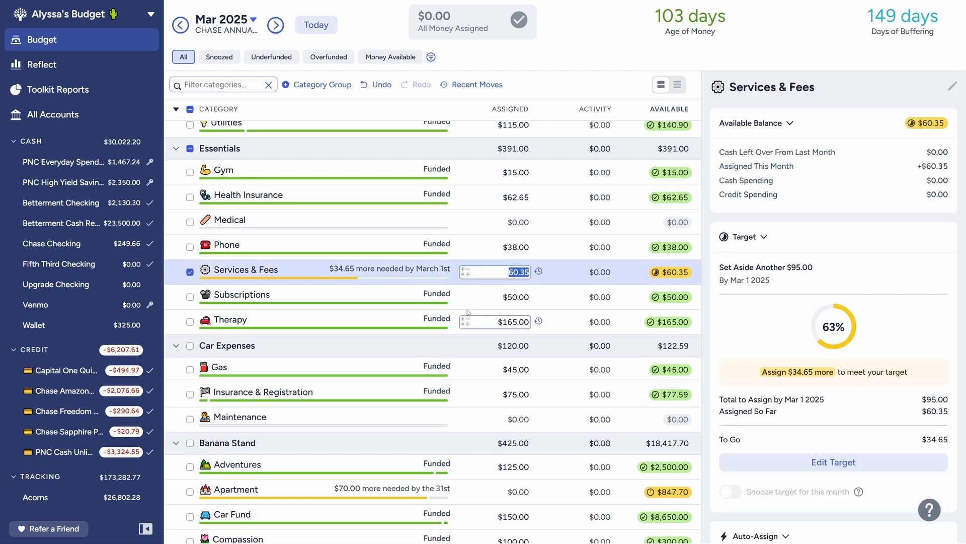
scroll(467, 308, "up", 3)
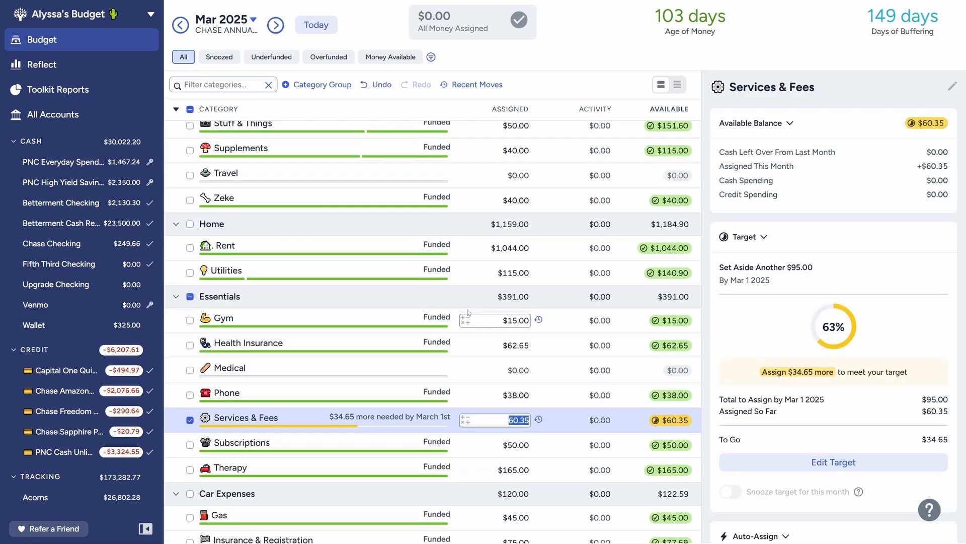
scroll(467, 312, "up", 2)
scroll(467, 311, "down", 6)
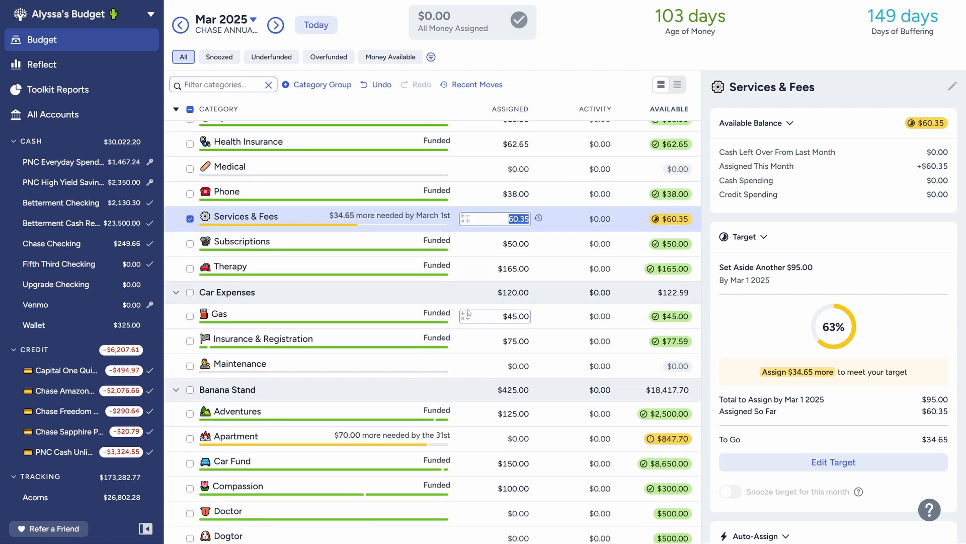
scroll(470, 312, "up", 2)
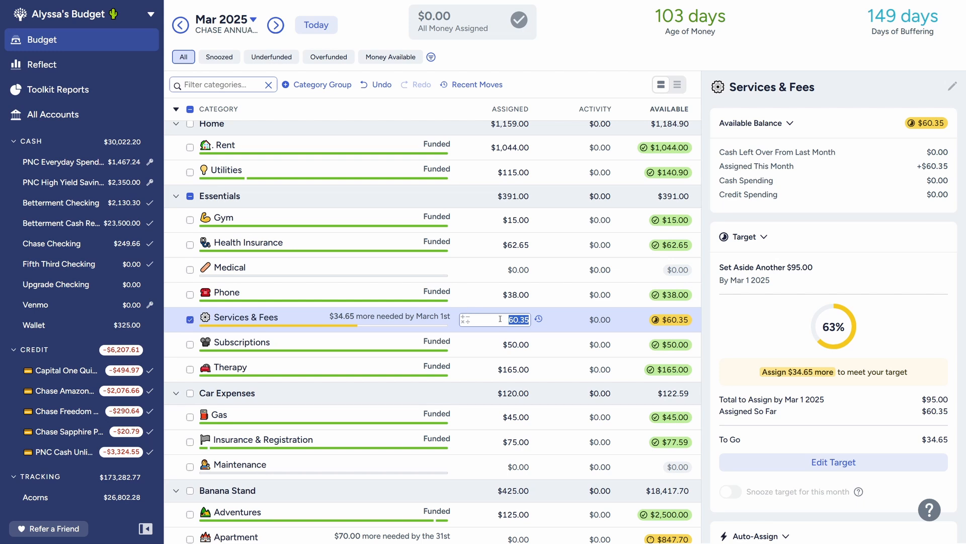
scroll(500, 319, "up", 5)
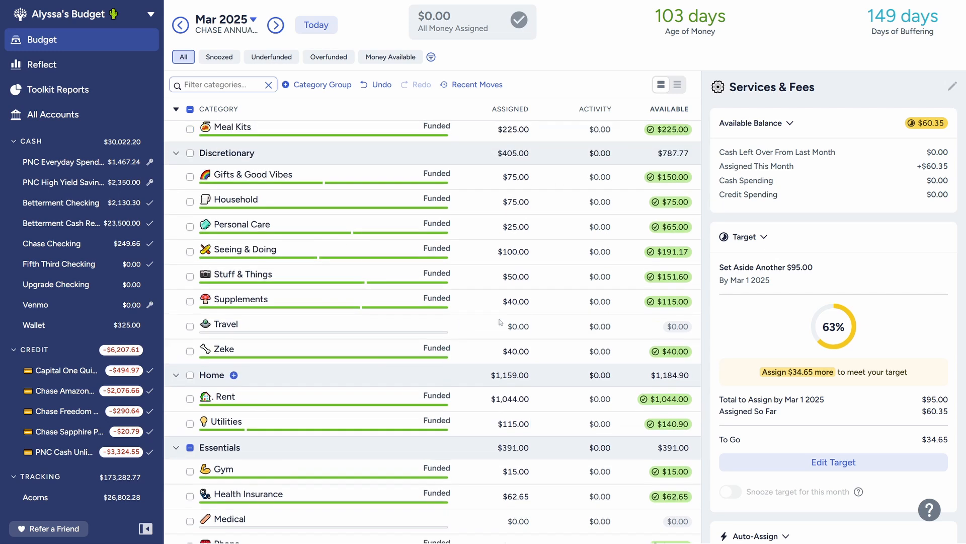
scroll(500, 321, "up", 3)
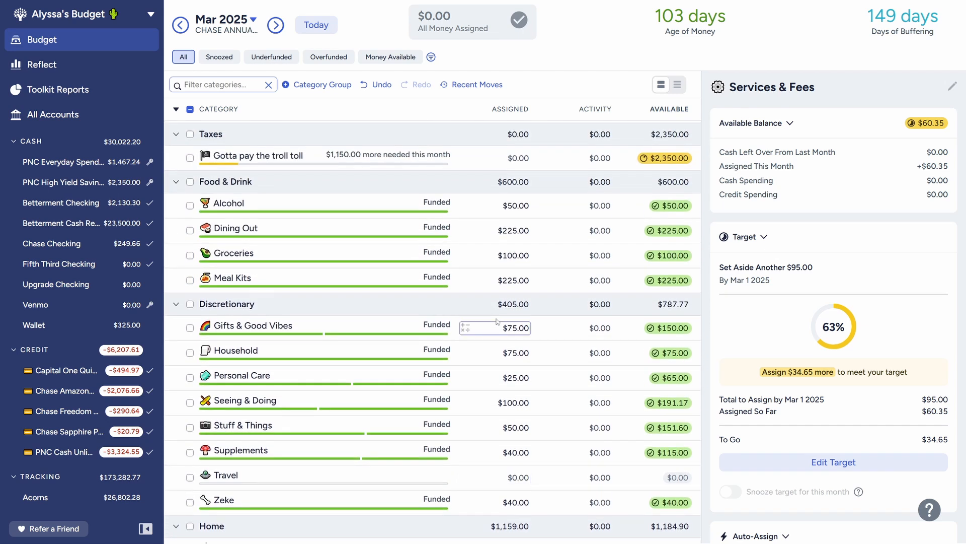
scroll(498, 321, "up", 1)
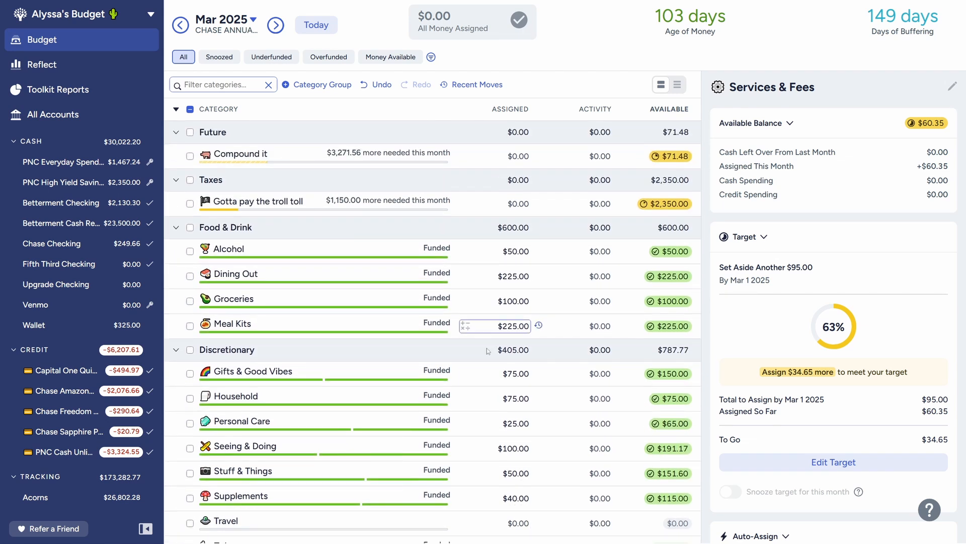
scroll(497, 349, "down", 3)
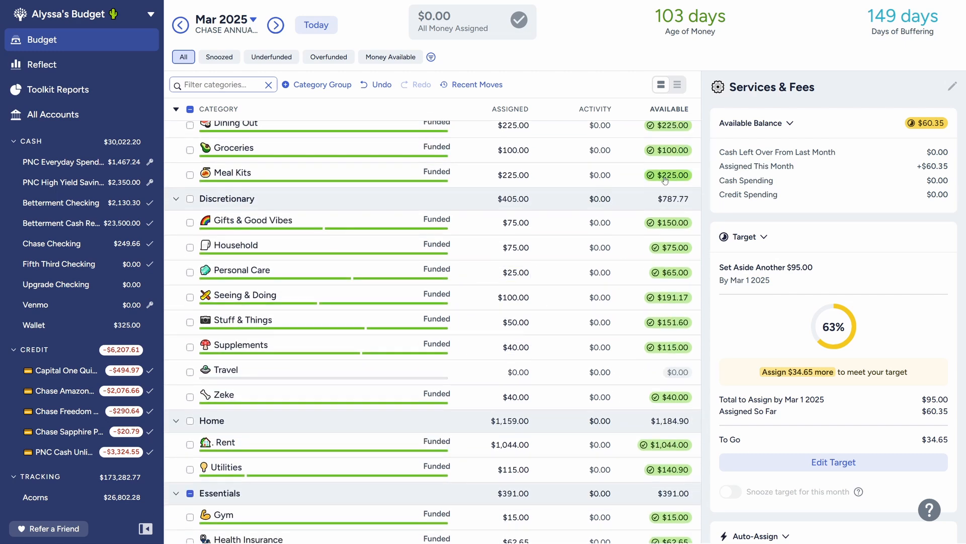
scroll(544, 318, "down", 5)
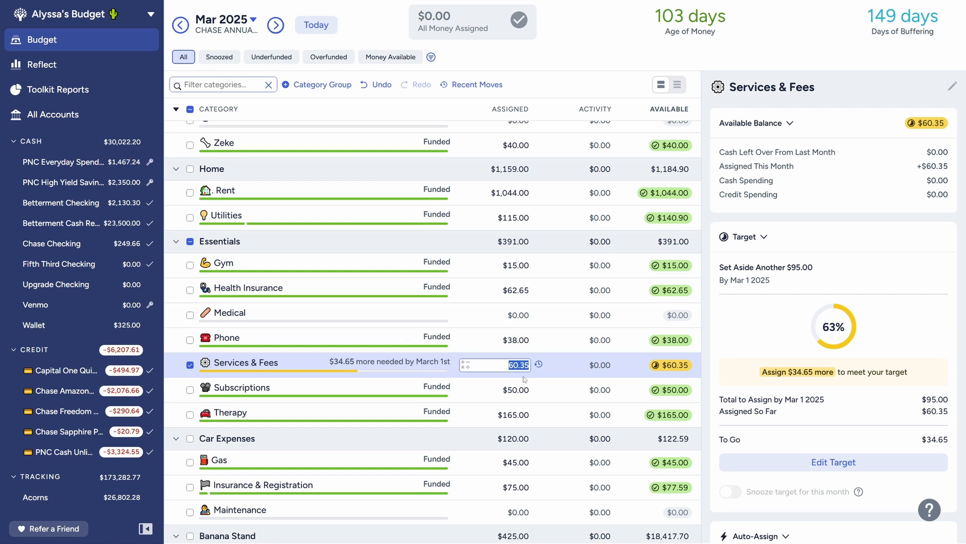
Step: Set the March assigned amount for Services & Fees to 95 and deselect the category
type("95")
key("Return")
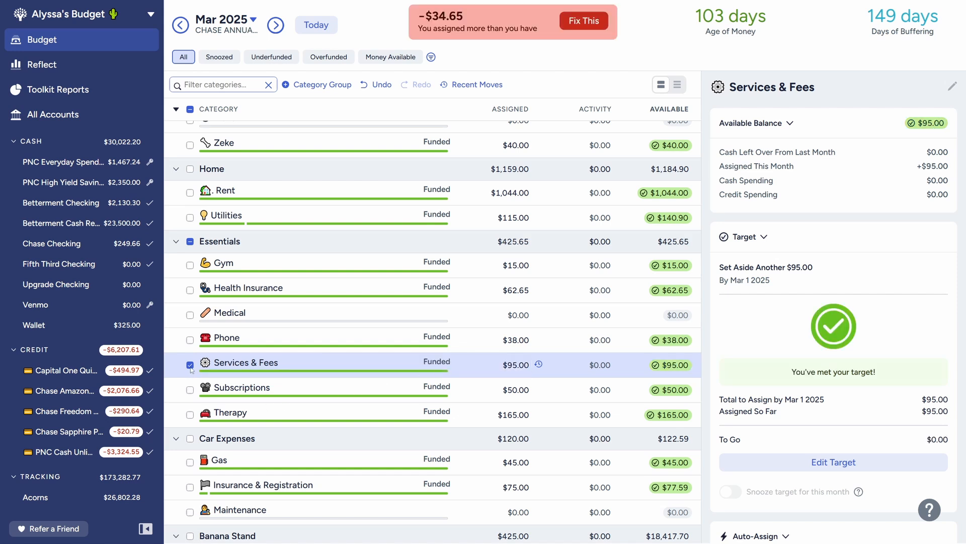
left_click(190, 364)
Step: Change the Services & Fees target to set aside another $15.00 monthly by the last day of the month, and deselect the category
left_click(372, 367)
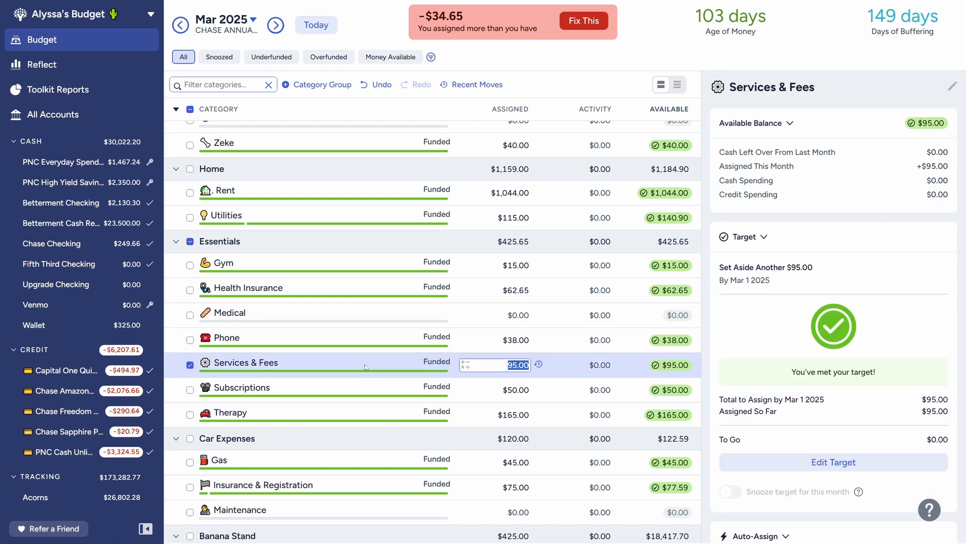
left_click(840, 462)
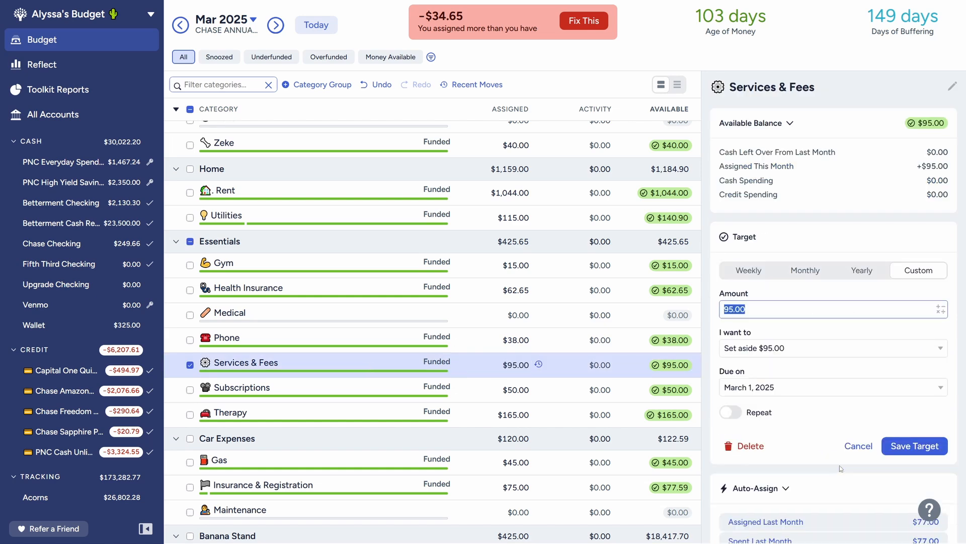
left_click(783, 357)
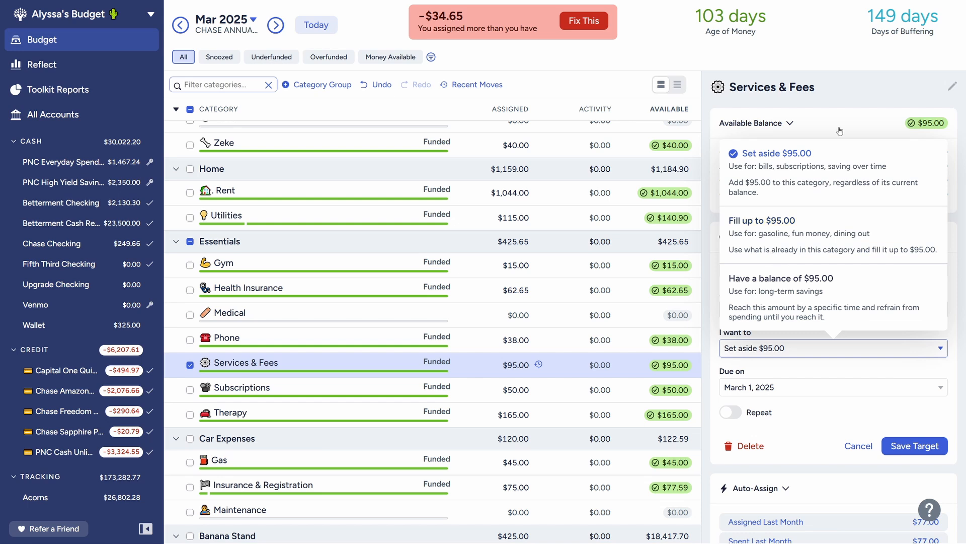
left_click(863, 85)
left_click(754, 310)
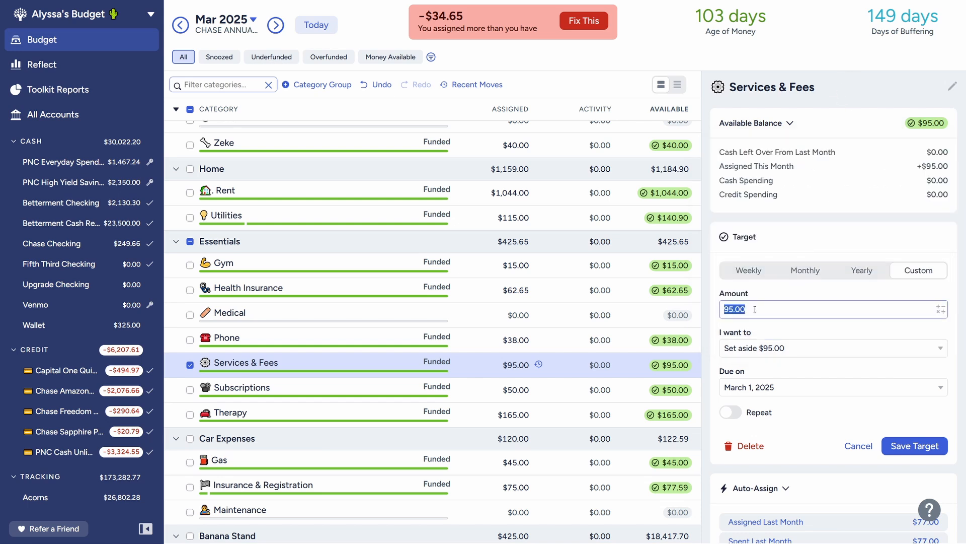
type("15")
left_click(831, 367)
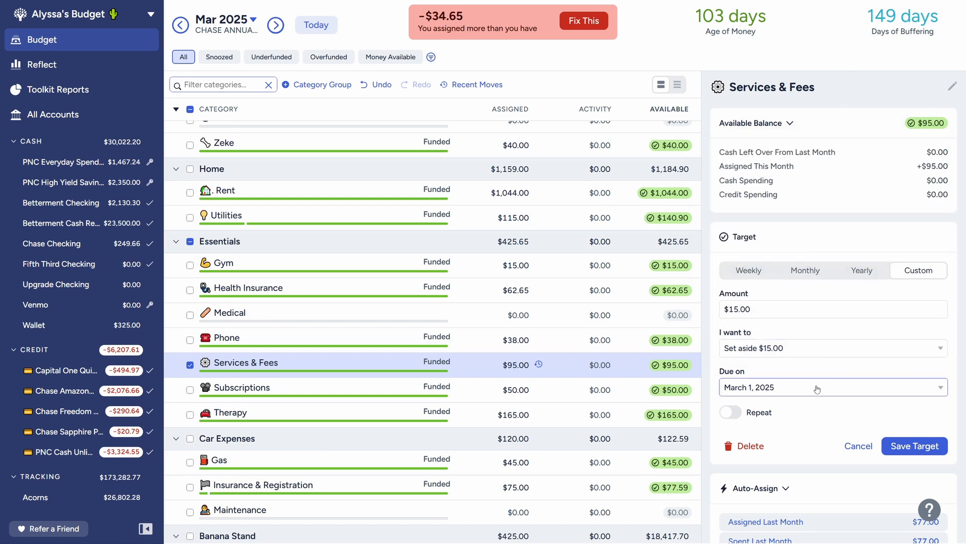
left_click(804, 271)
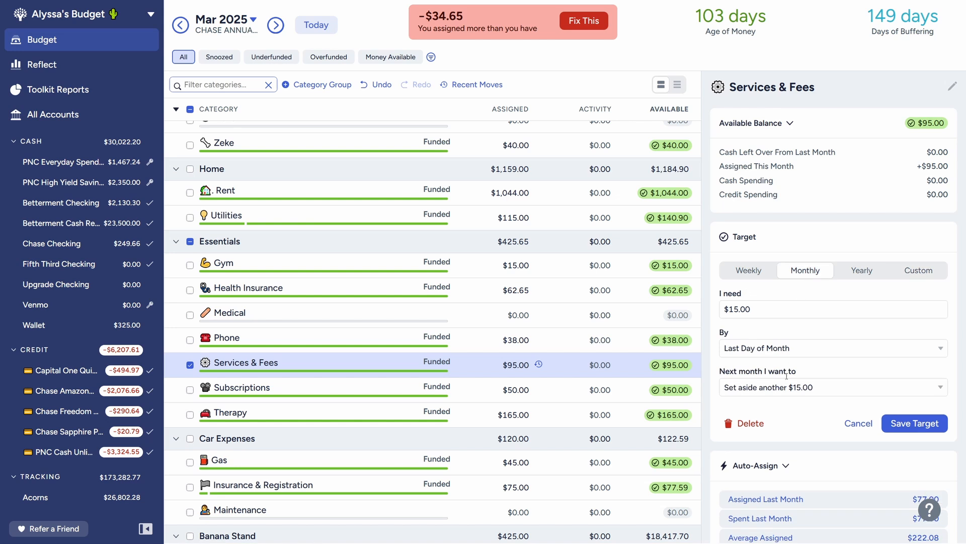
left_click(922, 427)
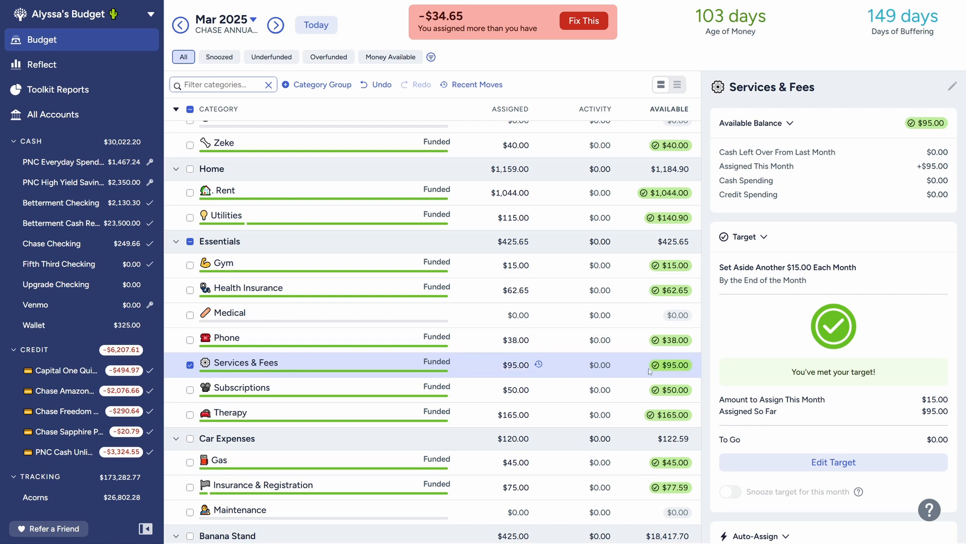
left_click(190, 366)
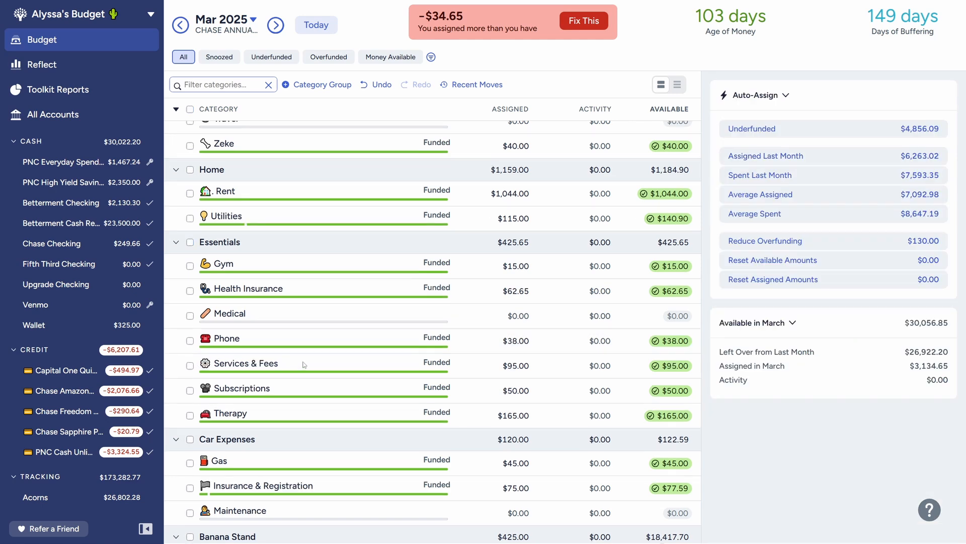
Step: Review the March funding and targets of Utilities, Supplements and Subscriptions, along with the neighbouring categories
scroll(303, 365, "up", 2)
left_click(294, 322)
scroll(295, 316, "up", 2)
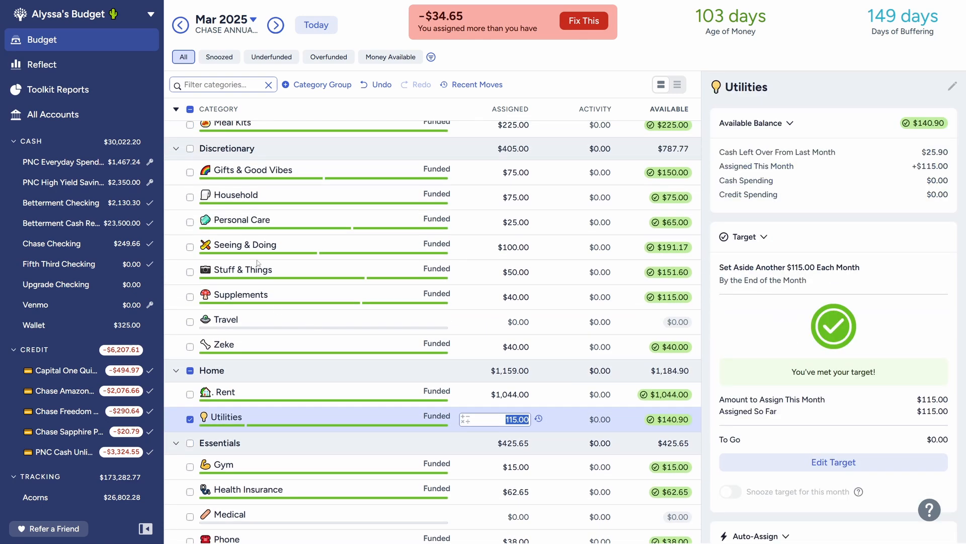
scroll(258, 263, "up", 2)
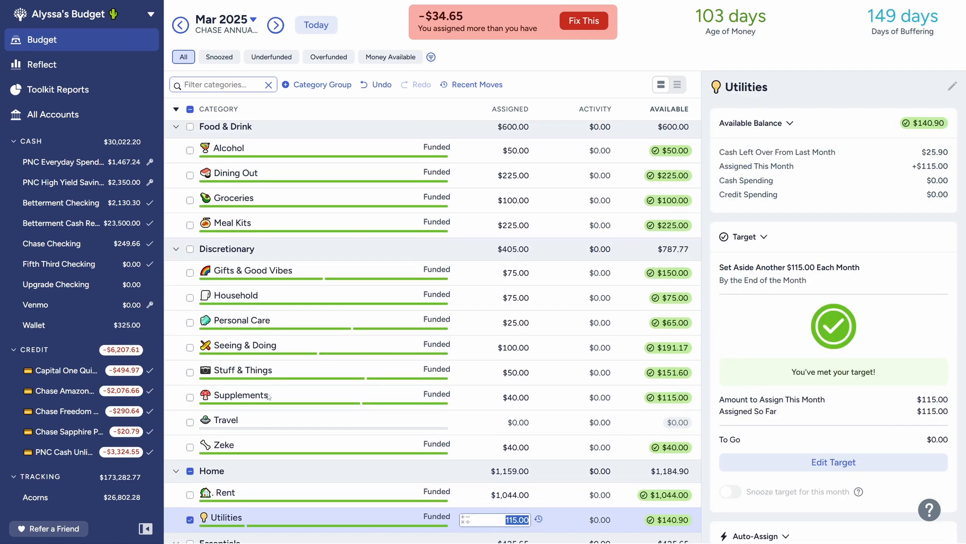
left_click(269, 397)
scroll(275, 367, "up", 2)
scroll(356, 423, "down", 6)
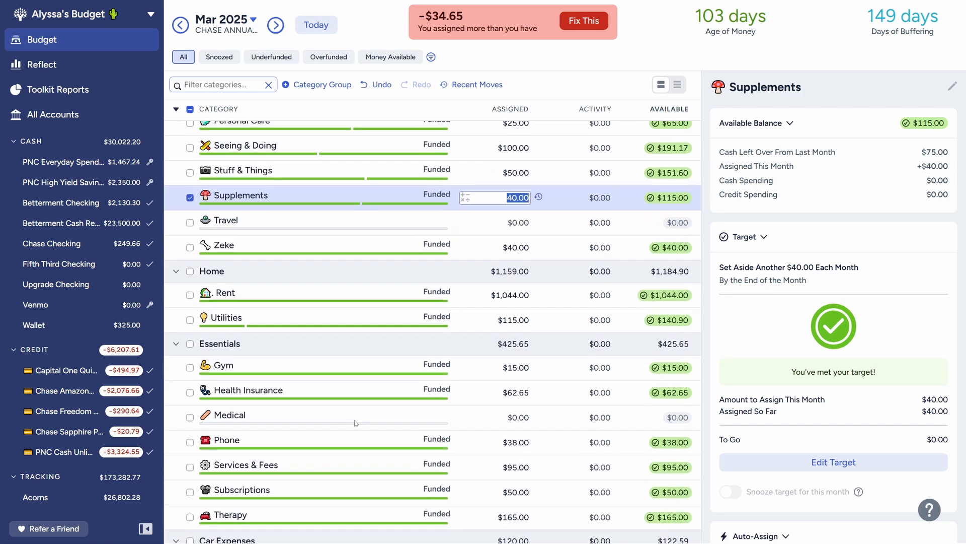
scroll(400, 361, "down", 2)
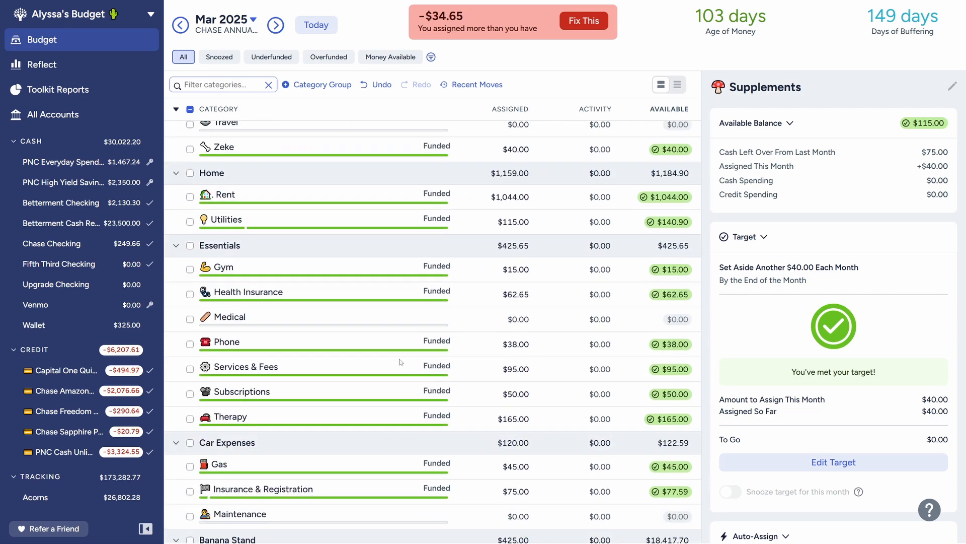
scroll(278, 327, "down", 1)
left_click(277, 336)
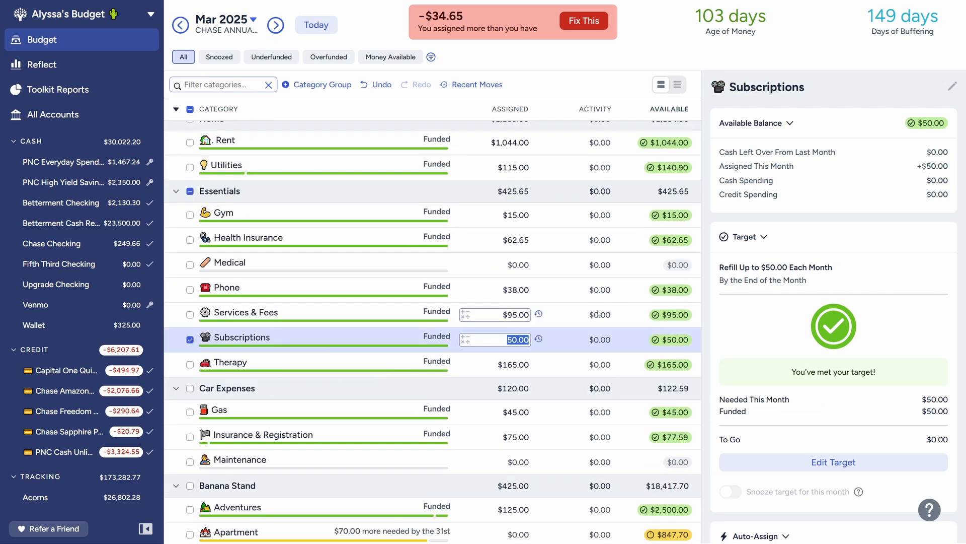
left_click(191, 340)
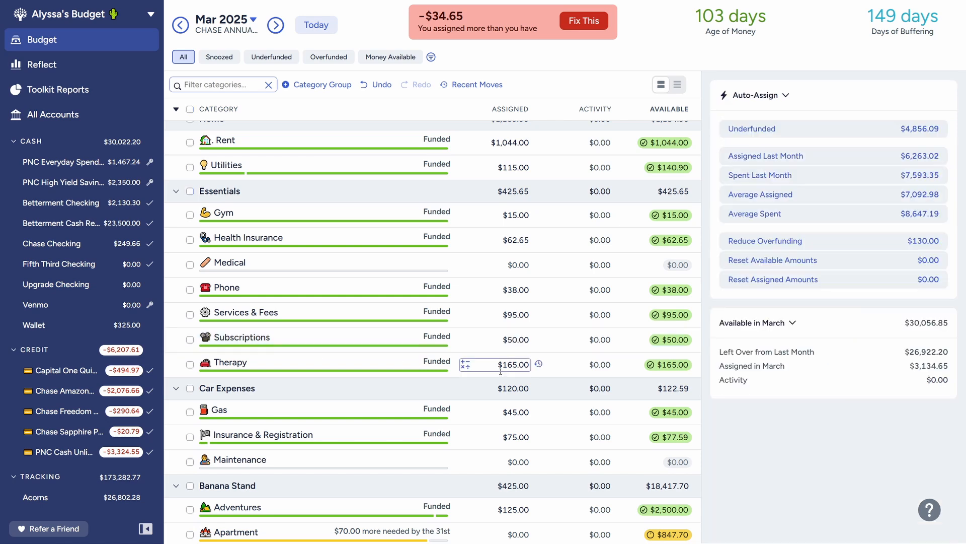
scroll(501, 371, "down", 2)
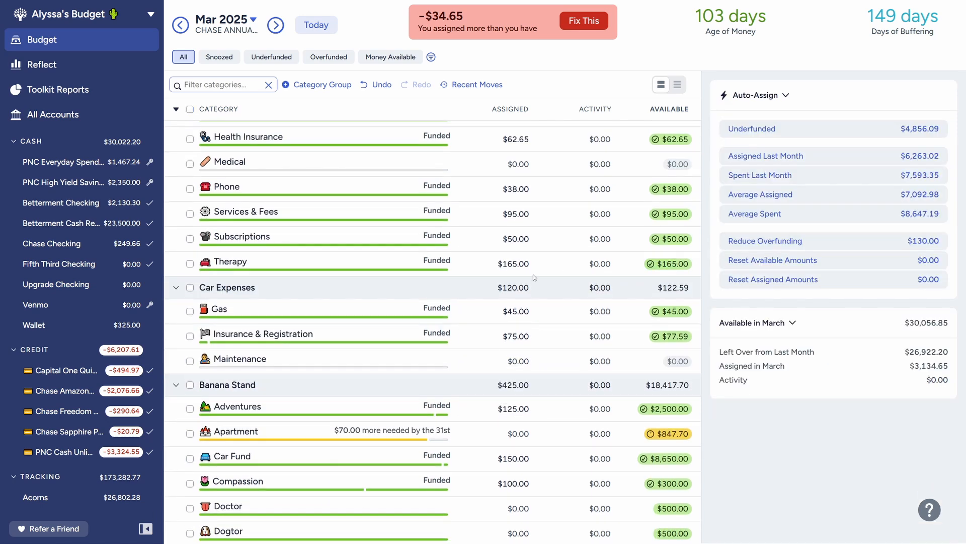
scroll(356, 330, "up", 10)
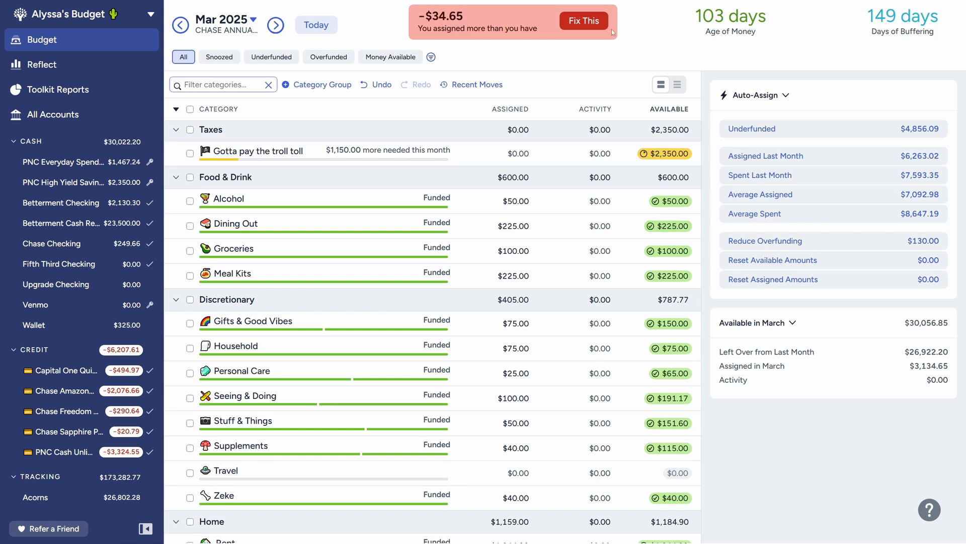
Step: Fix the over-assigned amount in March by un-assigning the money from Dining Out
left_click(596, 23)
left_click(552, 70)
type("dim")
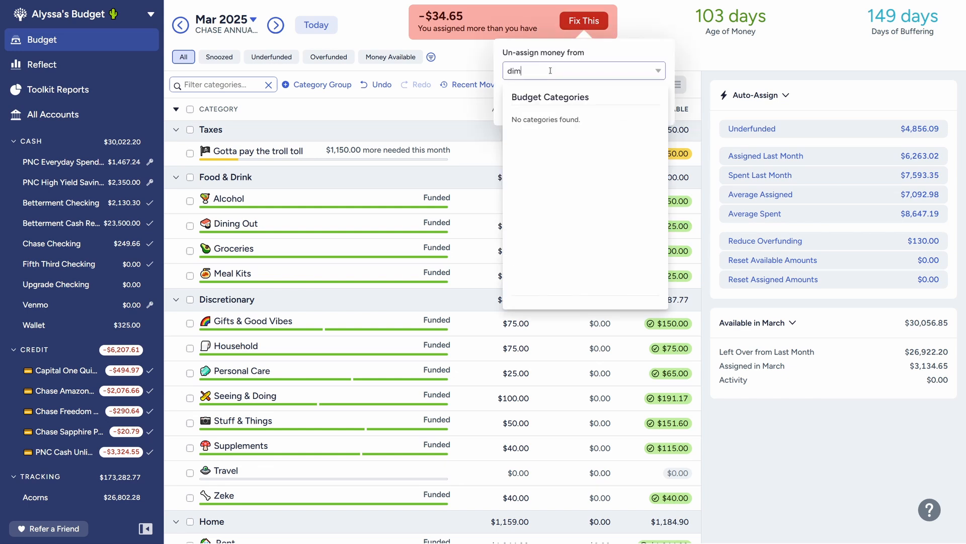
key("BackSpace")
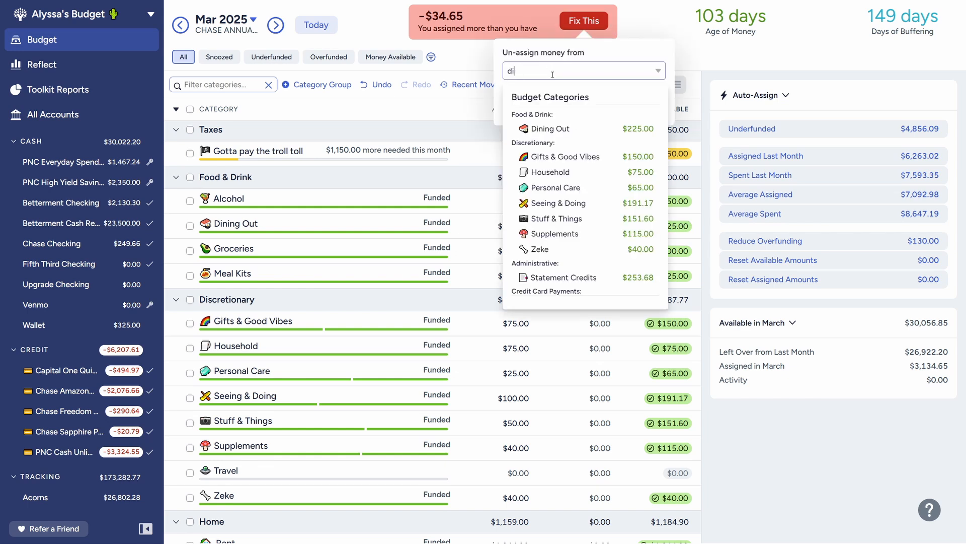
left_click(579, 130)
left_click(650, 107)
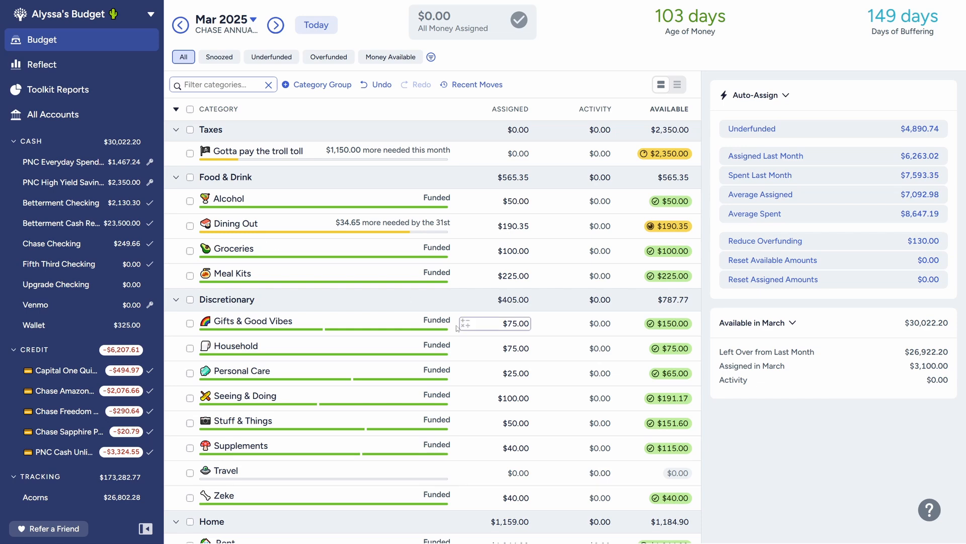
Step: Review the March categories from Discretionary down to Credit Card Payments and return to the February 2025 budget
scroll(385, 337, "down", 6)
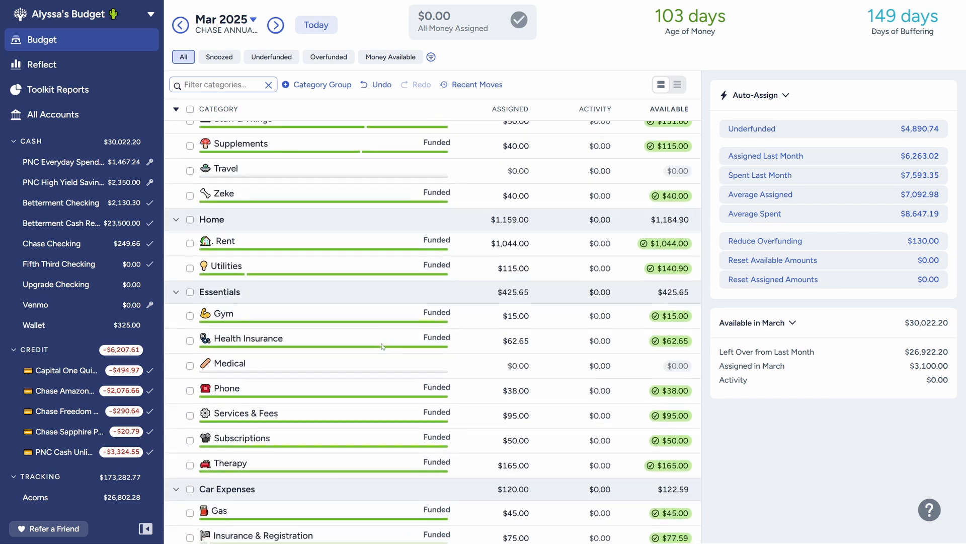
scroll(378, 355, "down", 7)
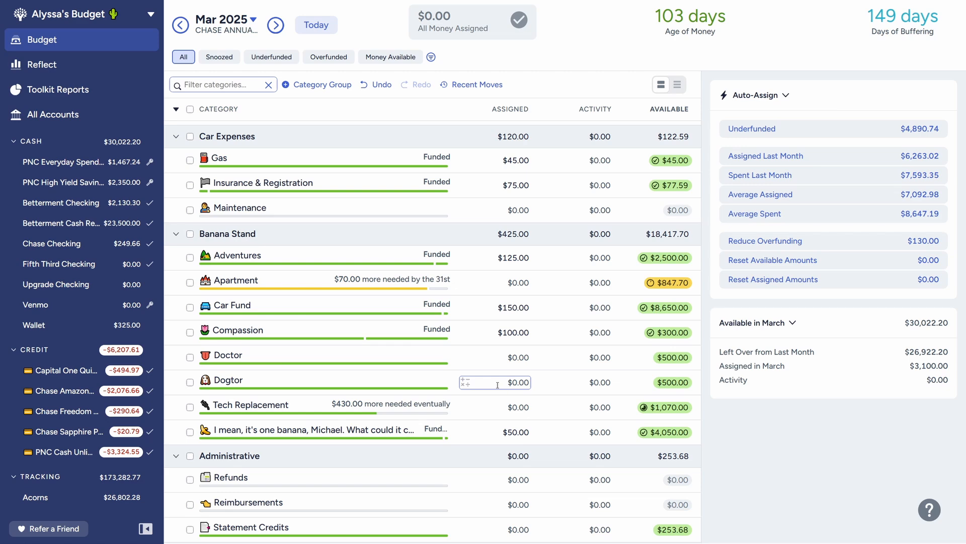
scroll(497, 385, "up", 4)
scroll(497, 385, "down", 7)
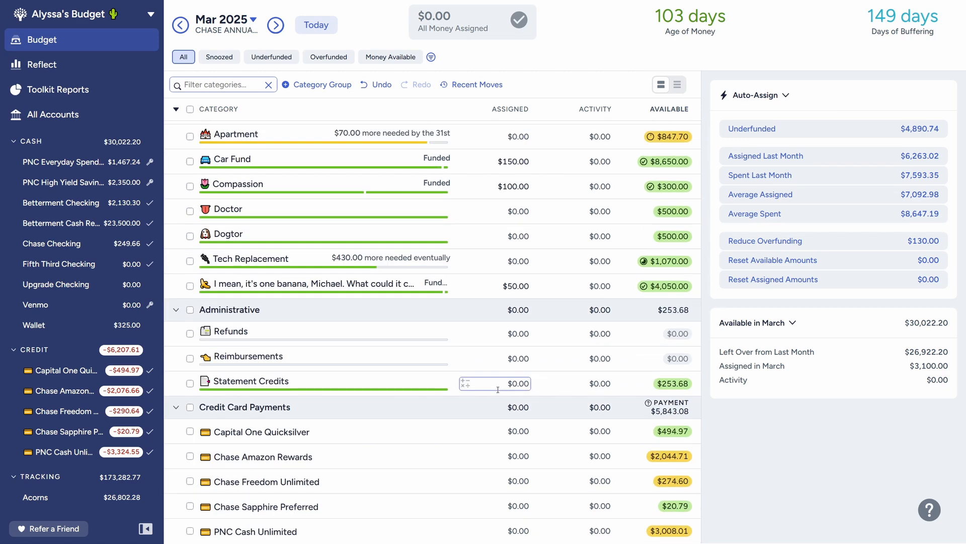
scroll(497, 389, "up", 8)
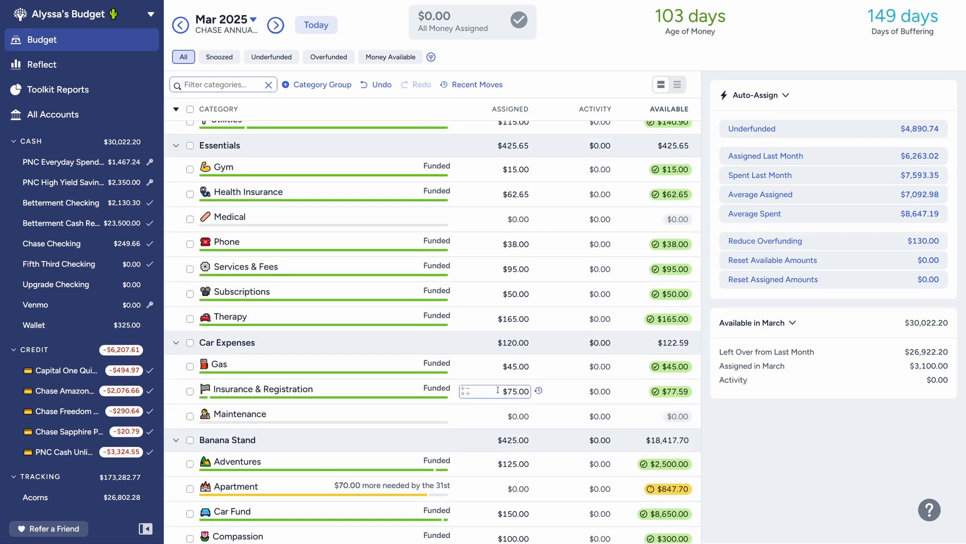
scroll(497, 390, "up", 10)
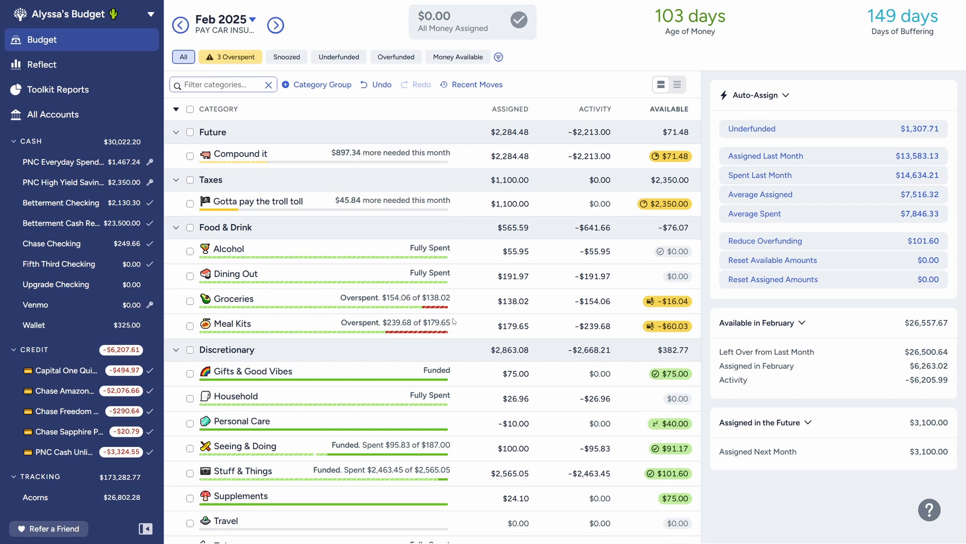
Step: Cover the February overspending in Groceries with money from Supplements
scroll(481, 320, "down", 3)
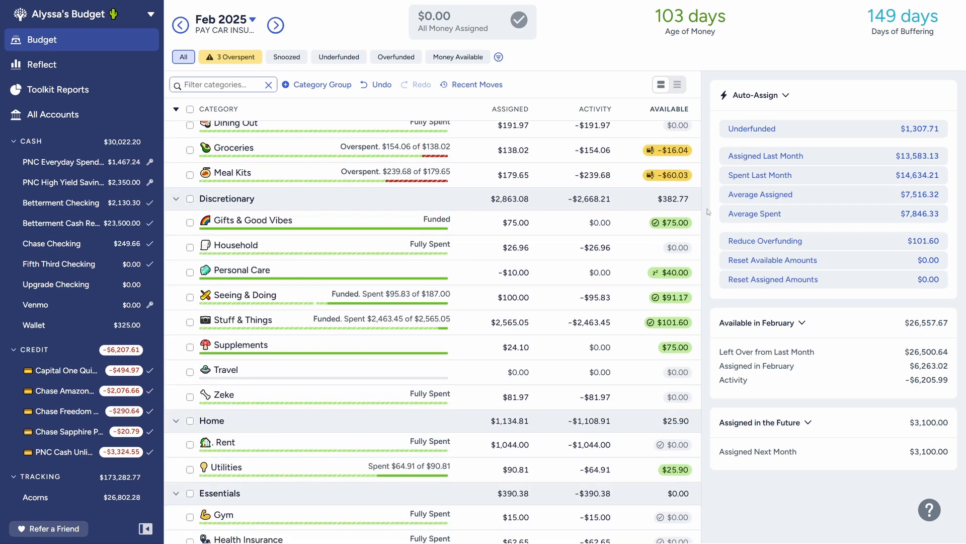
left_click(670, 151)
left_click(653, 195)
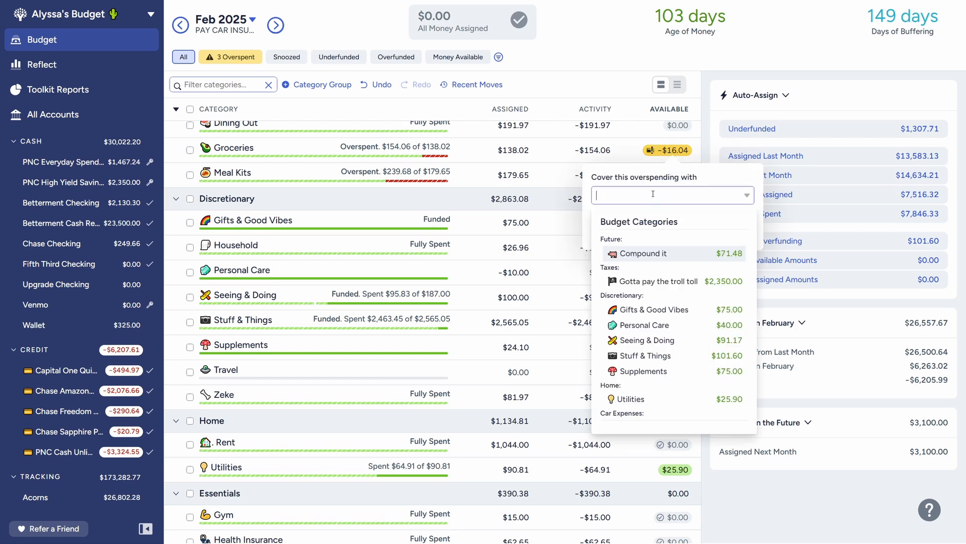
left_click(649, 370)
left_click(737, 231)
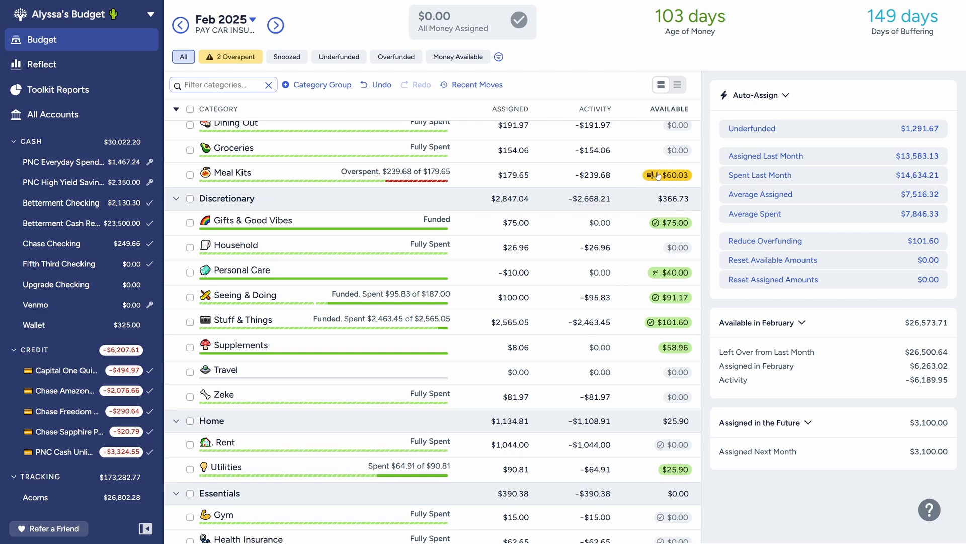
Step: Examine the February overspending in Meal Kits and the available balances, including the details of Stuff & Things, for money to cover it
scroll(584, 243, "up", 2)
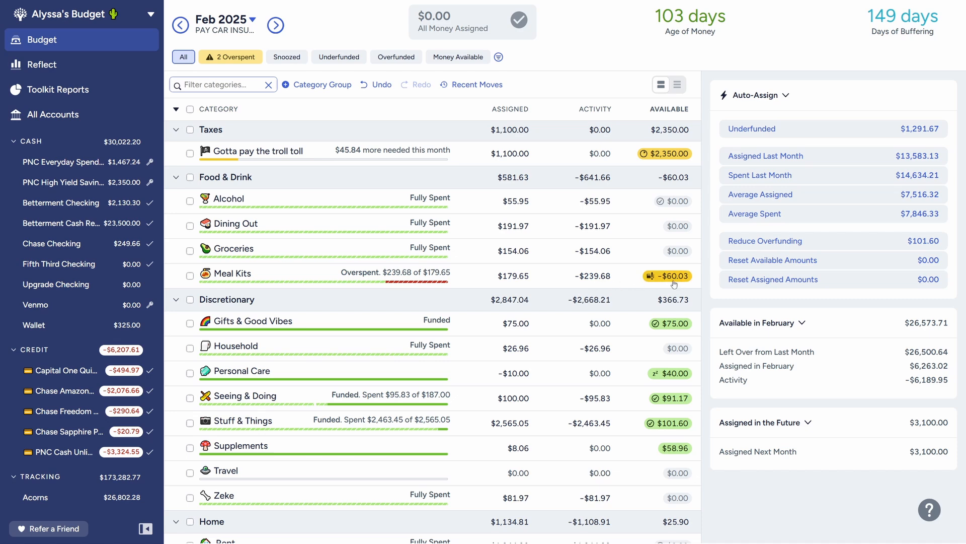
mouse_move(683, 276)
scroll(641, 315, "down", 5)
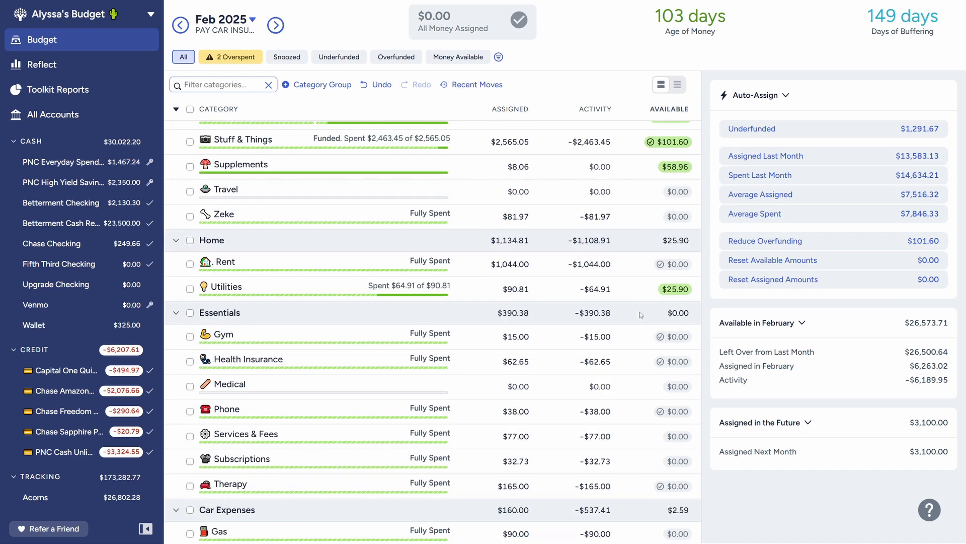
scroll(641, 314, "down", 4)
scroll(634, 332, "up", 10)
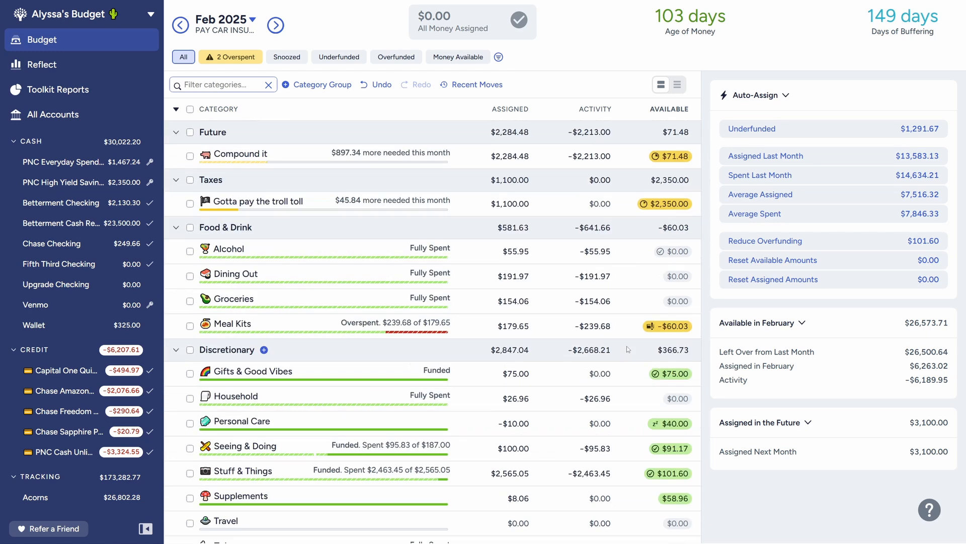
scroll(627, 349, "down", 3)
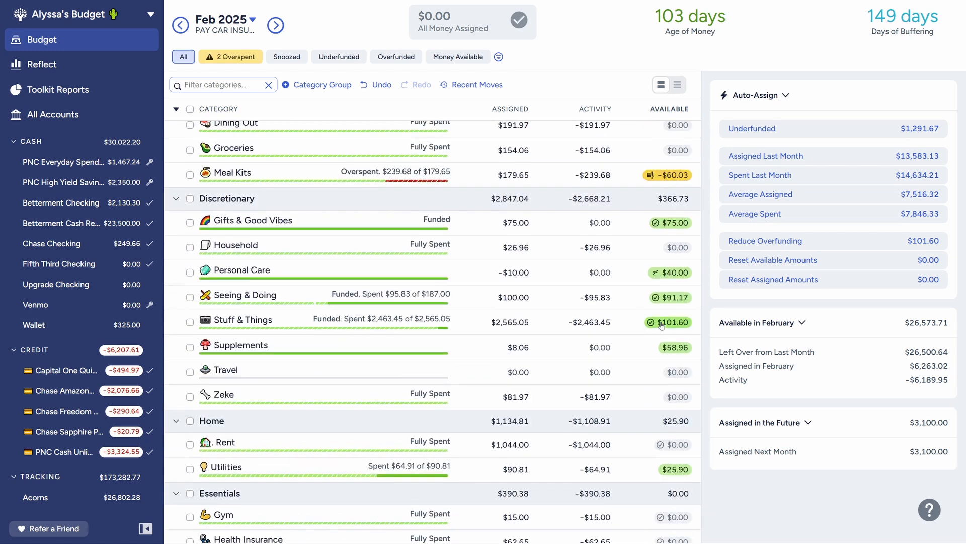
left_click(347, 320)
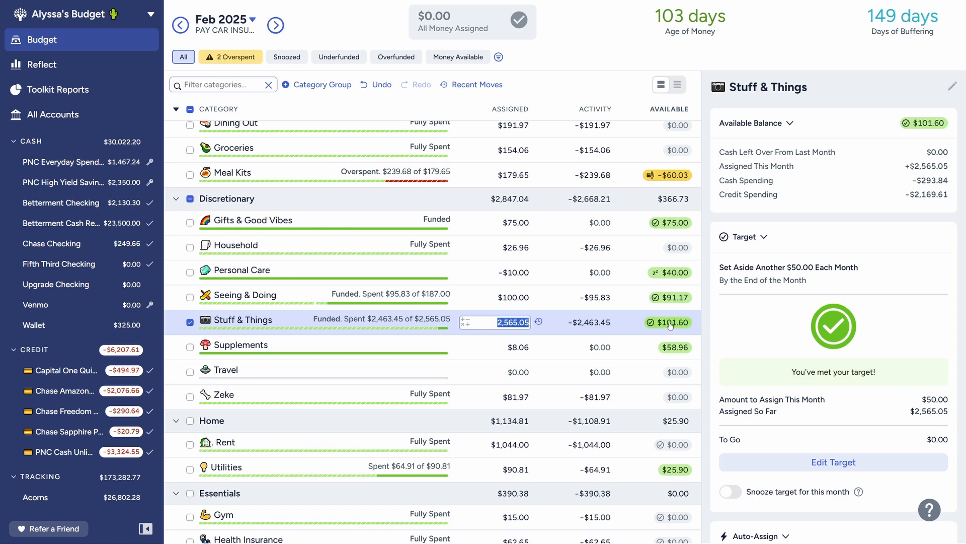
Step: Cover the February overspending in Meal Kits with money from Stuff & Things, and deselect Stuff & Things
mouse_move(674, 328)
scroll(569, 336, "up", 1)
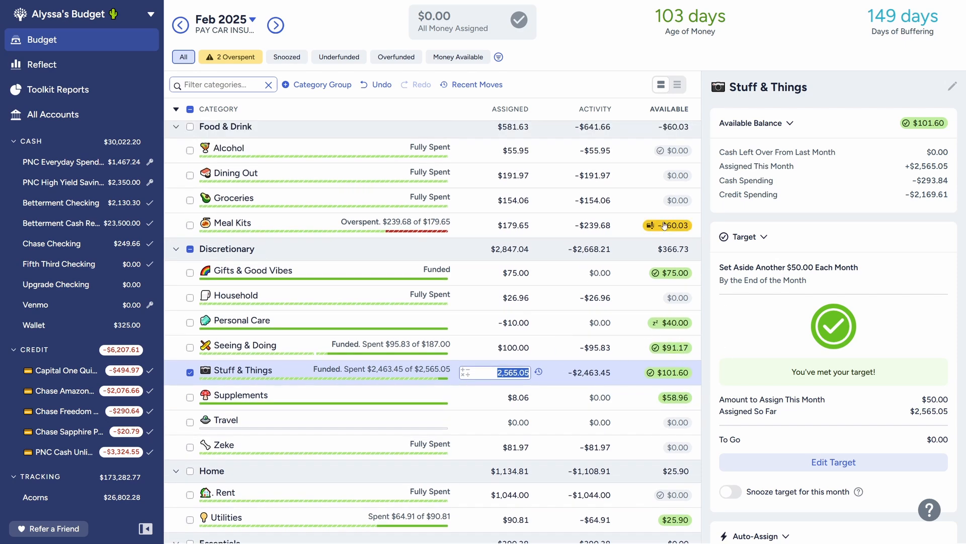
left_click(678, 229)
left_click(652, 272)
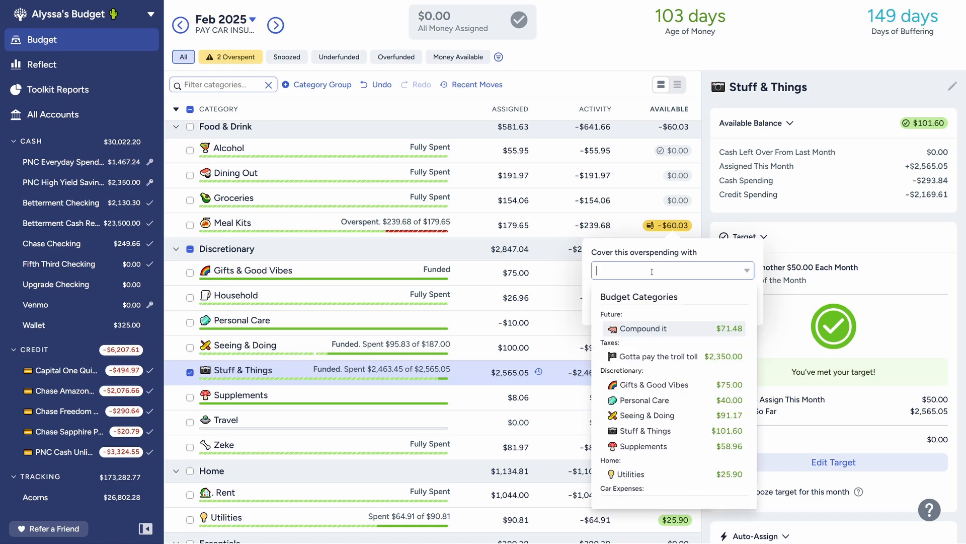
scroll(645, 397, "down", 1)
left_click(645, 384)
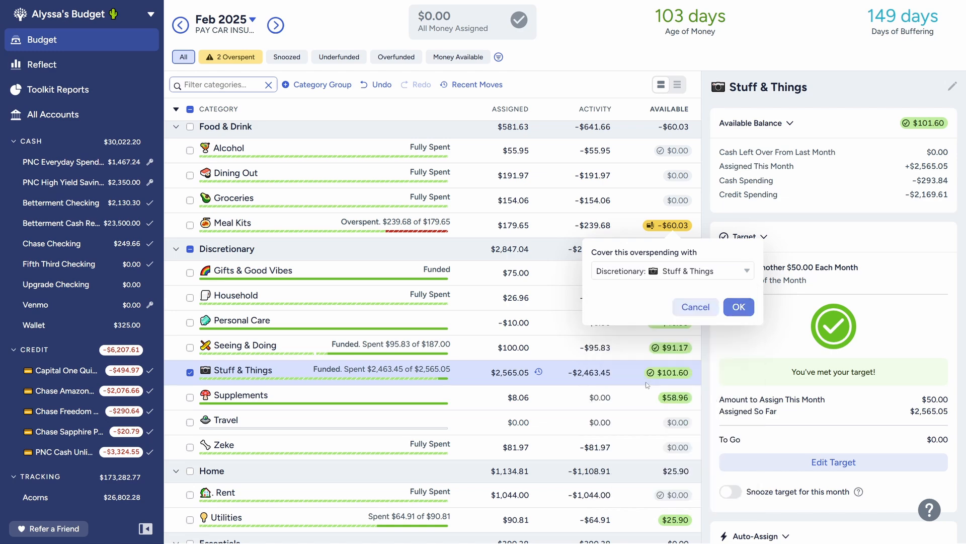
left_click(743, 308)
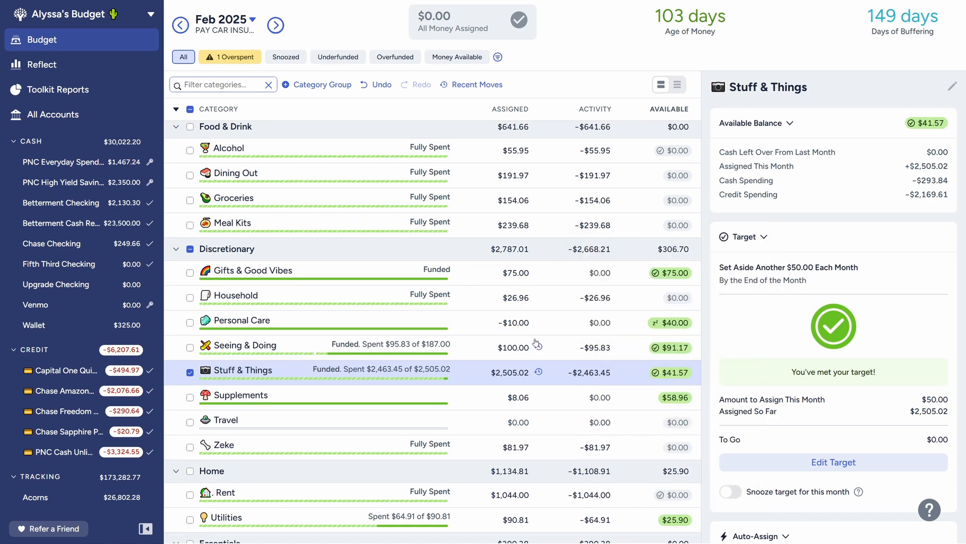
scroll(536, 347, "up", 2)
scroll(537, 361, "down", 6)
scroll(204, 277, "up", 4)
left_click(190, 372)
Step: Cover the February credit overspending in Reimbursements with money from Apartment, and deselect Reimbursements
scroll(420, 393, "down", 10)
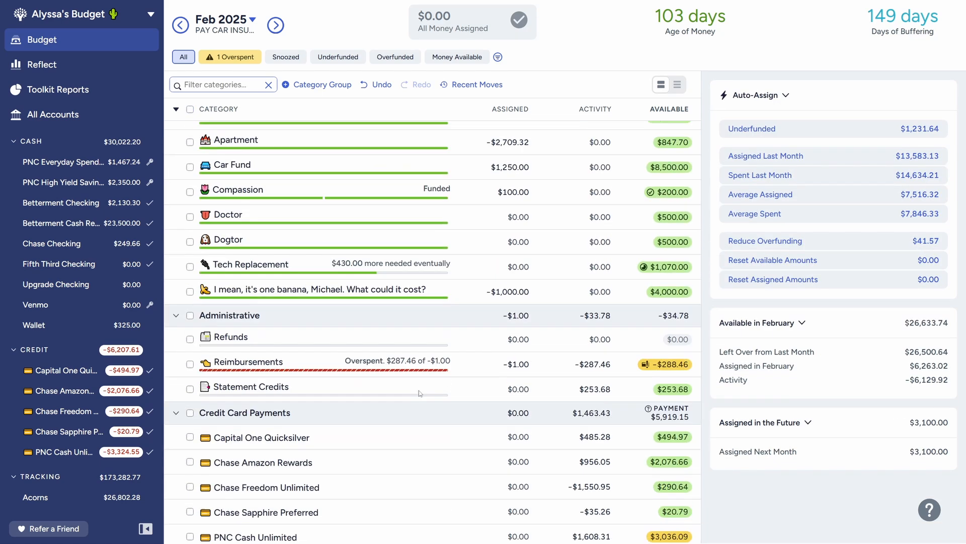
left_click(508, 359)
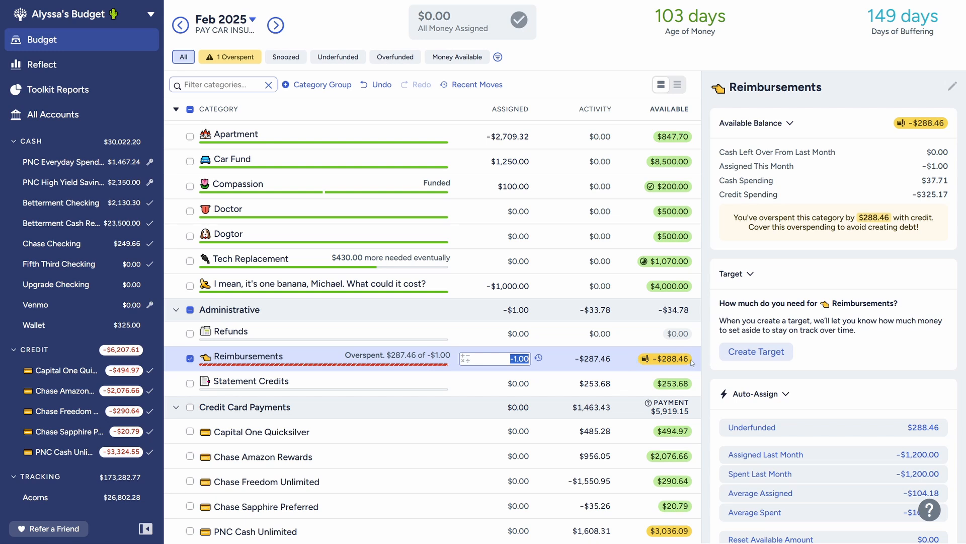
mouse_move(673, 362)
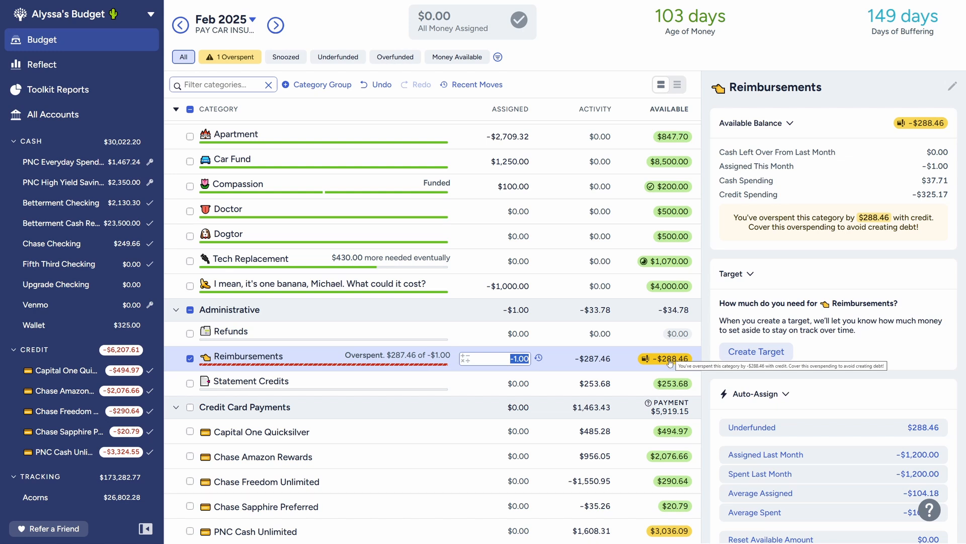
left_click(671, 360)
left_click(646, 401)
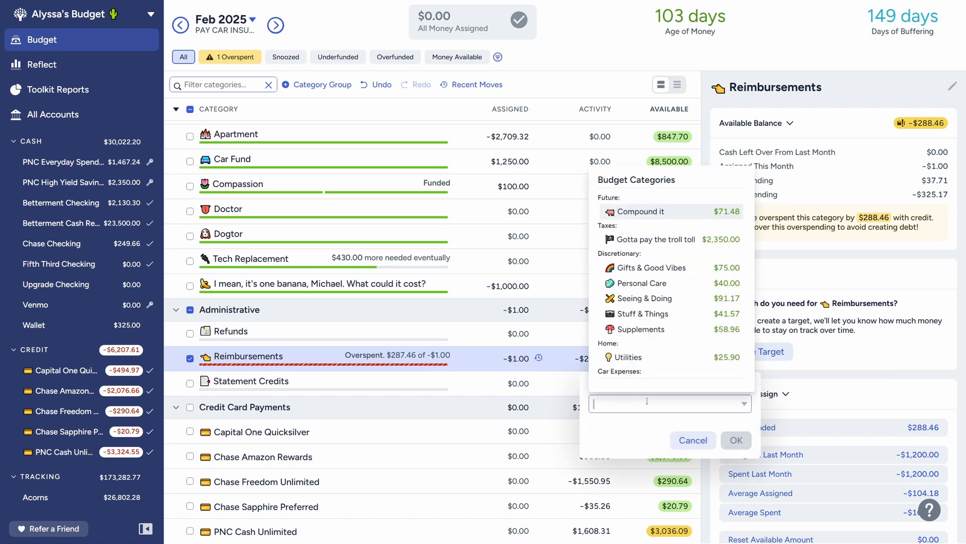
scroll(613, 336, "down", 3)
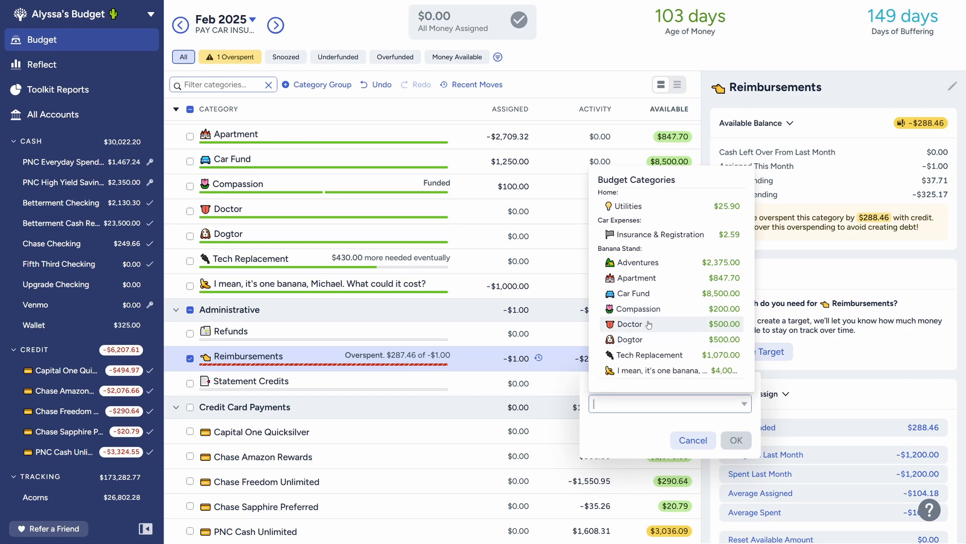
left_click(651, 279)
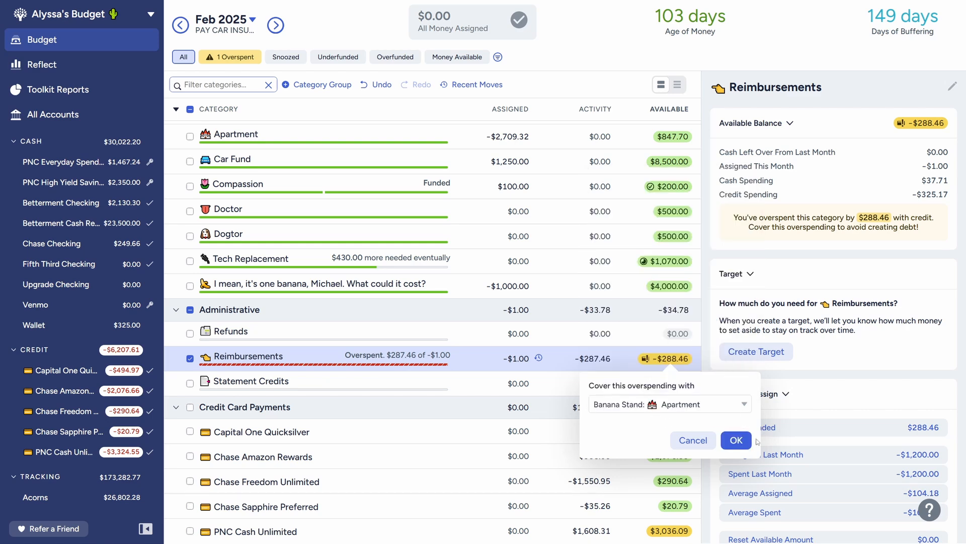
left_click(736, 441)
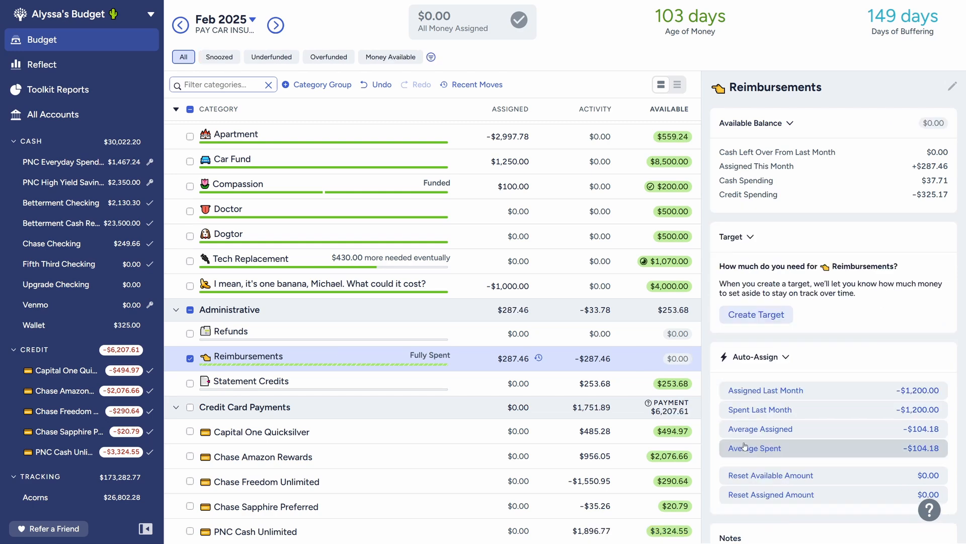
left_click(190, 359)
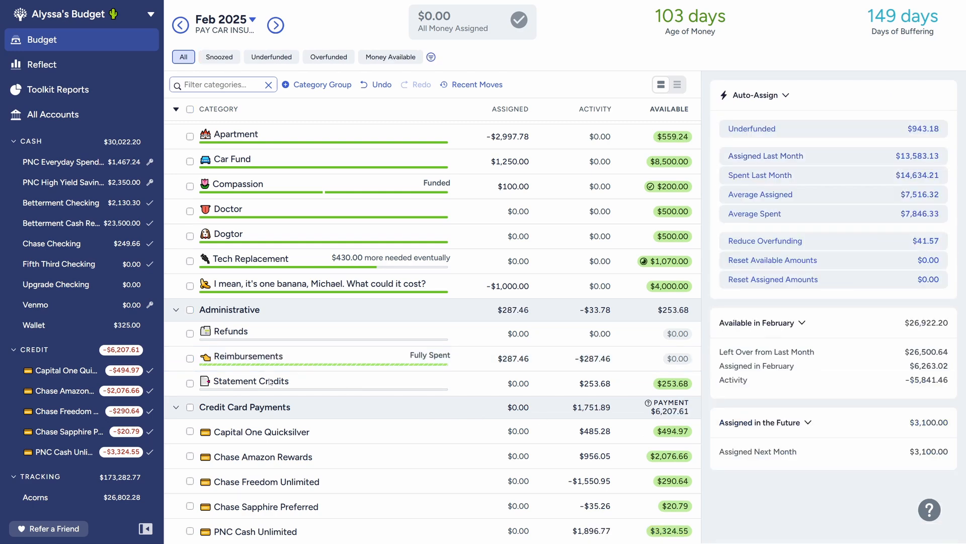
Step: Move the full $253.68 from Statement Credits to Apartment in the February budget, and deselect Statement Credits
left_click(271, 383)
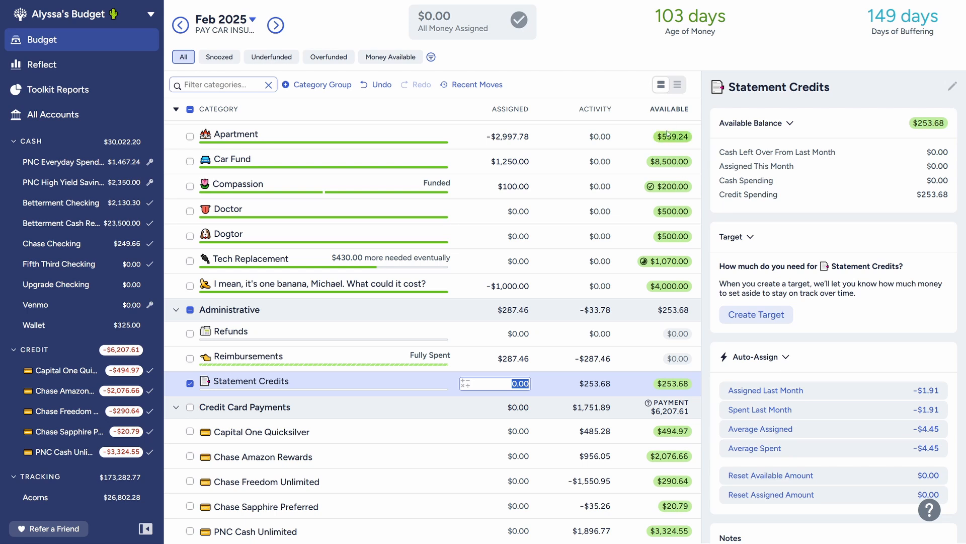
scroll(661, 150, "up", 1)
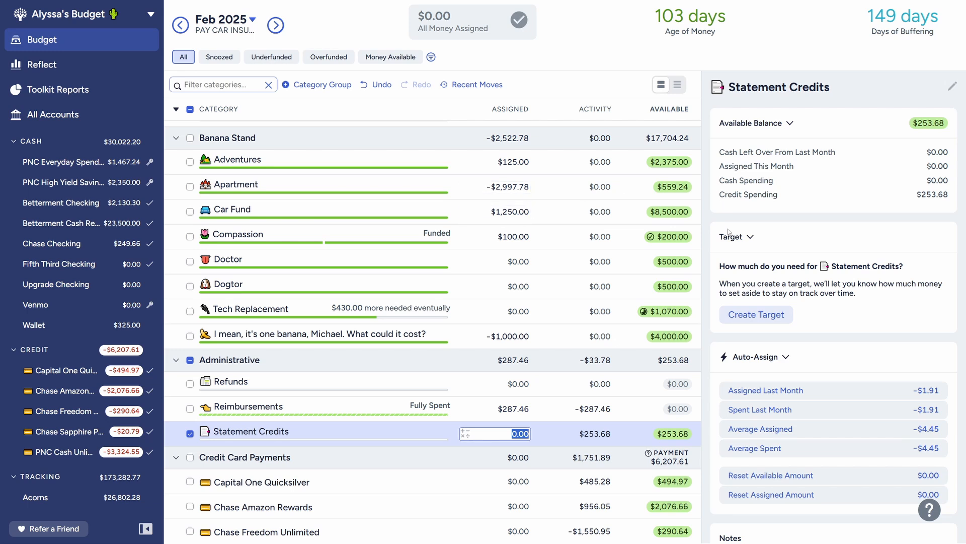
left_click(674, 435)
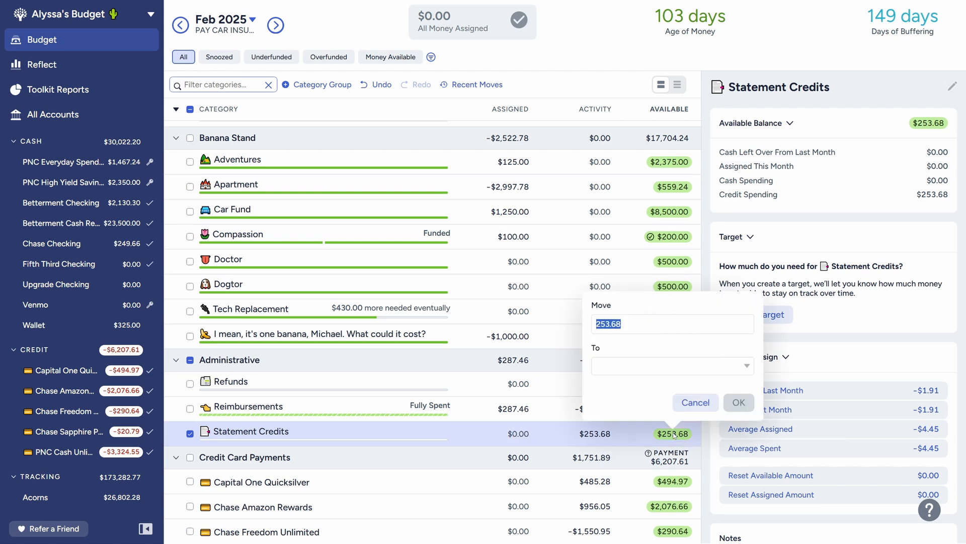
left_click(637, 365)
scroll(660, 277, "down", 5)
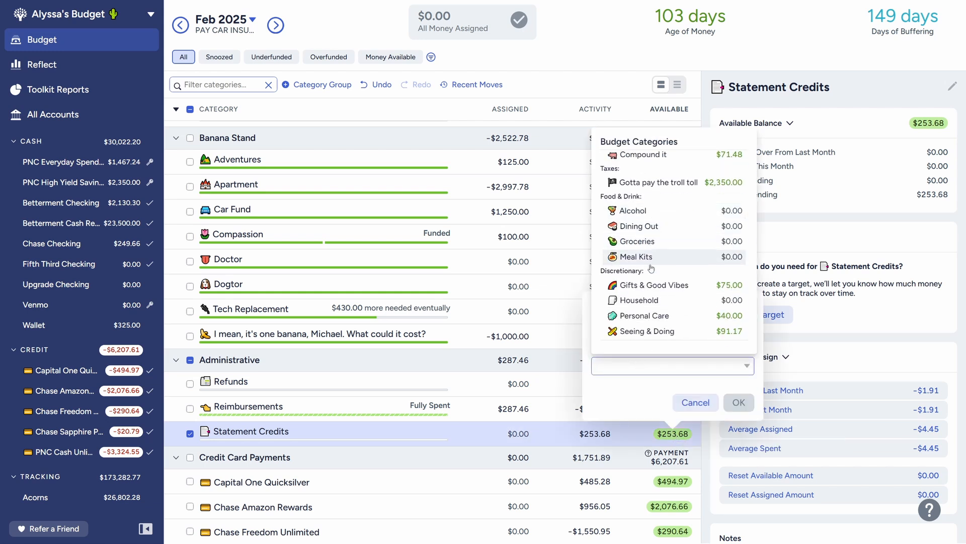
scroll(669, 284, "down", 5)
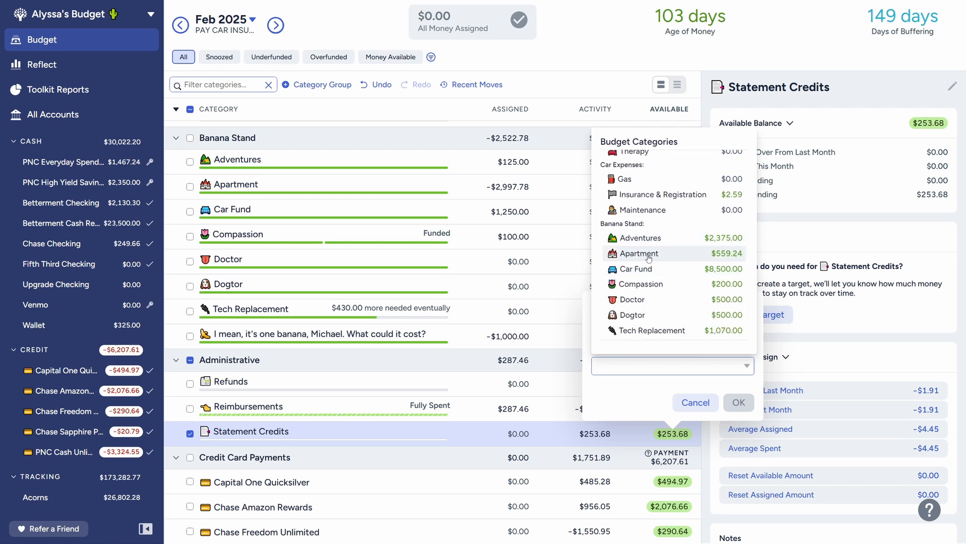
left_click(649, 257)
left_click(739, 402)
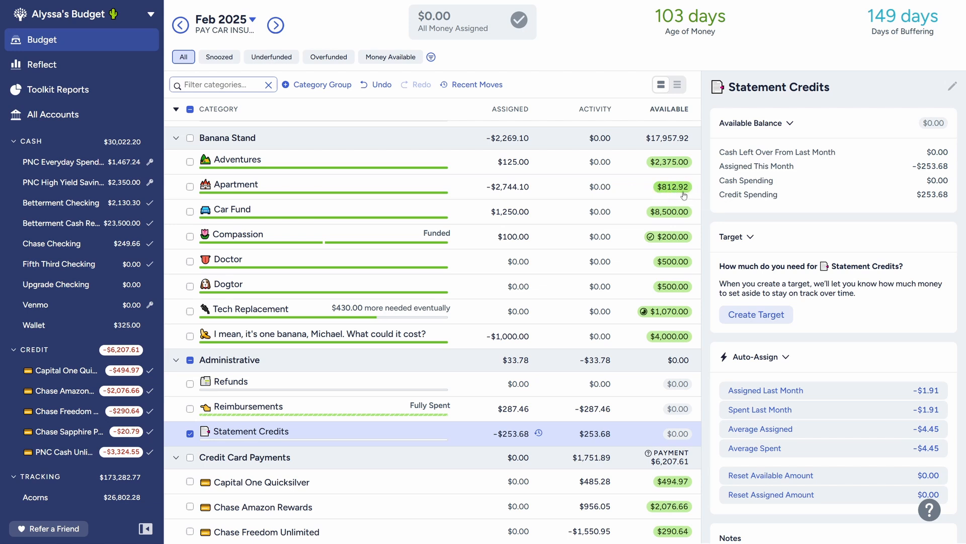
left_click(190, 434)
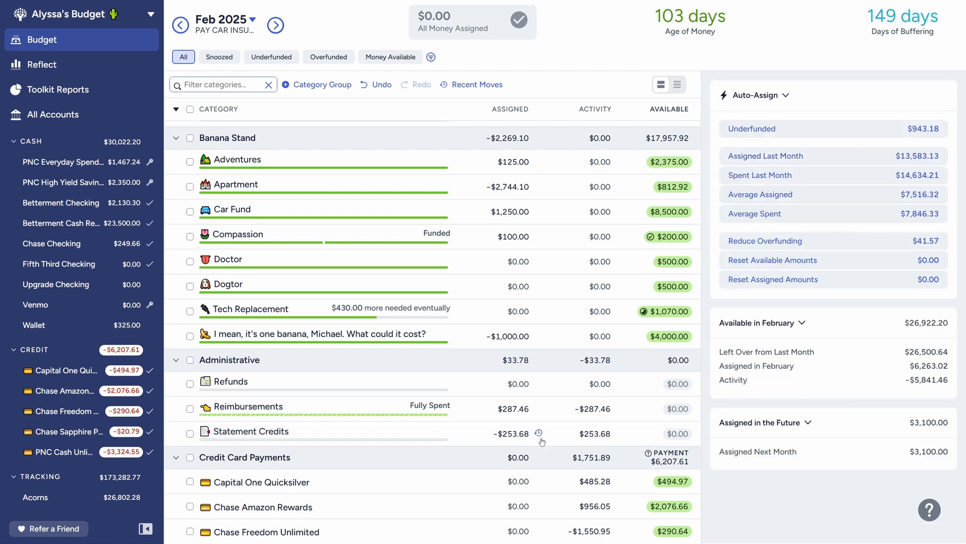
Step: Examine the February balance details of Apartment and review the other categories from Credit Card Payments up to Future
scroll(535, 441, "down", 1)
scroll(533, 429, "up", 2)
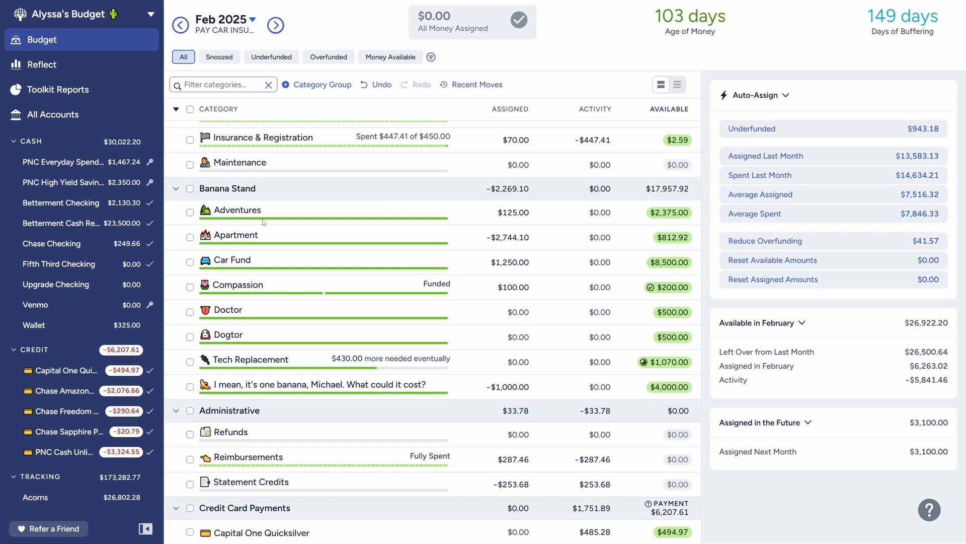
left_click(334, 240)
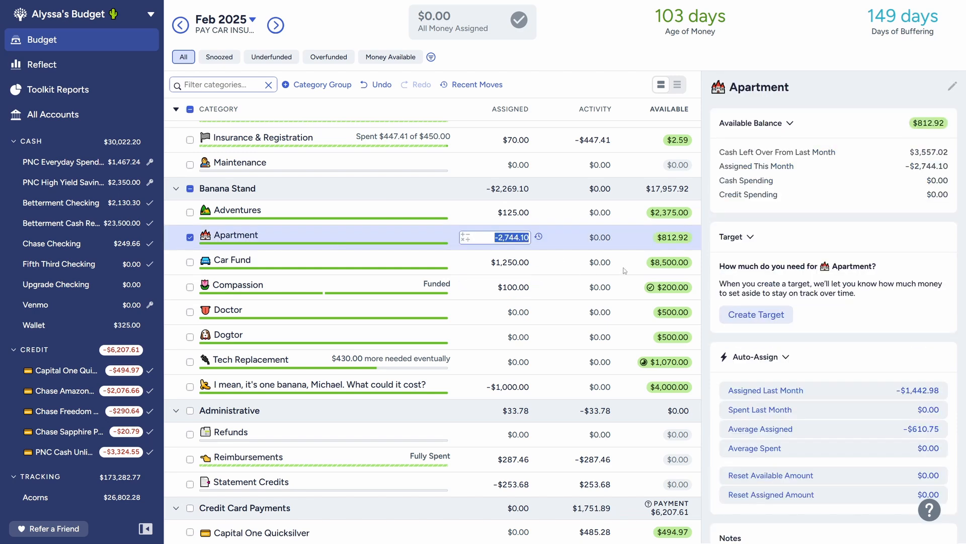
left_click(190, 238)
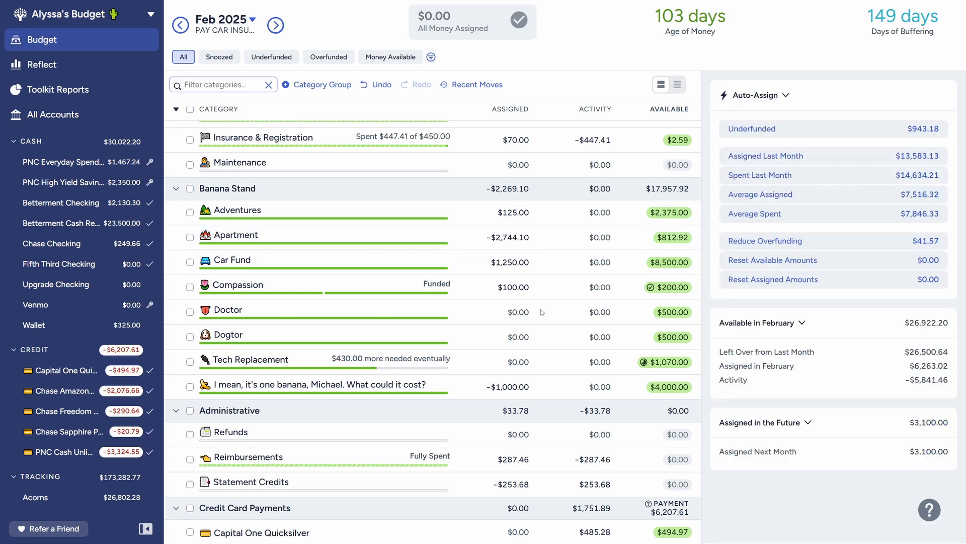
scroll(520, 438, "down", 2)
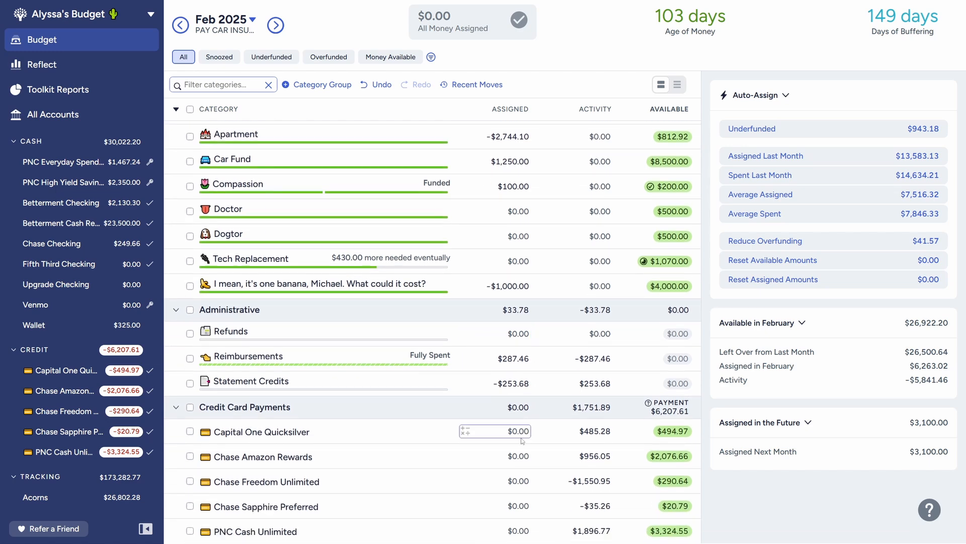
scroll(522, 359, "up", 2)
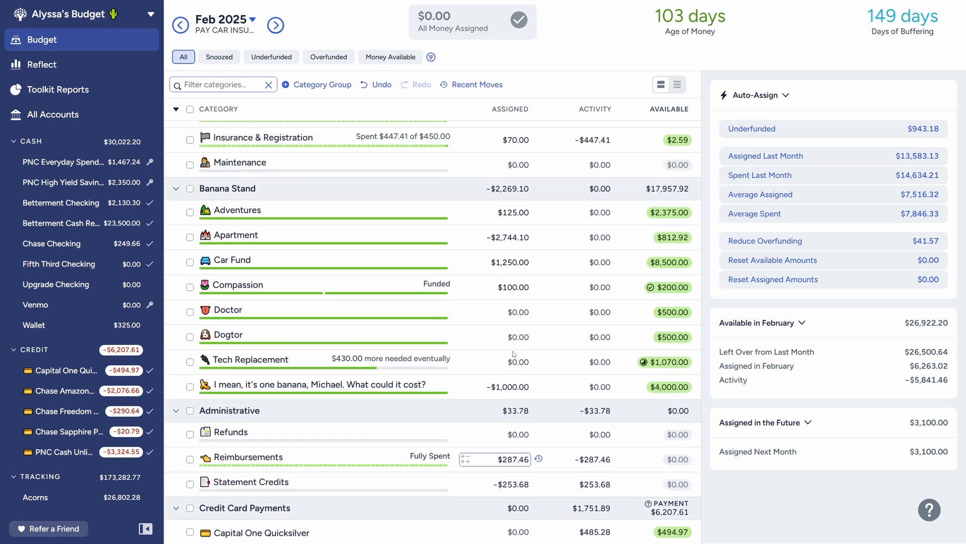
left_click(340, 240)
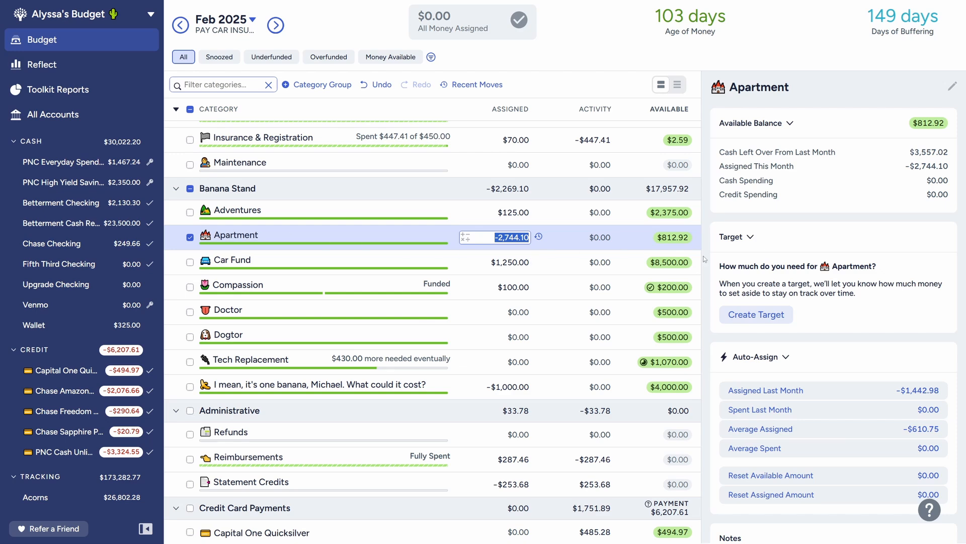
left_click(190, 237)
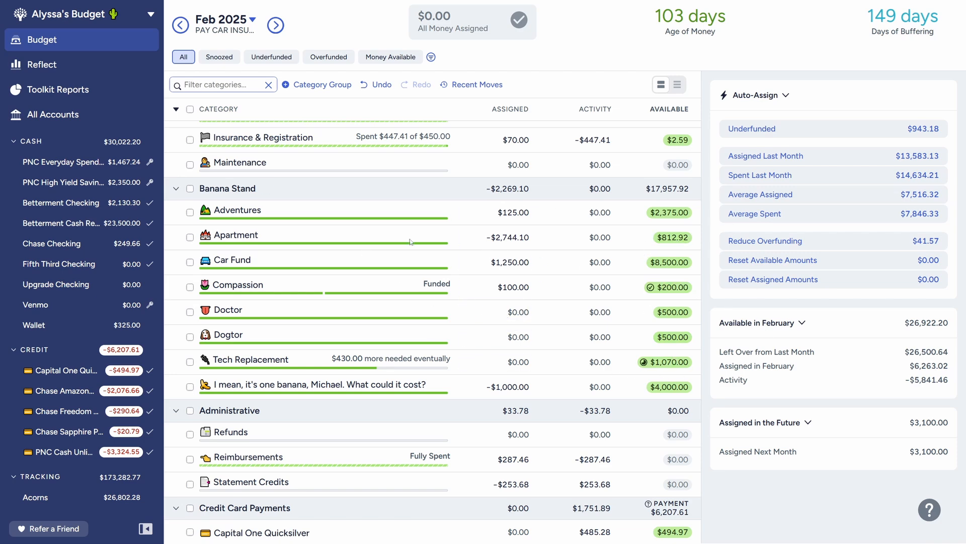
left_click(190, 237)
left_click(190, 238)
scroll(506, 325, "up", 15)
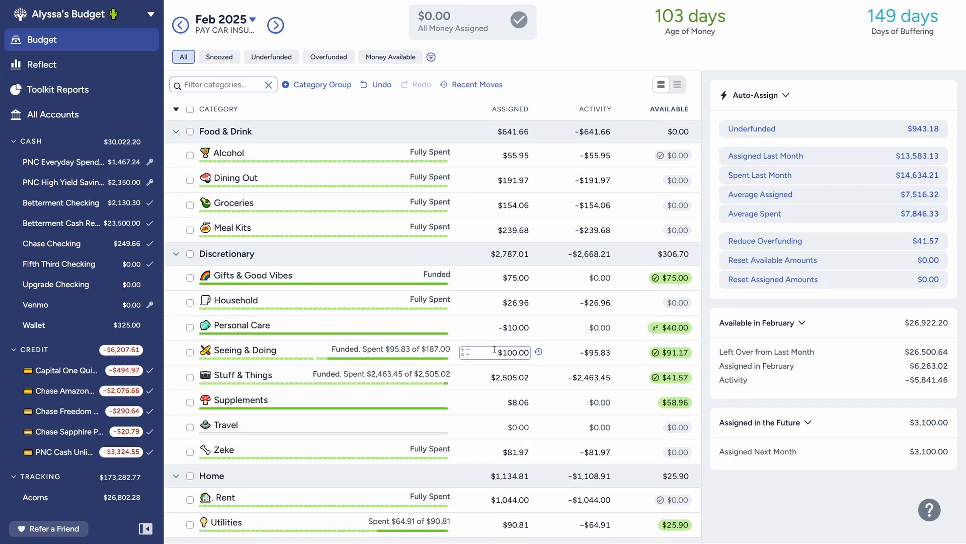
scroll(497, 350, "up", 3)
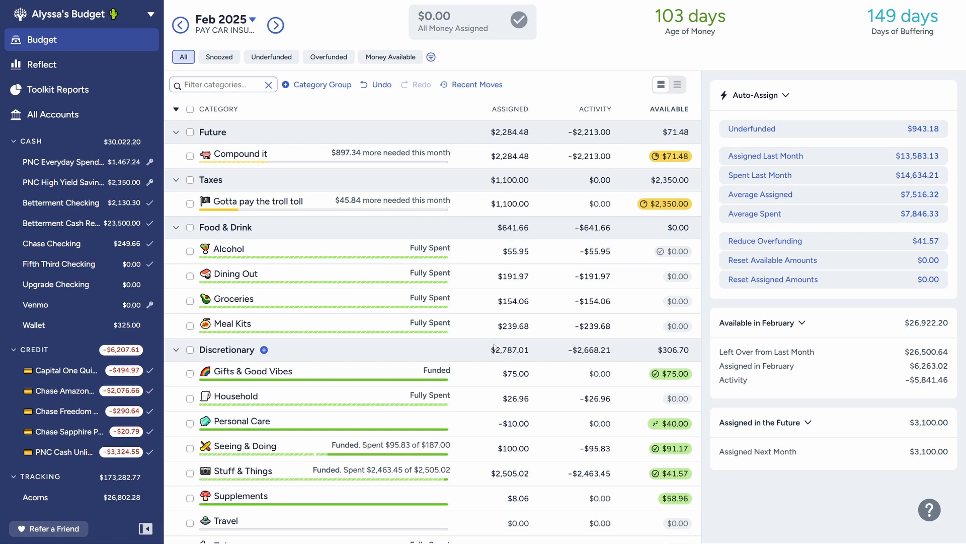
Step: Review the March 2025 budget categories, check the April 2025 budget and return to March
left_click(276, 26)
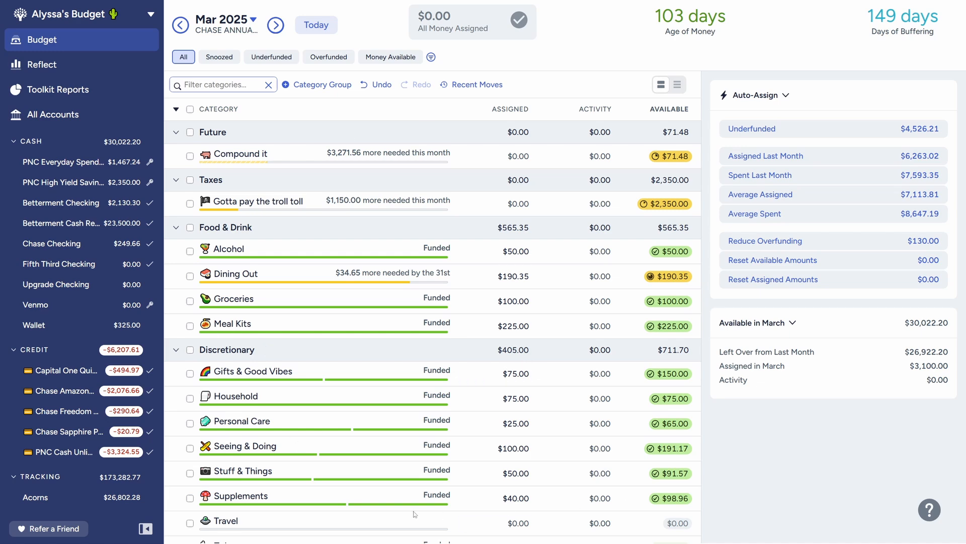
scroll(381, 370, "down", 13)
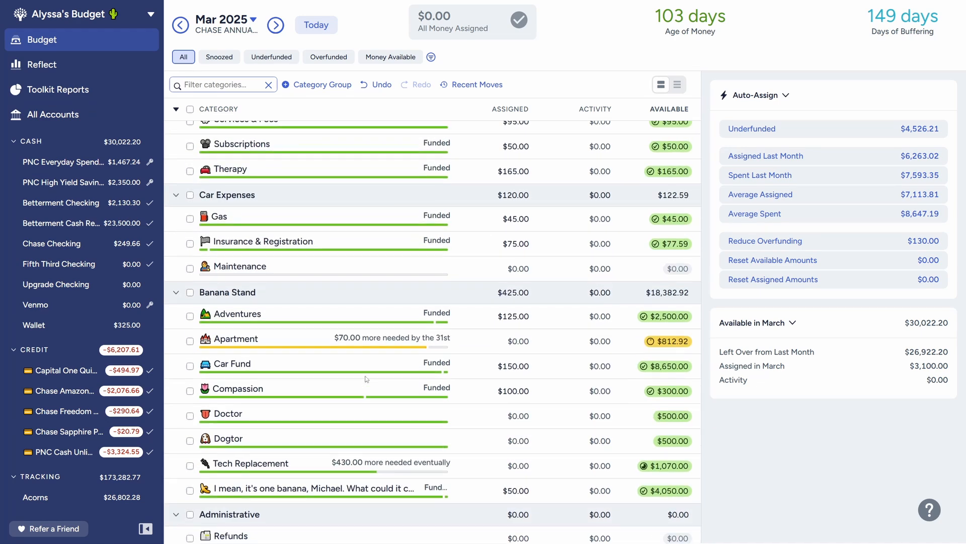
scroll(367, 378, "up", 13)
left_click(276, 25)
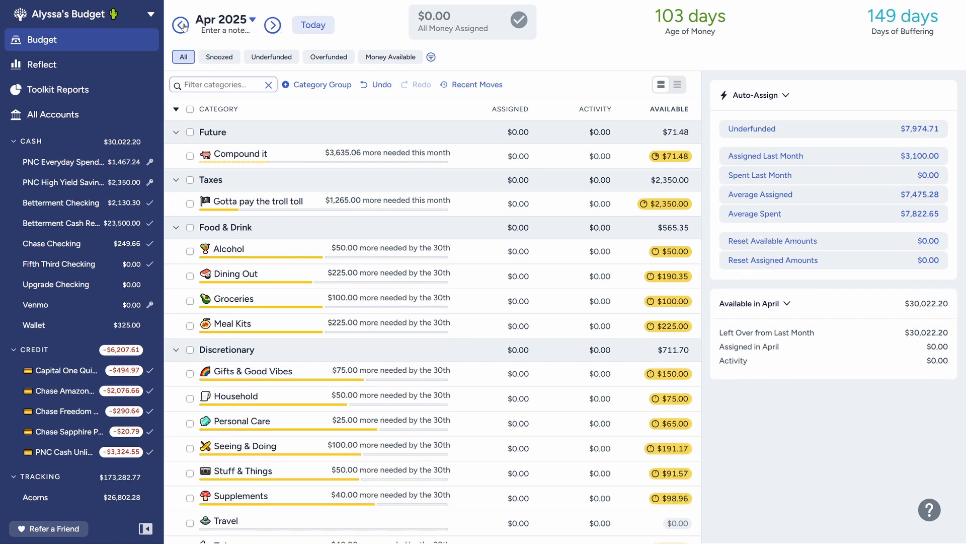
key("alt+Left")
scroll(422, 359, "down", 14)
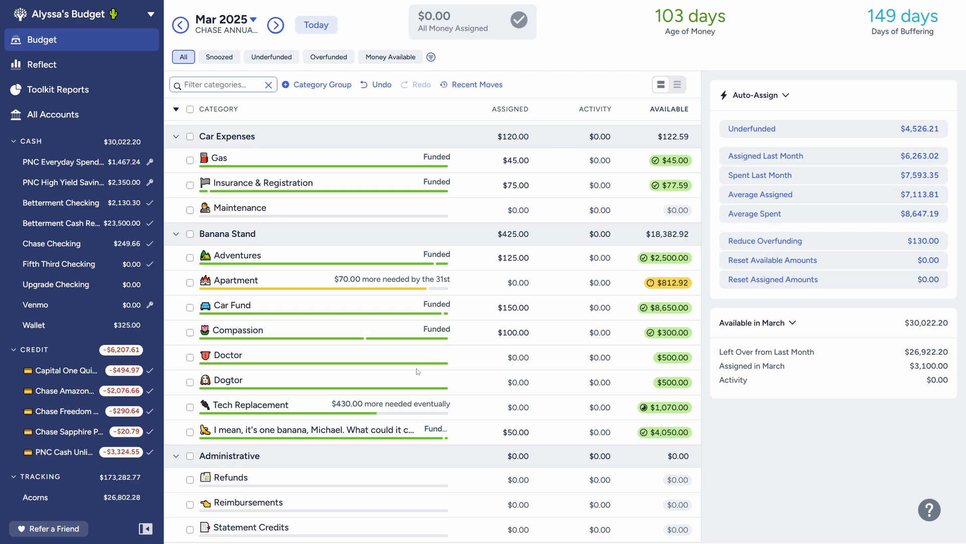
scroll(418, 371, "up", 14)
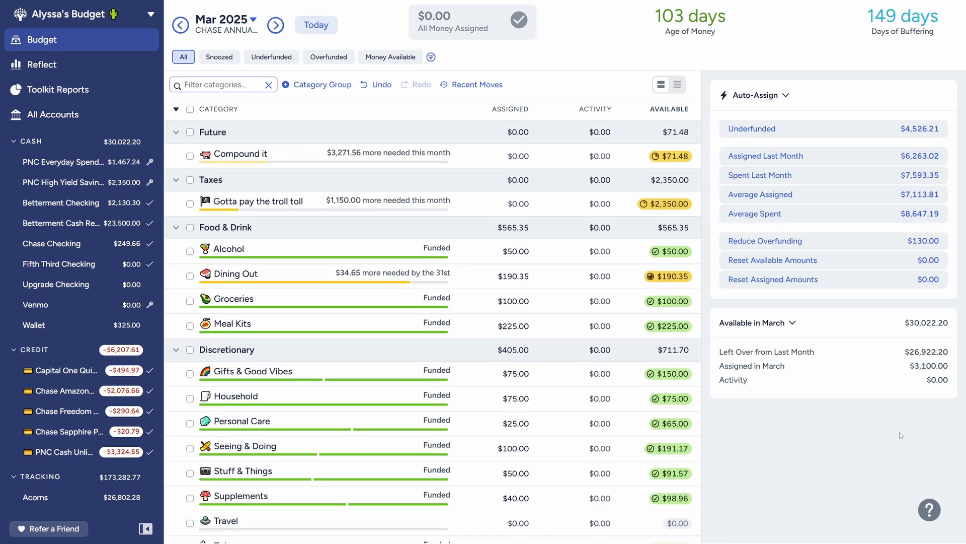